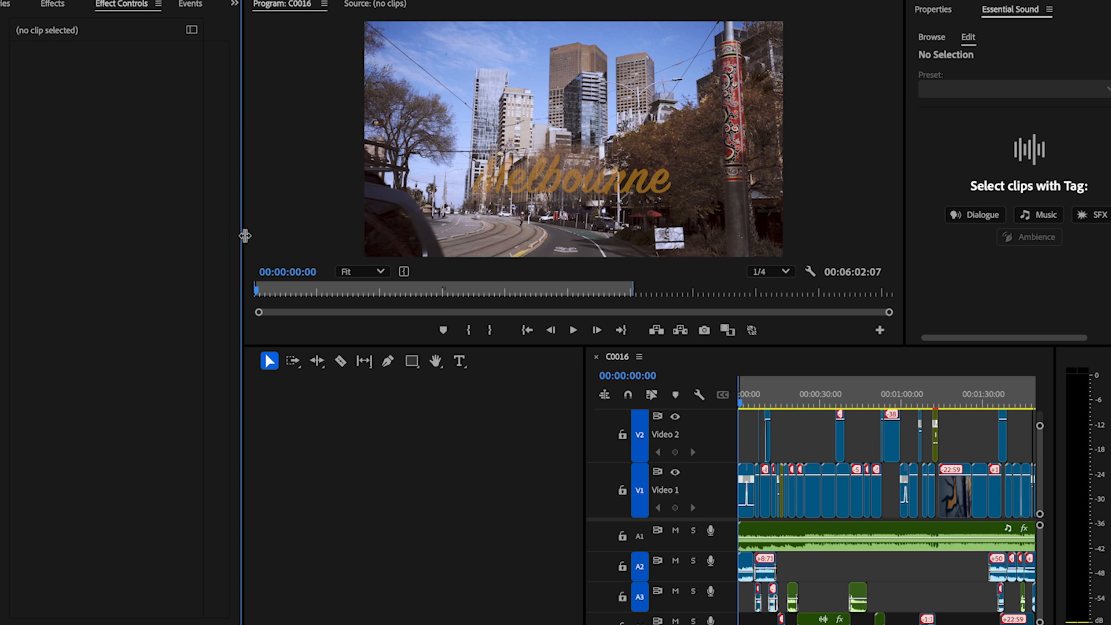
Step: Show the project's files and move the ff and hh sequences into the OTHER bin
left_click_drag(245, 237, 261, 236)
left_click(22, 10)
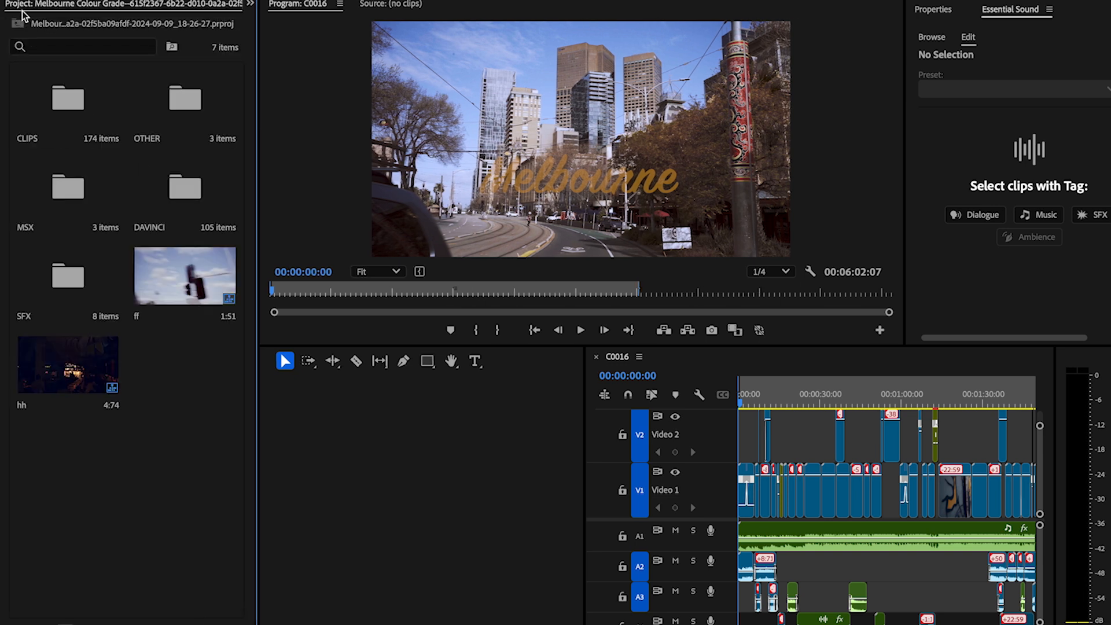
left_click(196, 293)
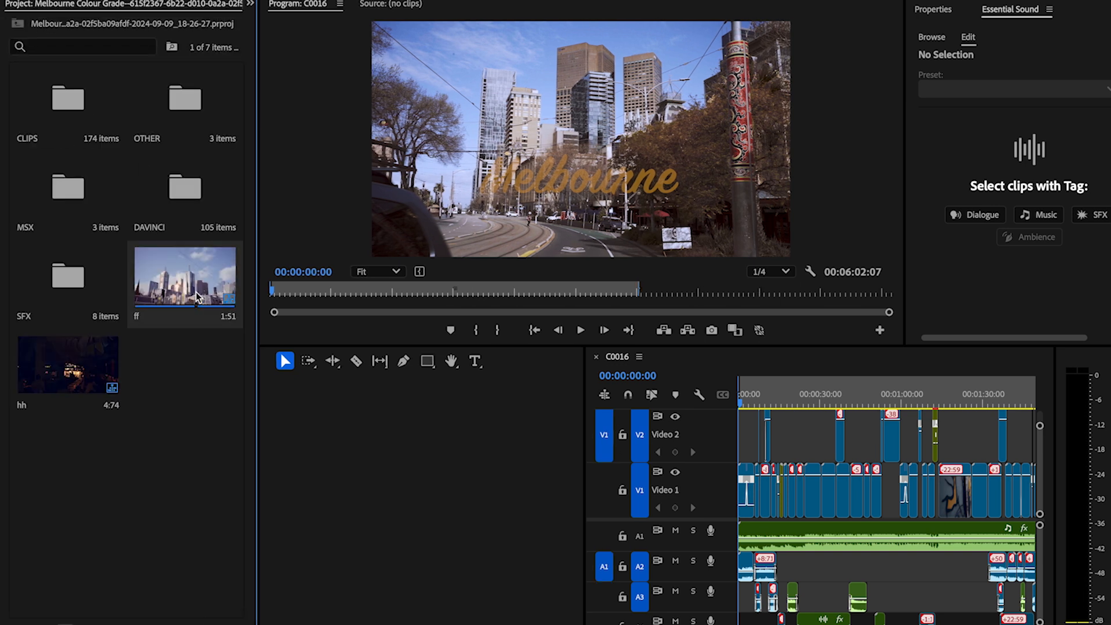
left_click(98, 369, "ctrl")
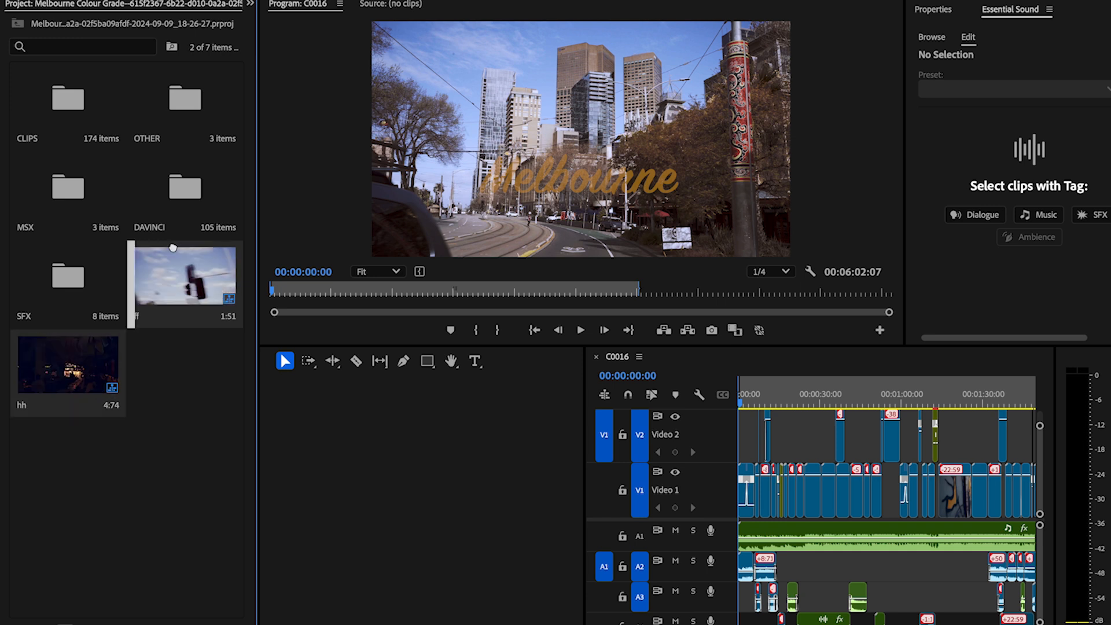
left_click_drag(166, 103, 166, 103)
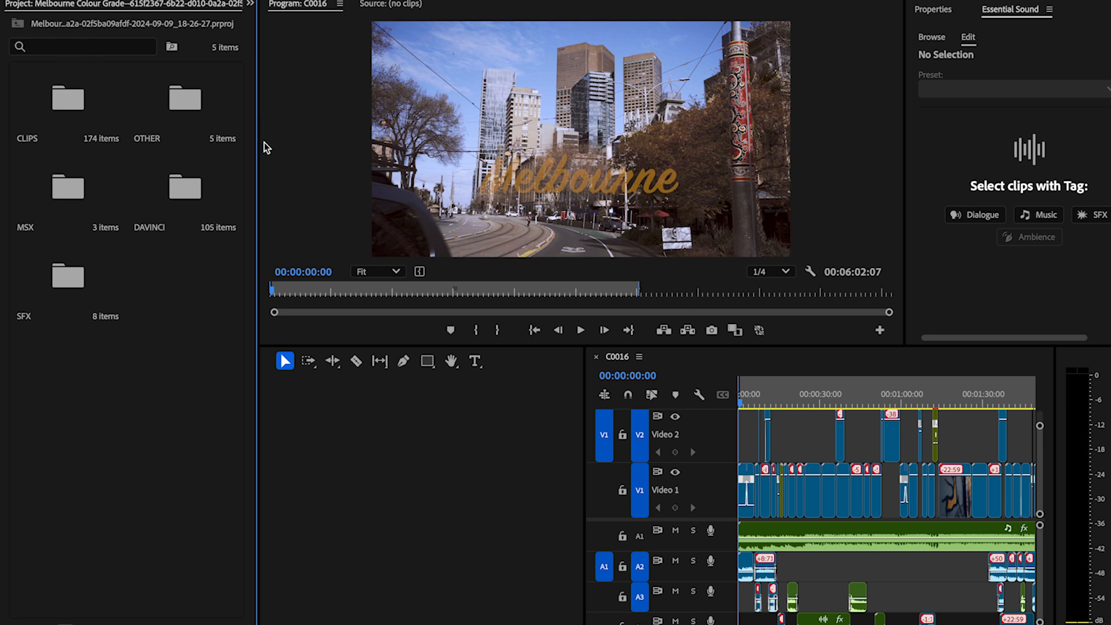
Step: Look through the raw footage in the CLIPS bin and the sequences in the OTHER bin, widening the project panel
double_click(89, 112)
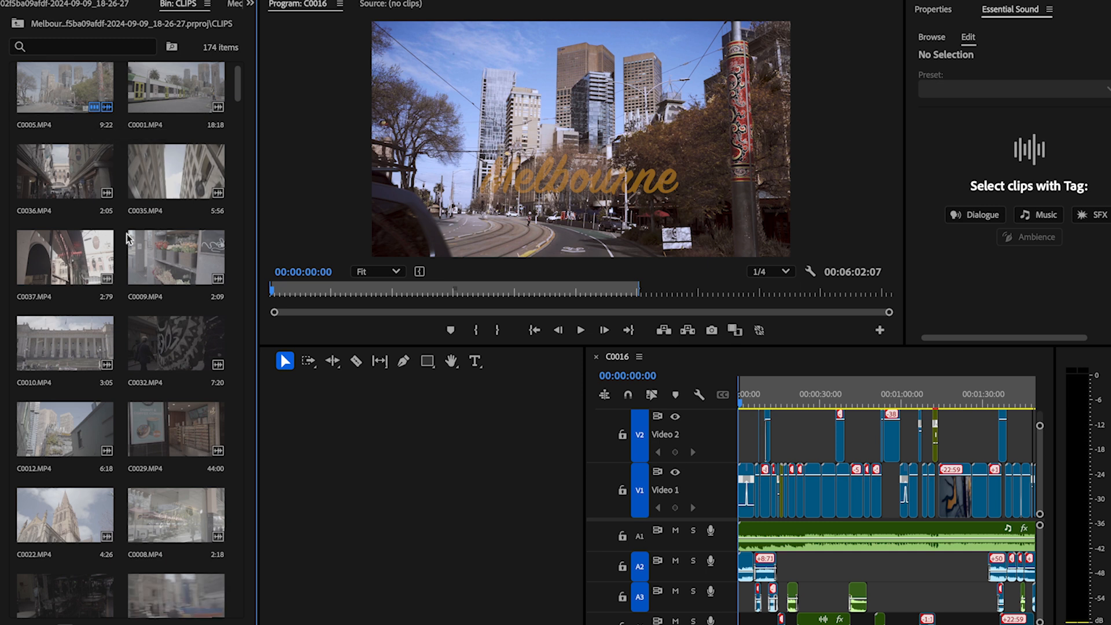
scroll(139, 302, "down", 3)
scroll(217, 216, "down", 5)
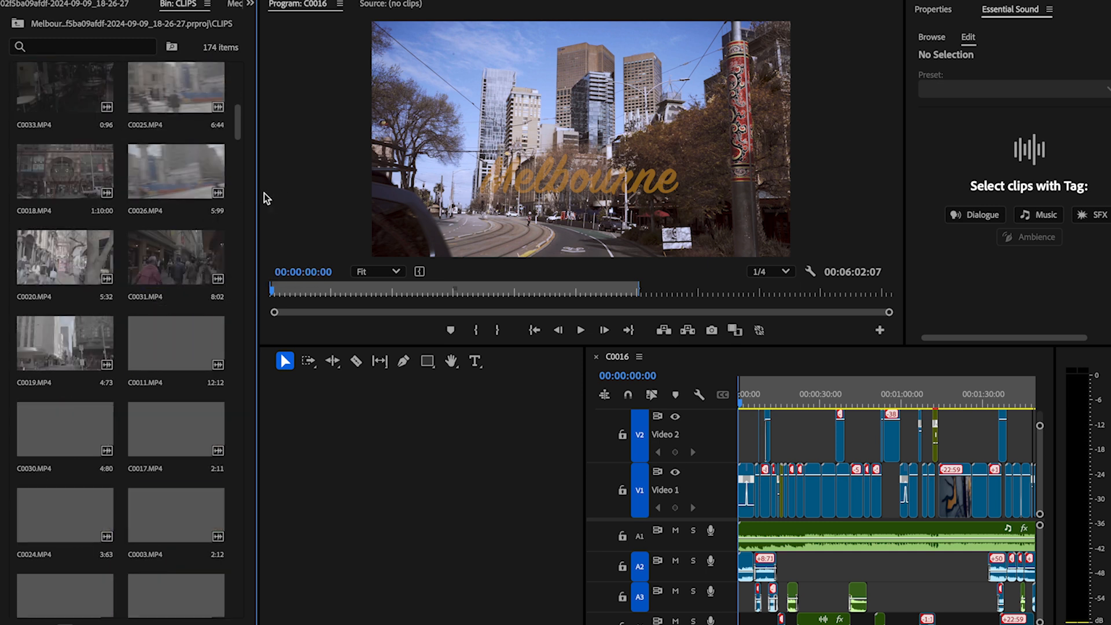
left_click_drag(259, 193, 492, 261)
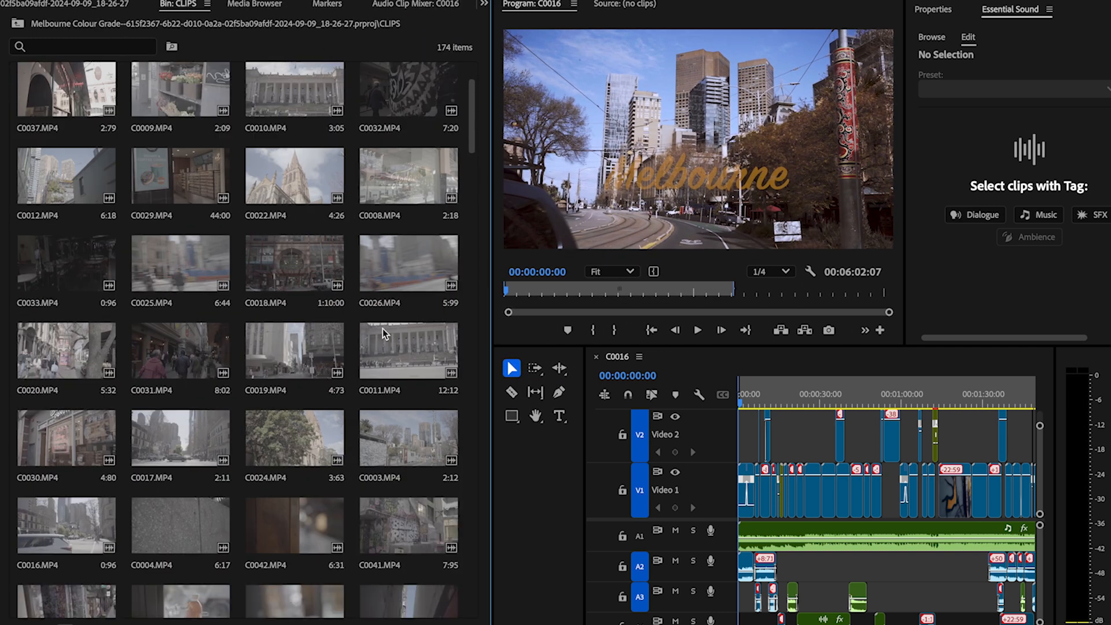
scroll(383, 328, "down", 5)
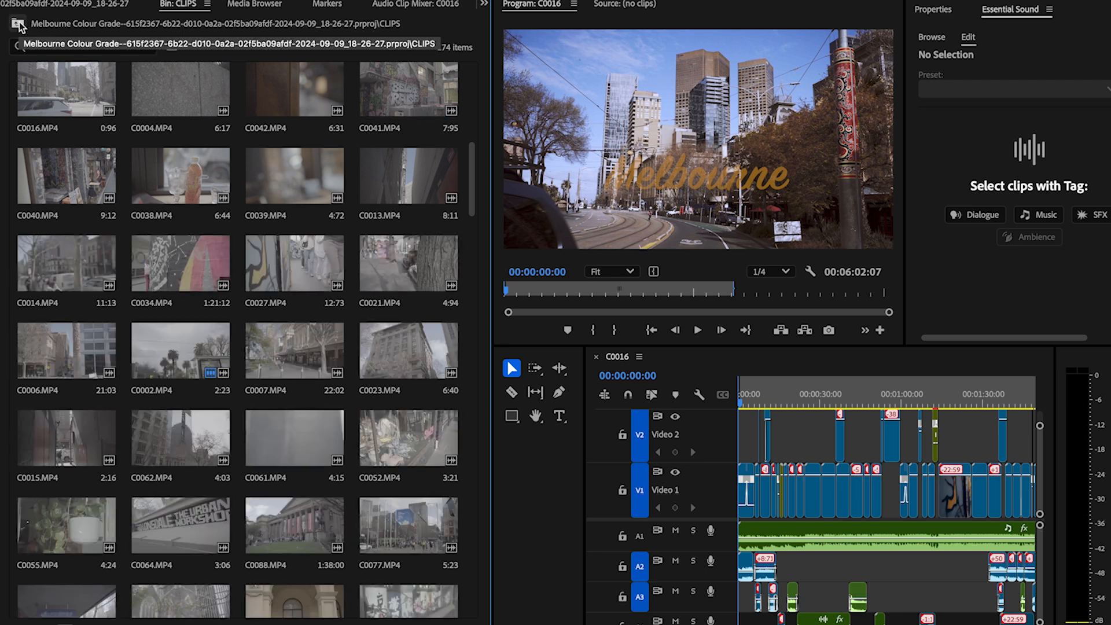
left_click(18, 21)
double_click(175, 85)
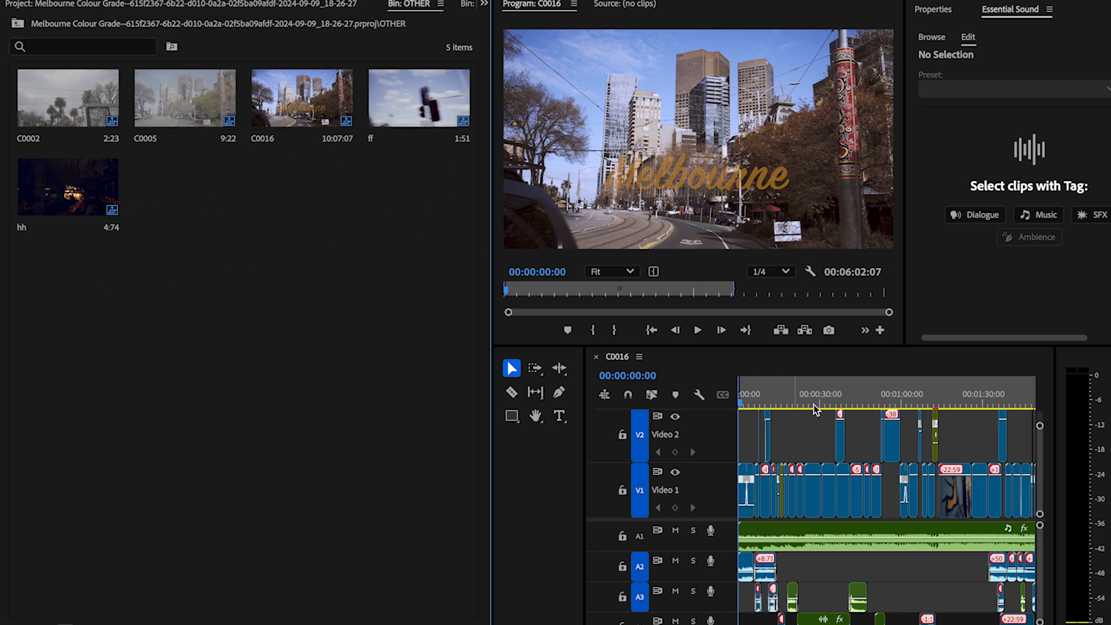
Step: Open and play the nested Melbourne 1 sequence found on Video 2 near 00:01:13, and return to sequence C0016
scroll(787, 491, "up", 5)
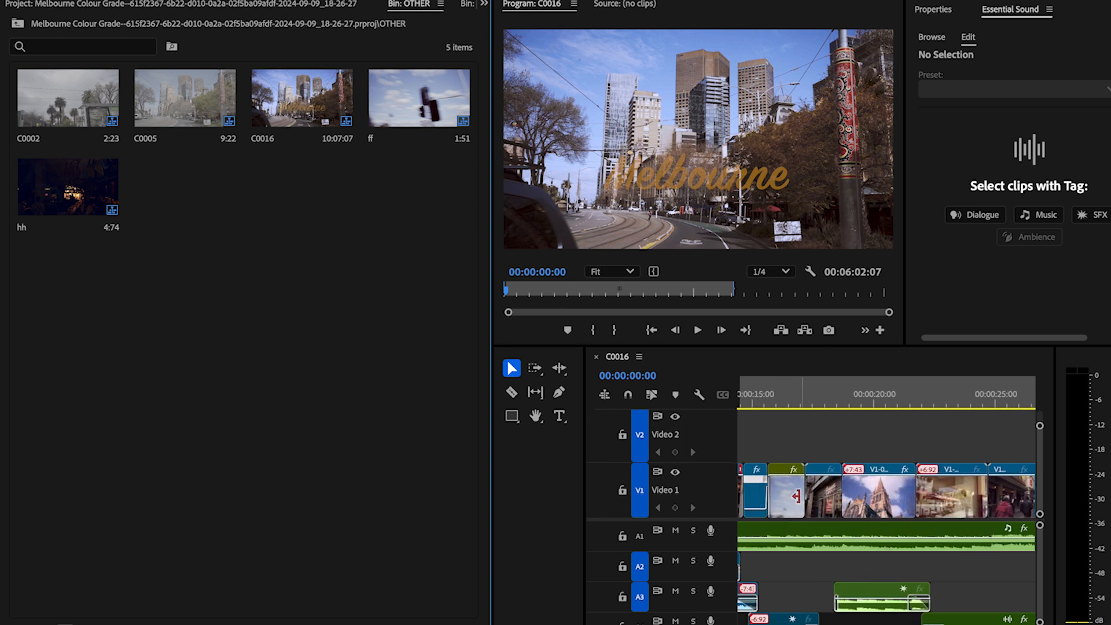
scroll(792, 503, "down", 5)
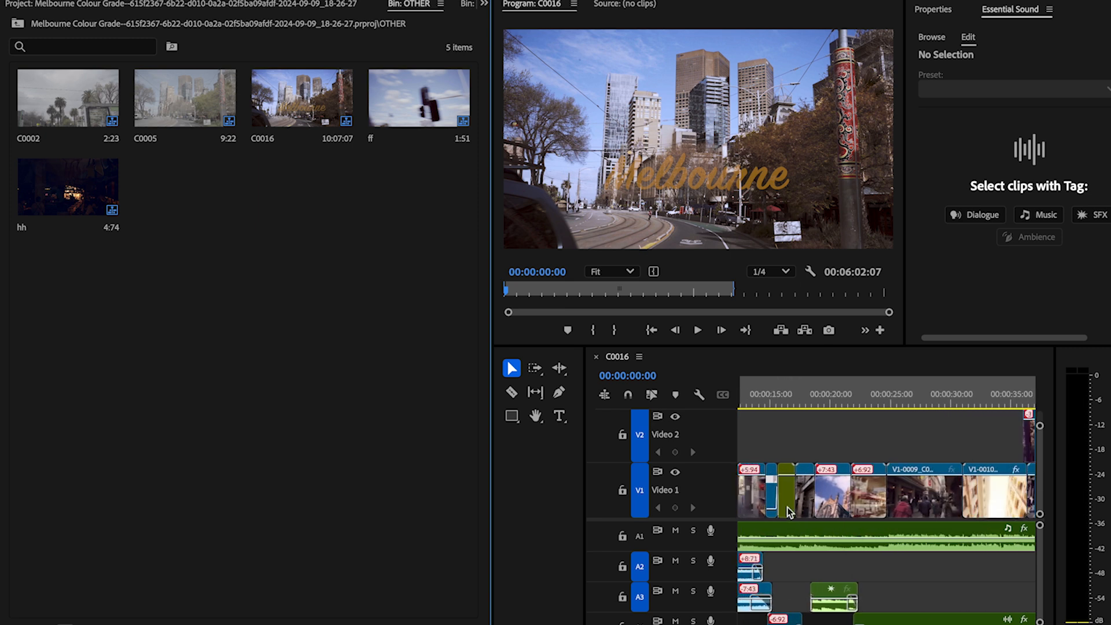
scroll(859, 509, "right", 5)
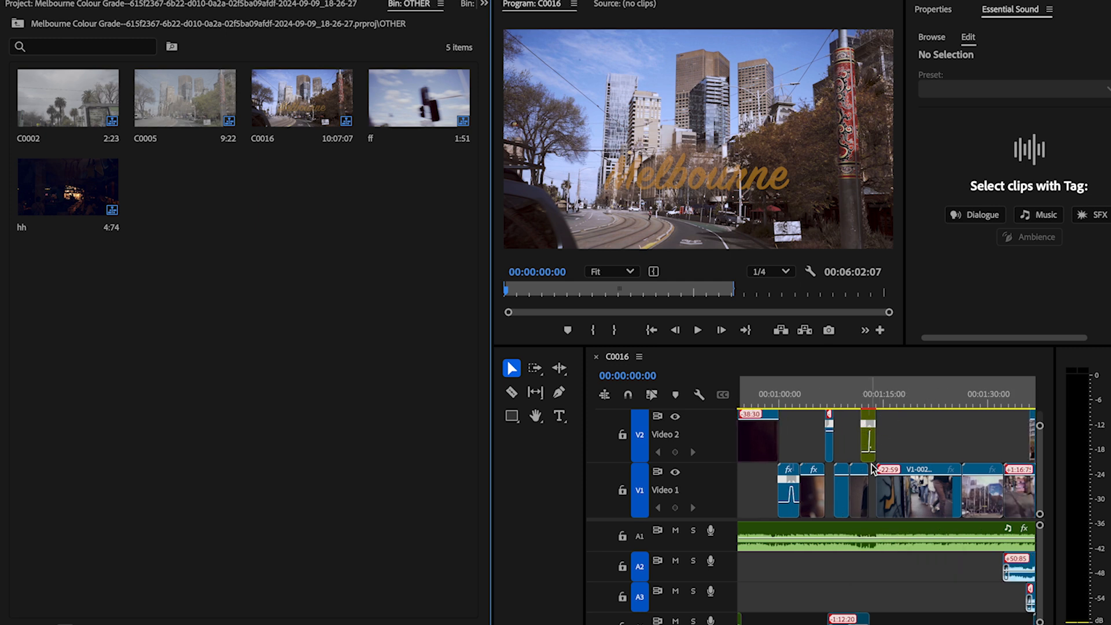
double_click(869, 457)
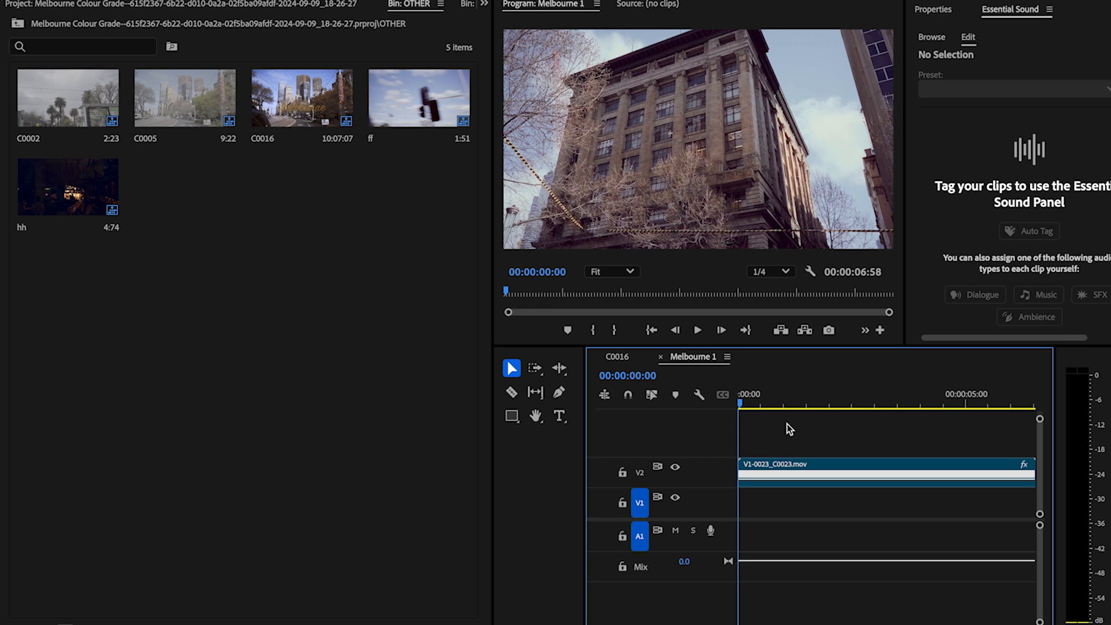
key("space")
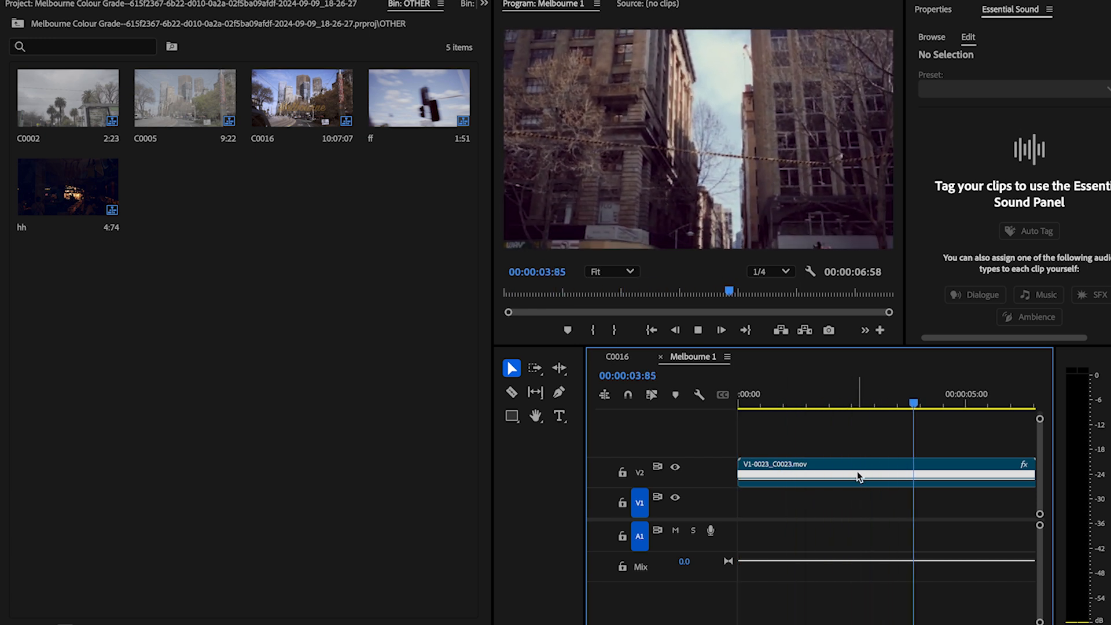
scroll(856, 471, "down", 5)
left_click_drag(757, 408, 727, 414)
left_click(17, 23)
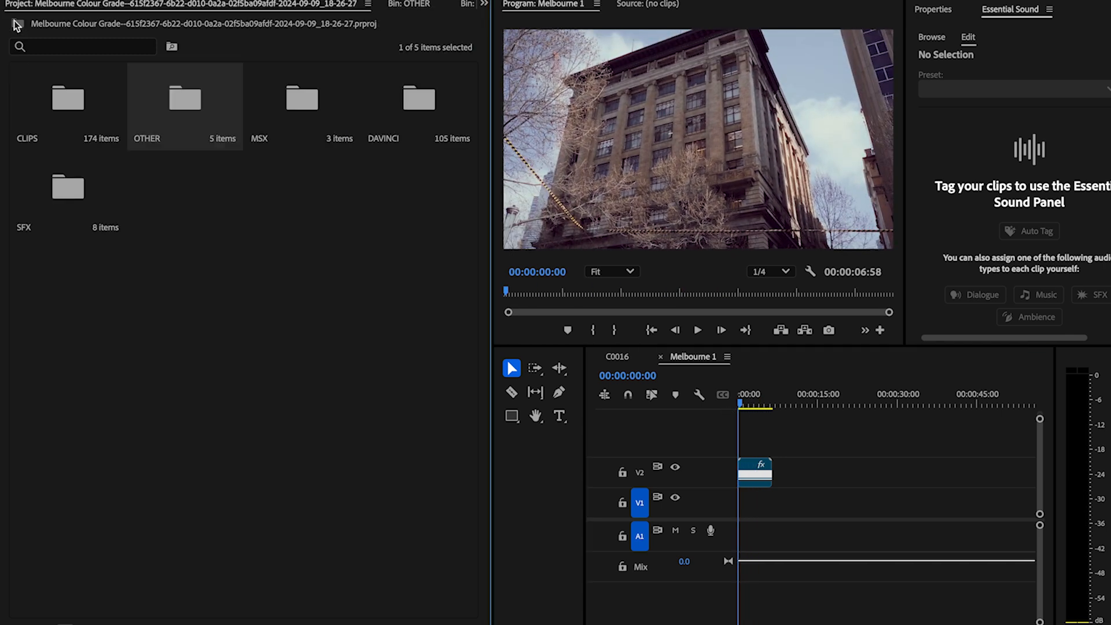
left_click(619, 357)
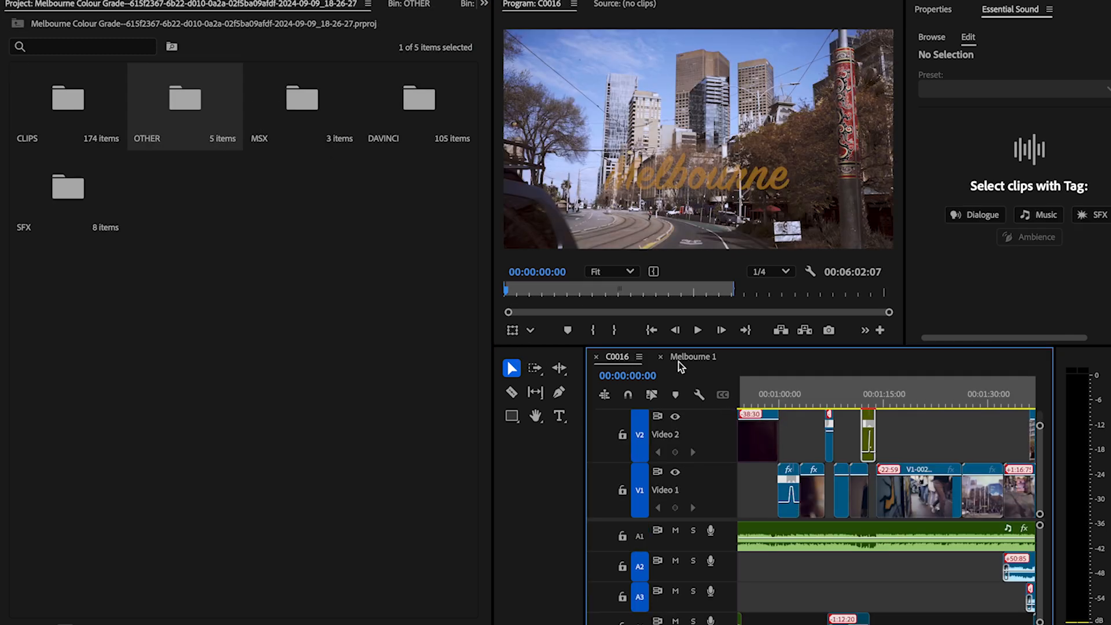
Step: Check the music in the MSX bin and open V2-0046_C0076.mov from the DAVINCI bin in the Source monitor
double_click(284, 97)
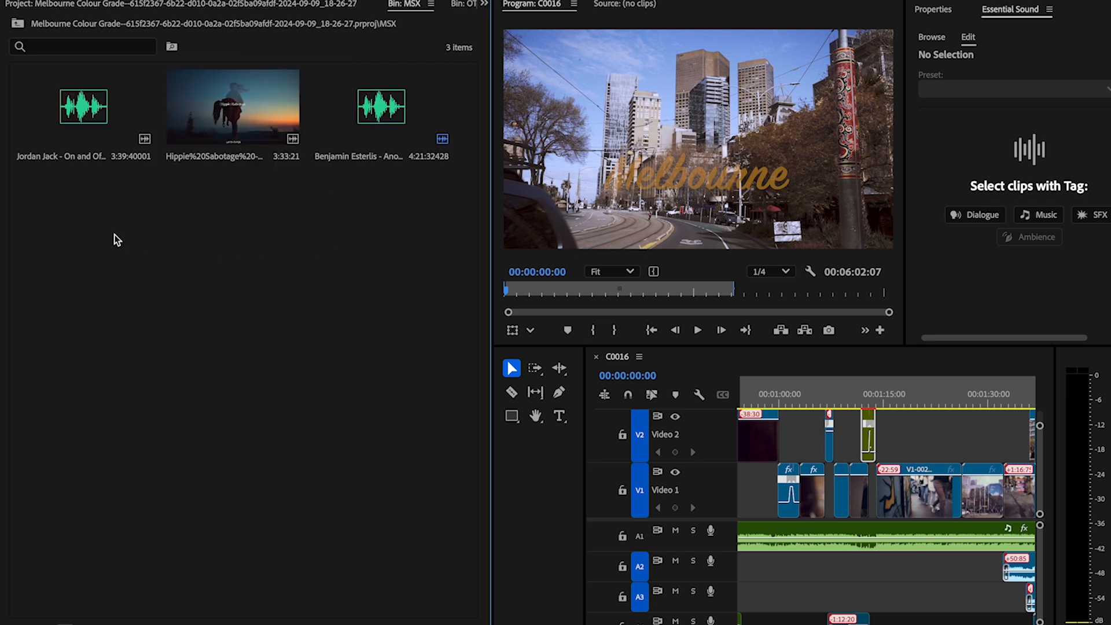
left_click(19, 23)
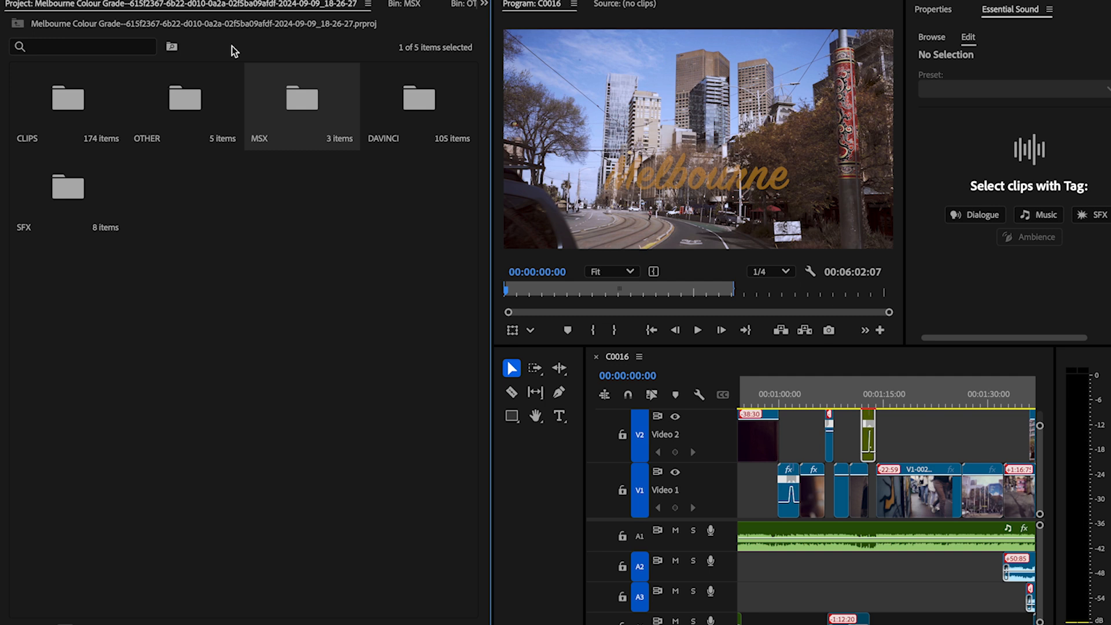
double_click(407, 128)
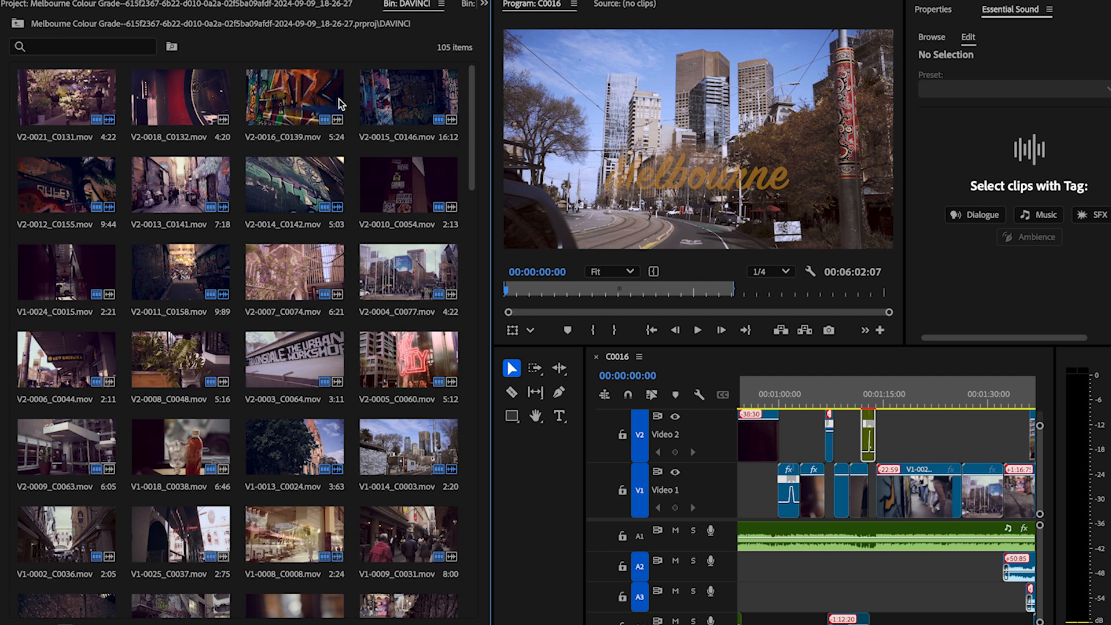
left_click_drag(470, 144, 470, 457)
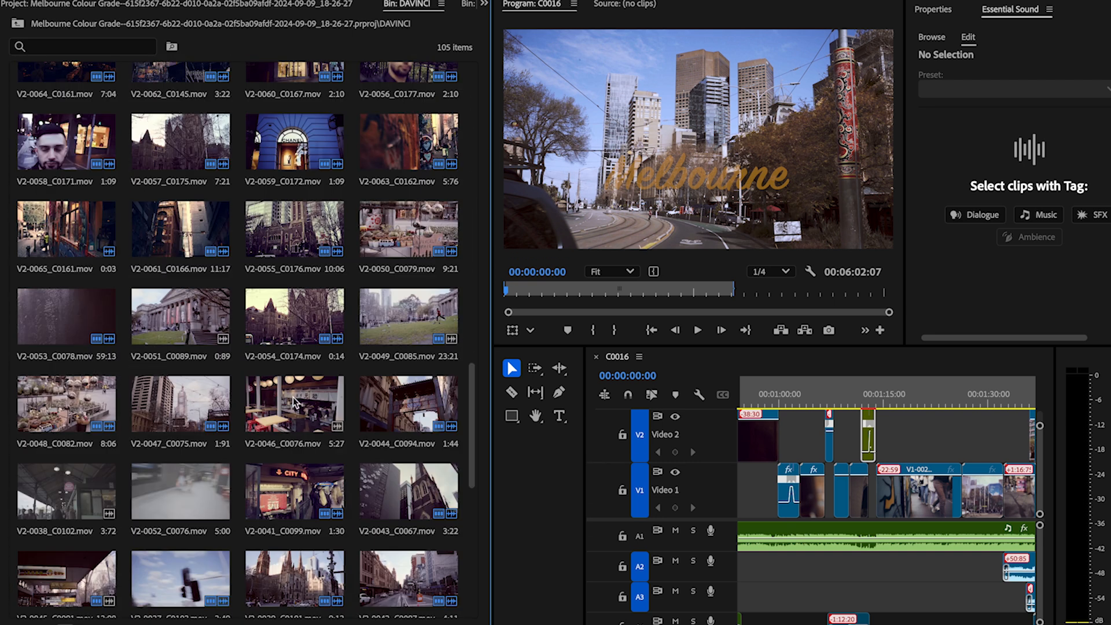
double_click(283, 393)
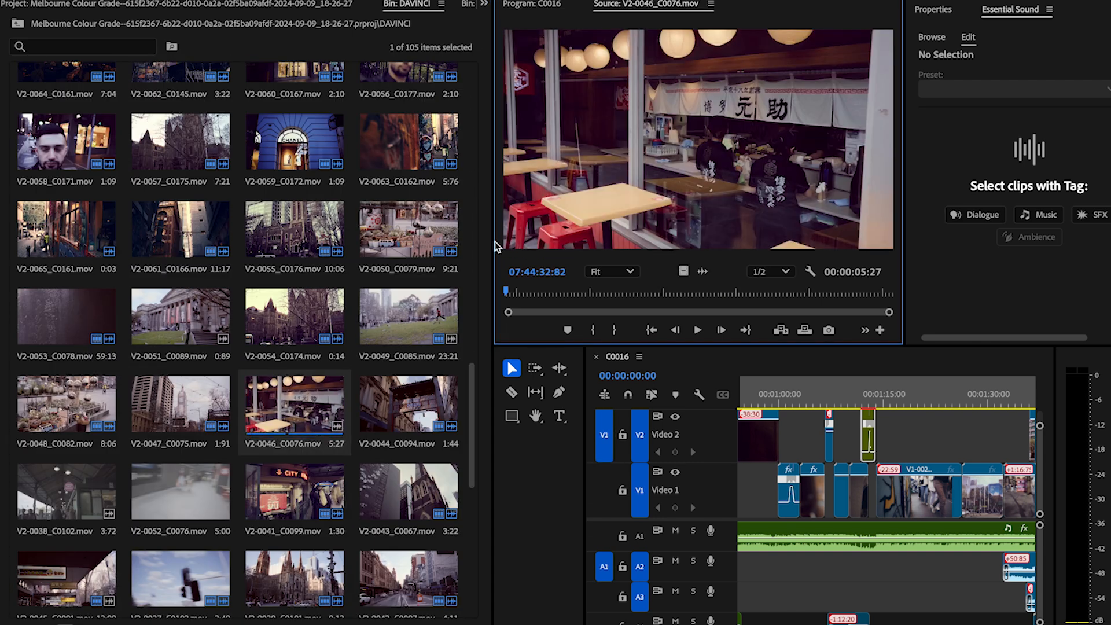
Step: Enlarge the monitor area and play V2-0046_C0076.mov in the Source monitor, stopping near its end
left_click_drag(494, 241, 195, 249)
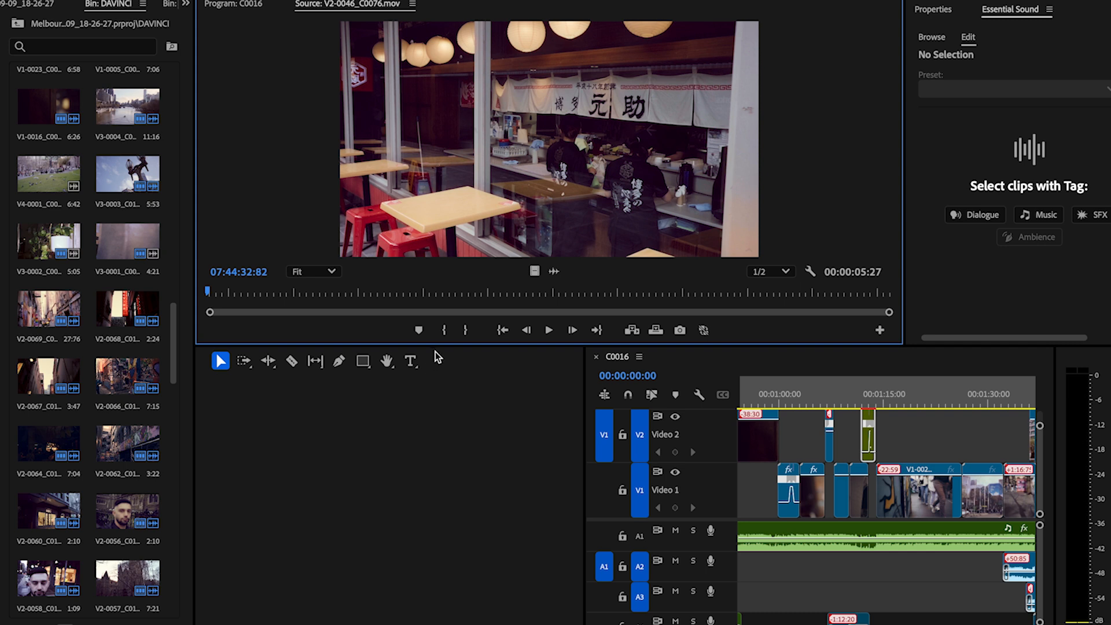
left_click_drag(435, 347, 457, 496)
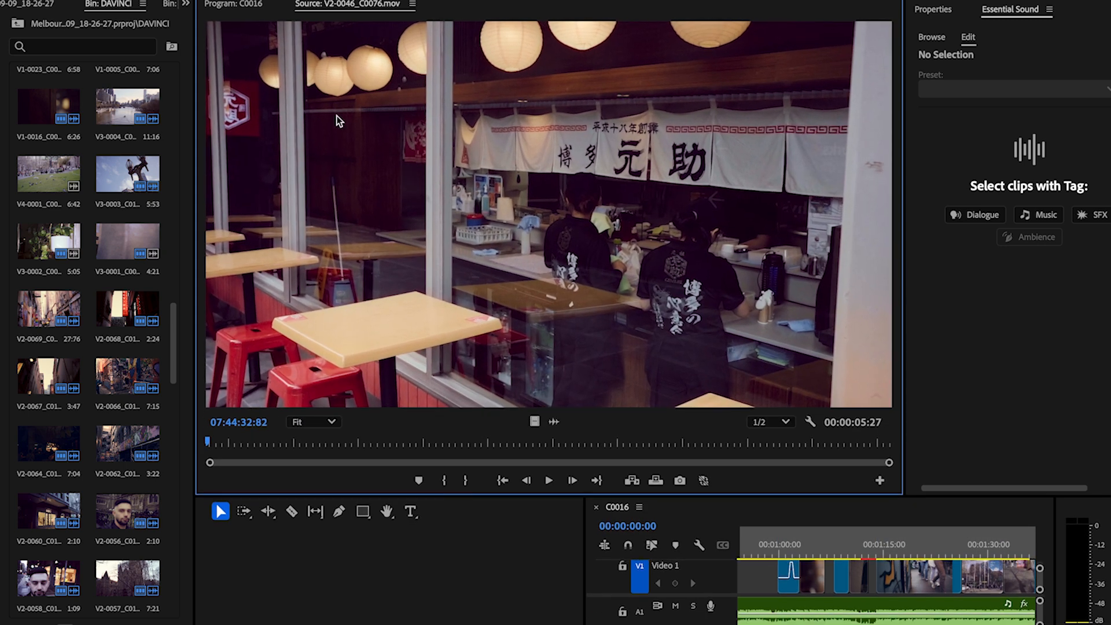
left_click(249, 5)
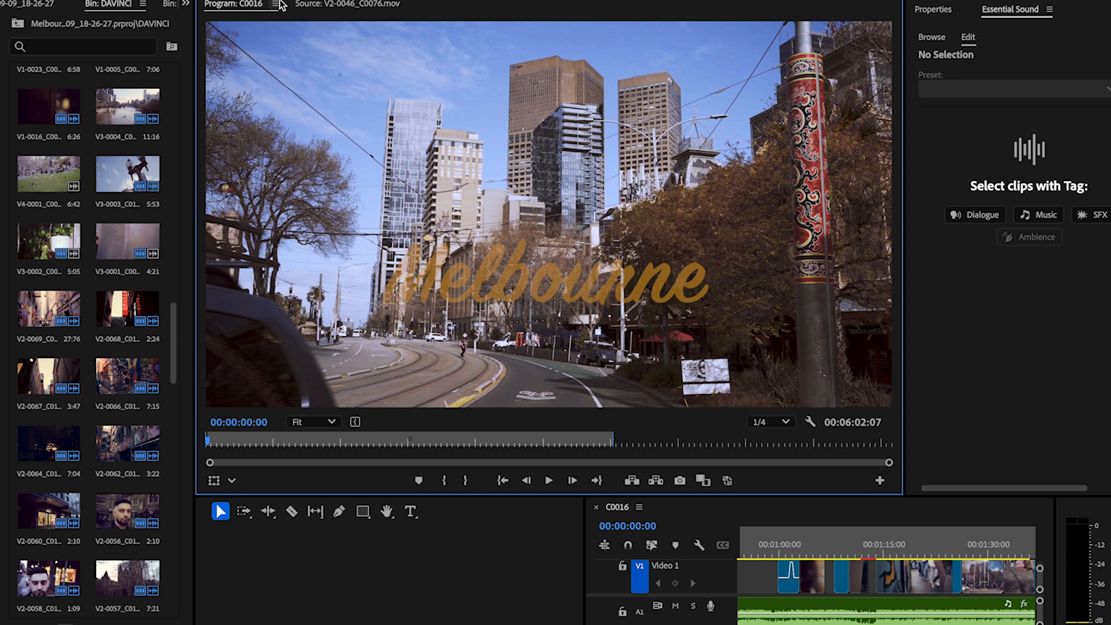
left_click(340, 5)
key("space")
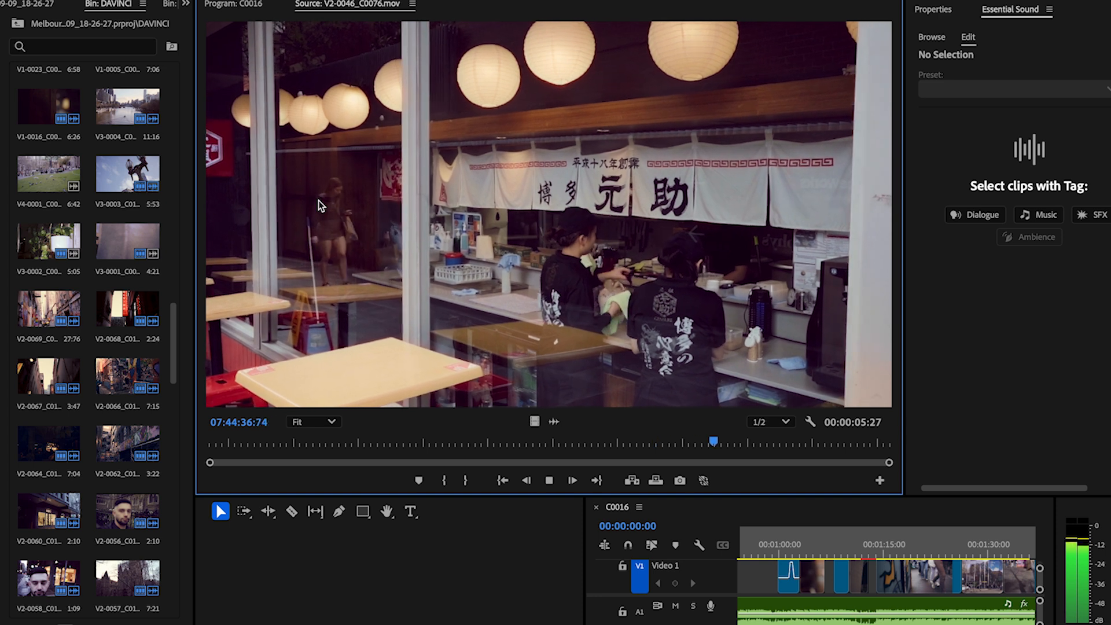
key("space")
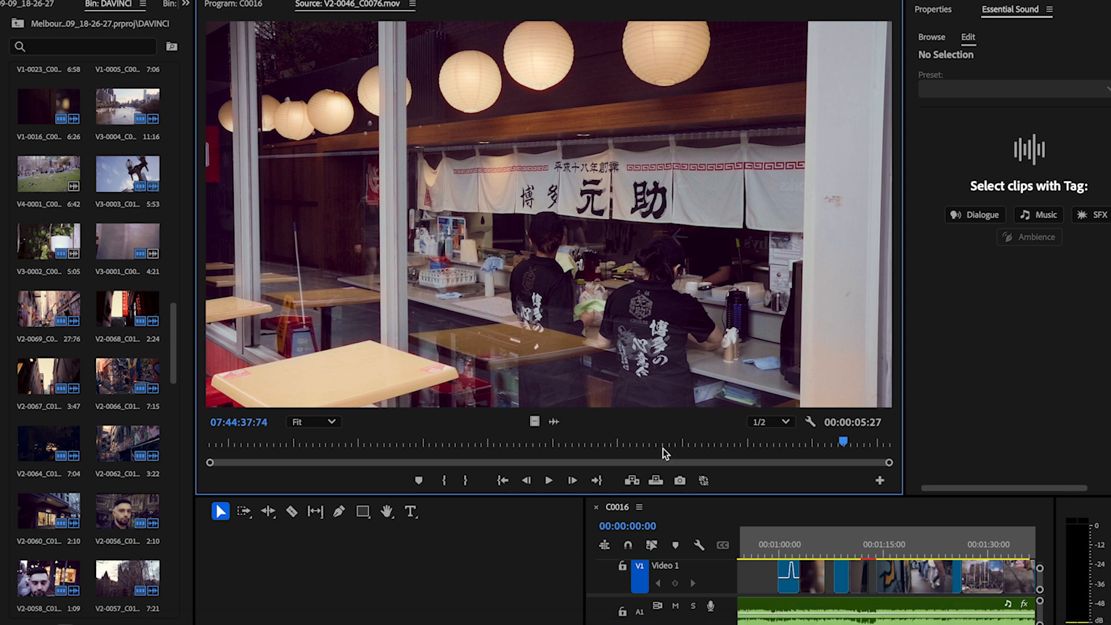
left_click(21, 22)
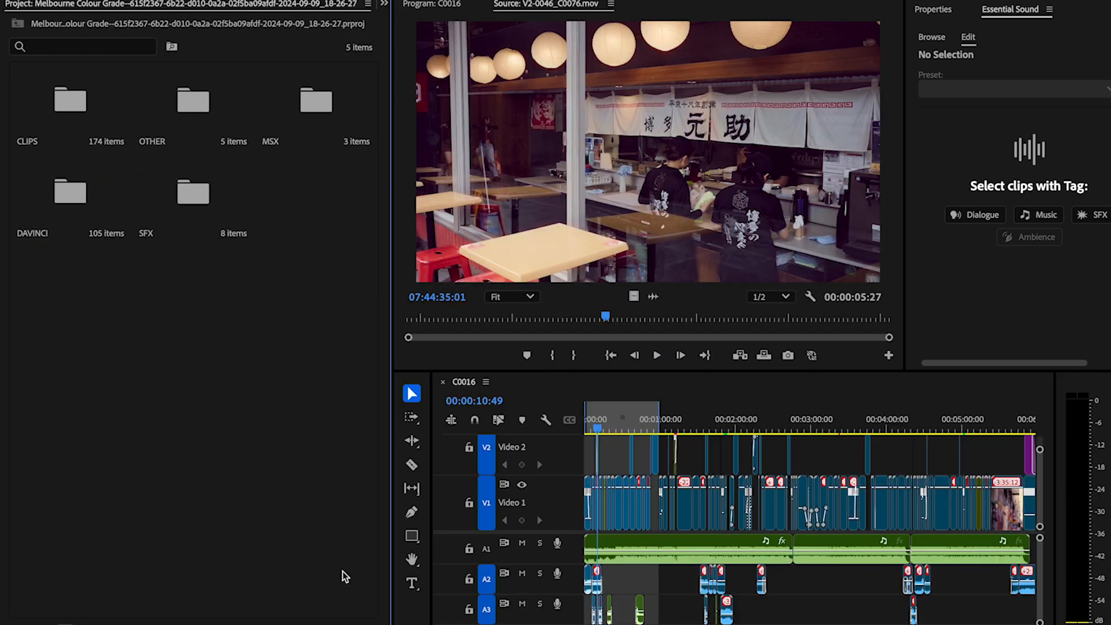
key("super+shift+5")
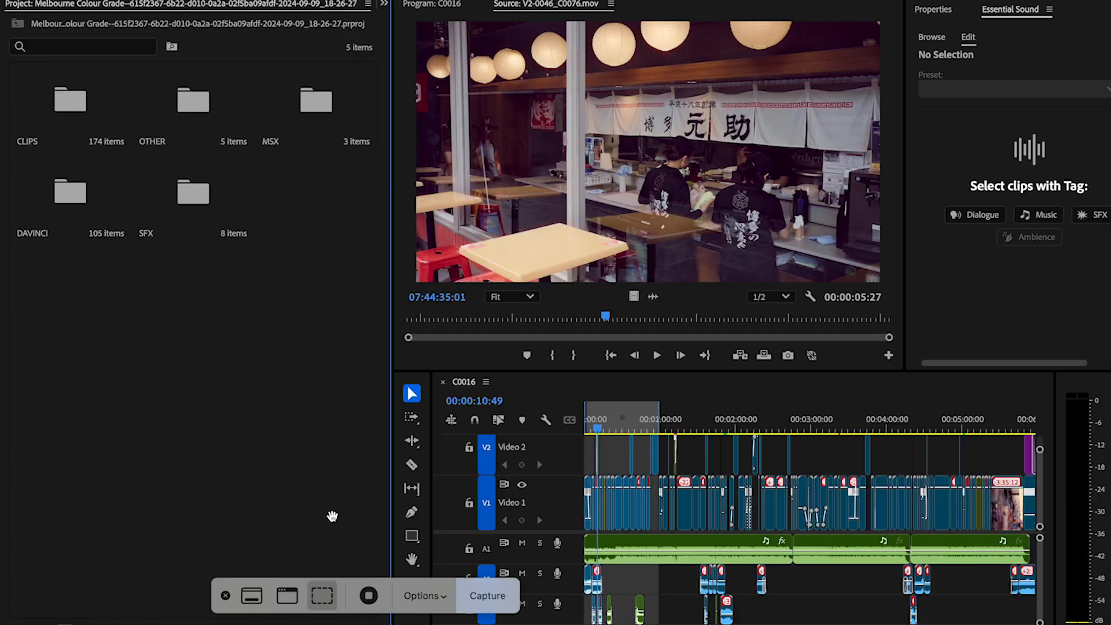
left_click(226, 591)
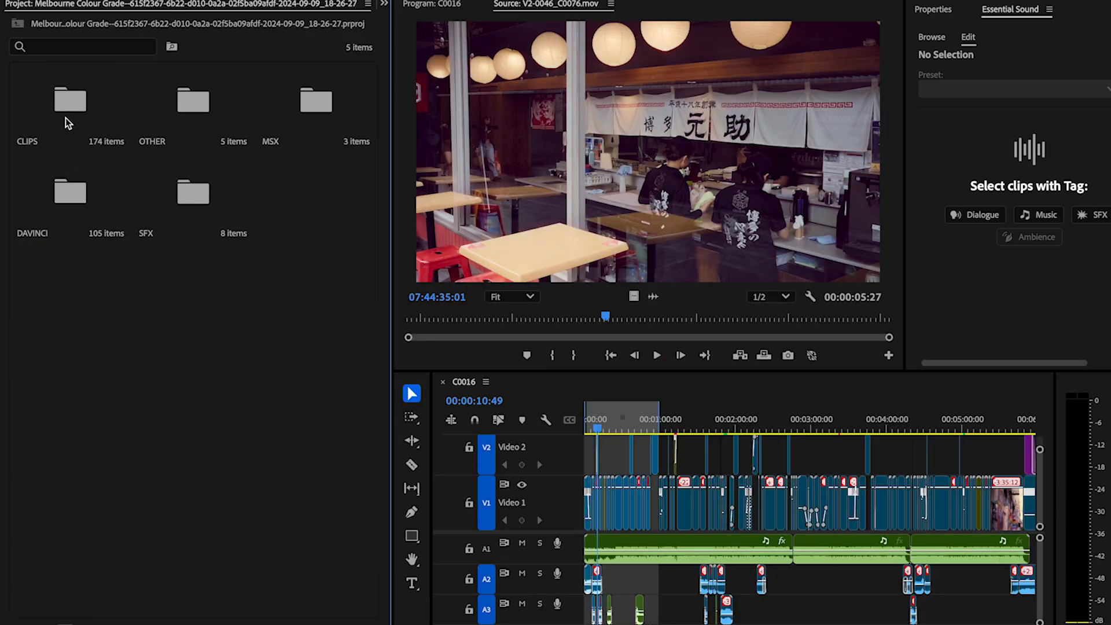
double_click(68, 207)
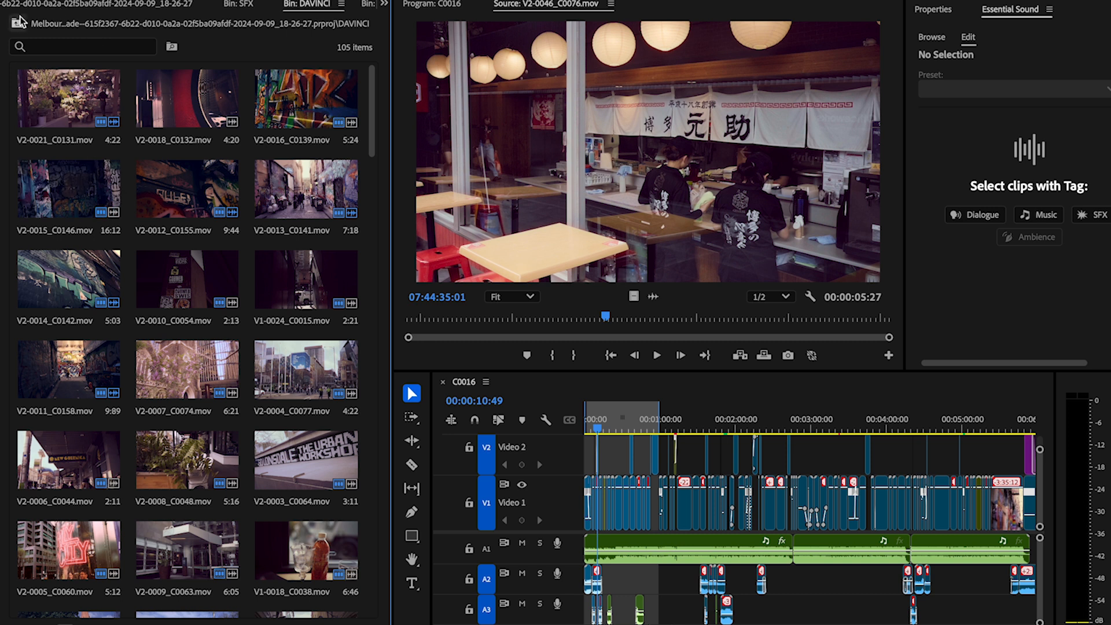
left_click(18, 23)
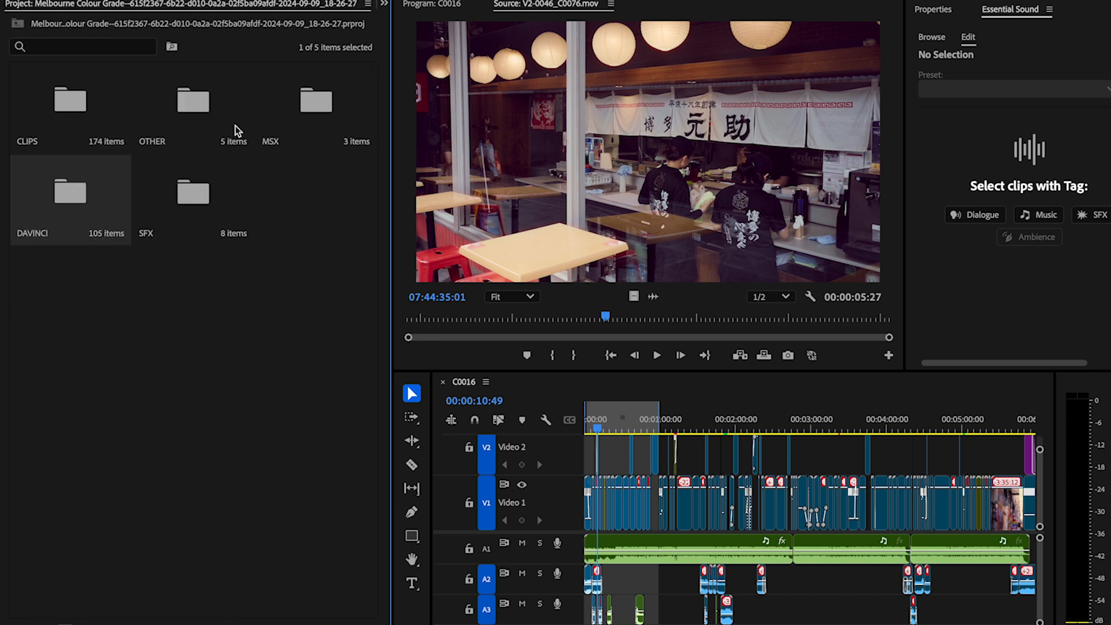
Step: Find the ungraded C0076.MP4 in the CLIPS bin and open it in the Source monitor
double_click(75, 112)
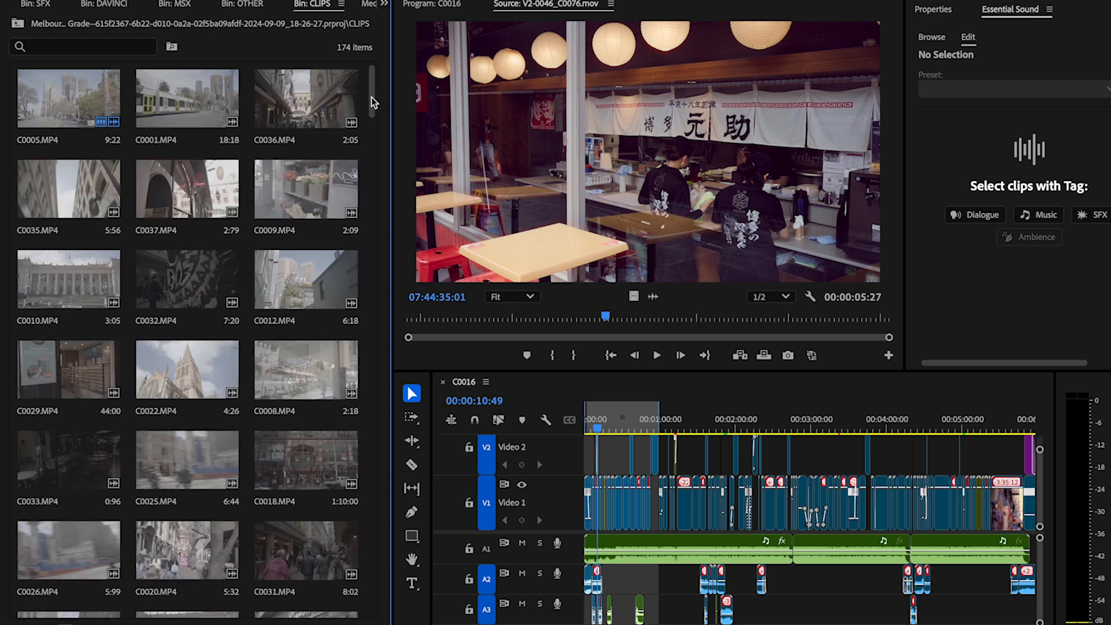
scroll(372, 97, "down", 15)
scroll(370, 315, "down", 15)
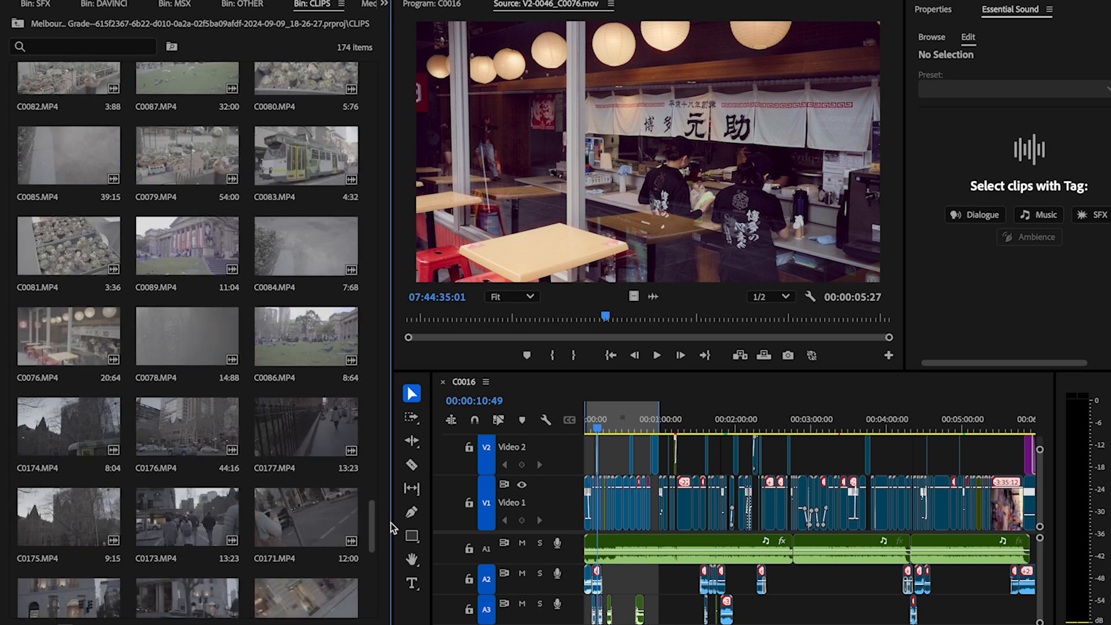
left_click_drag(372, 529, 371, 533)
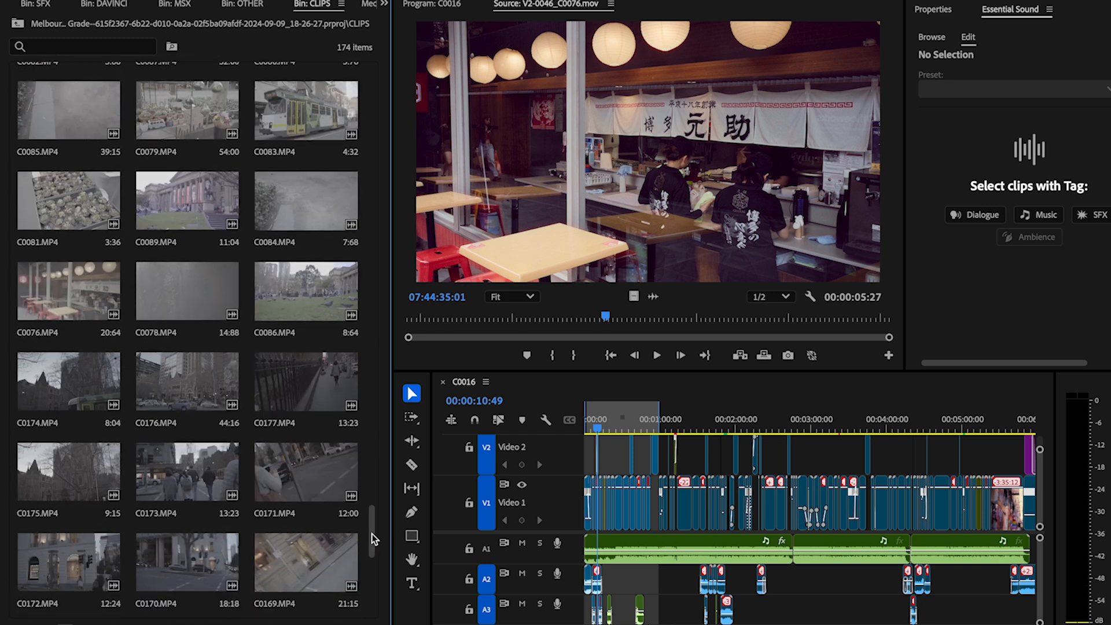
double_click(52, 290)
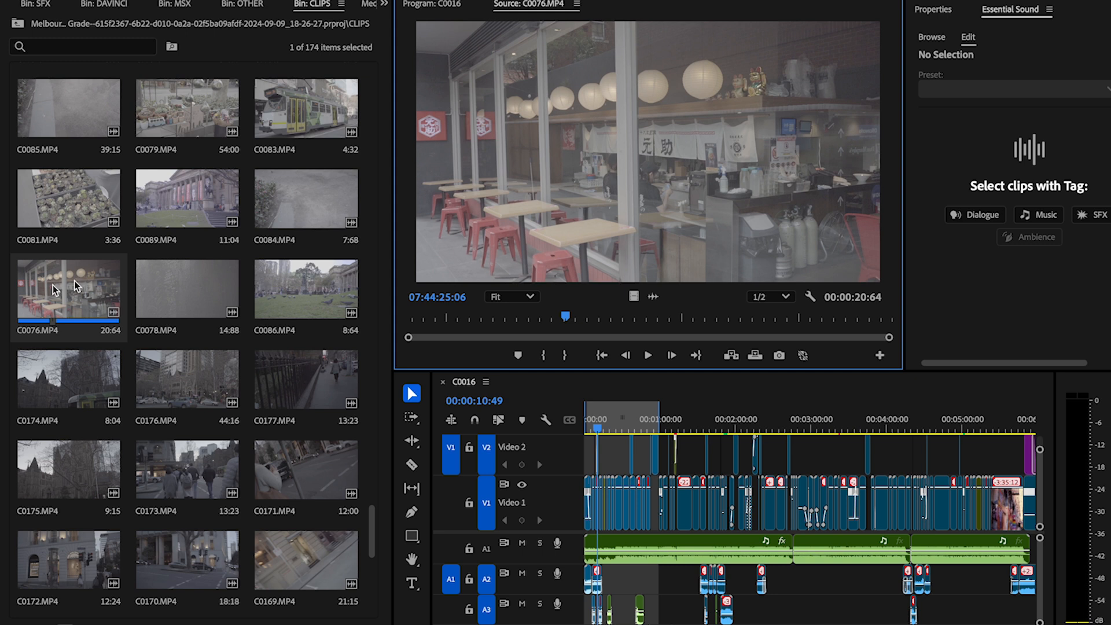
Step: Scrub C0076.MP4 to 07:44:33:65, and open the graded V2-0046_C0076.mov from the DAVINCI bin to compare the same shot
left_click_drag(591, 321, 769, 356)
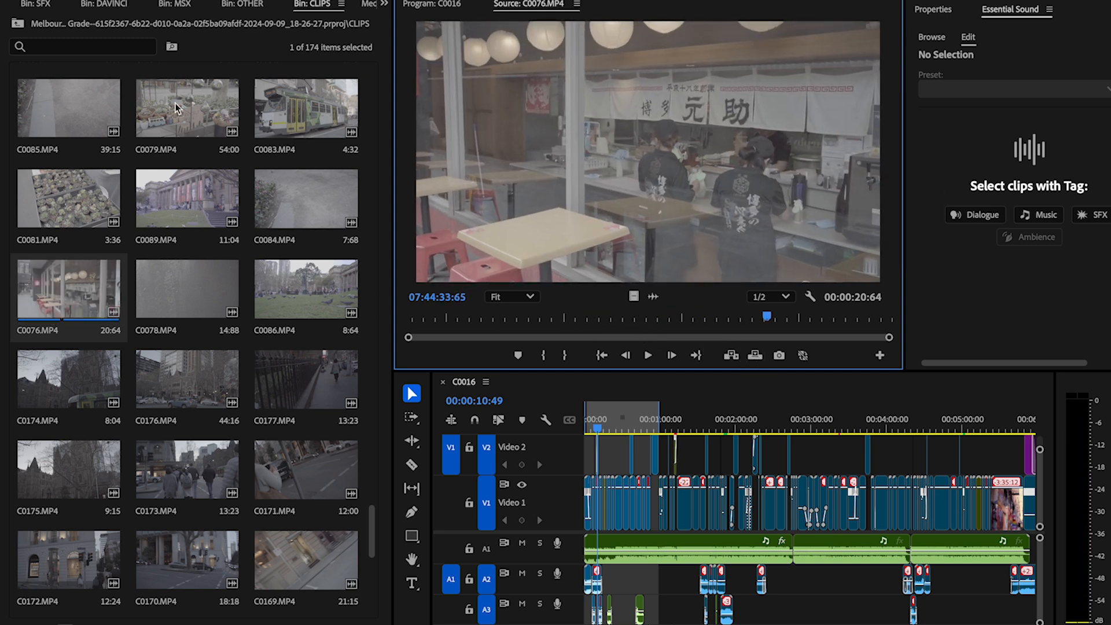
left_click(18, 23)
double_click(67, 229)
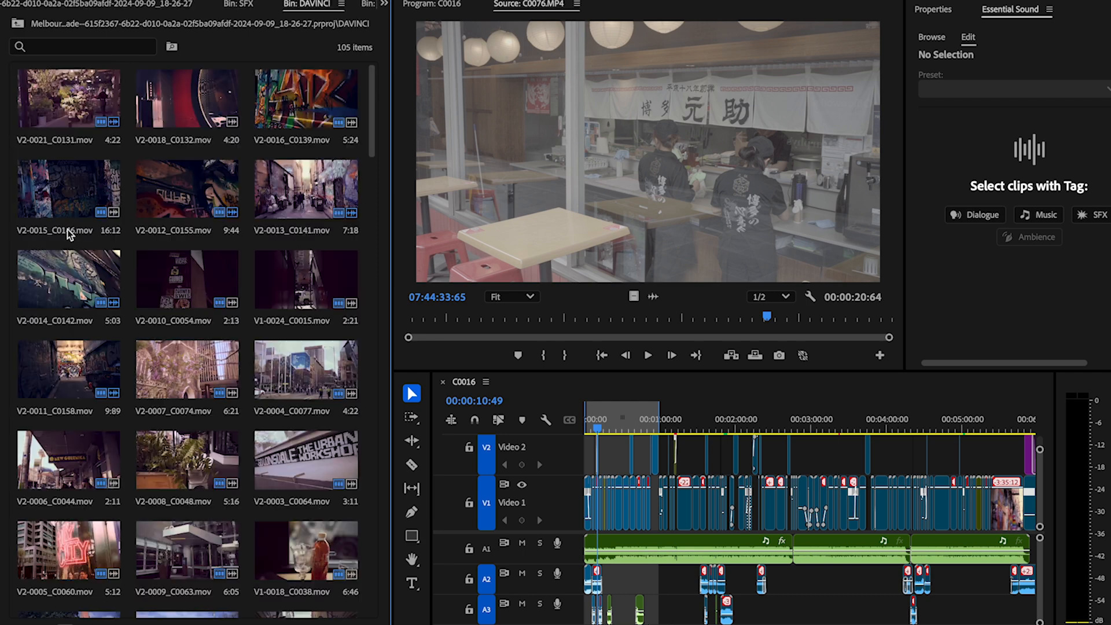
scroll(127, 405, "down", 10)
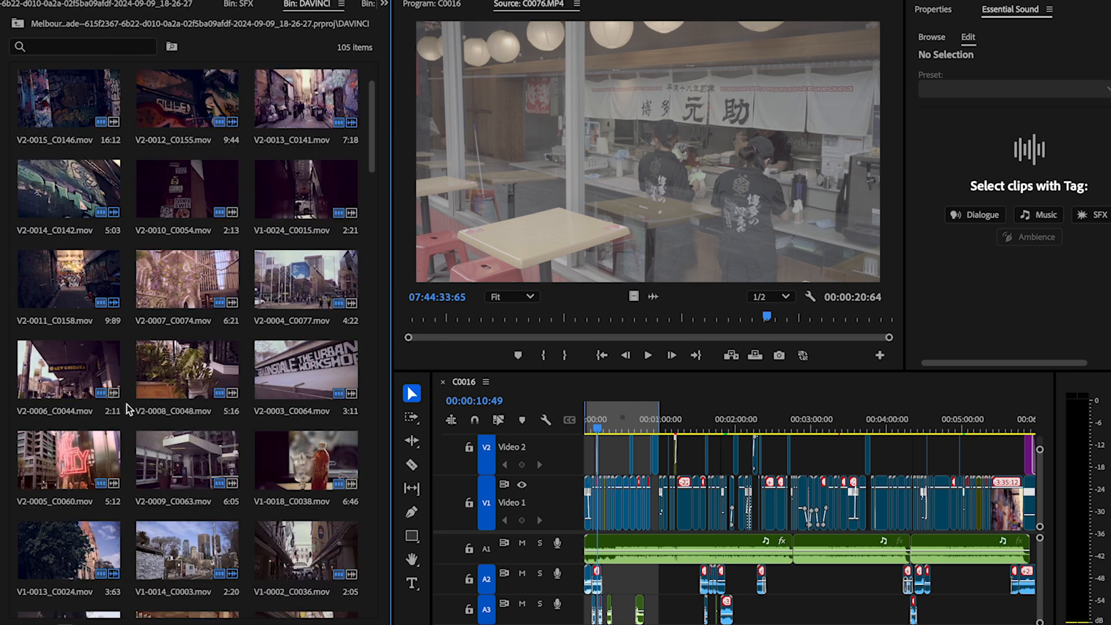
scroll(127, 404, "down", 10)
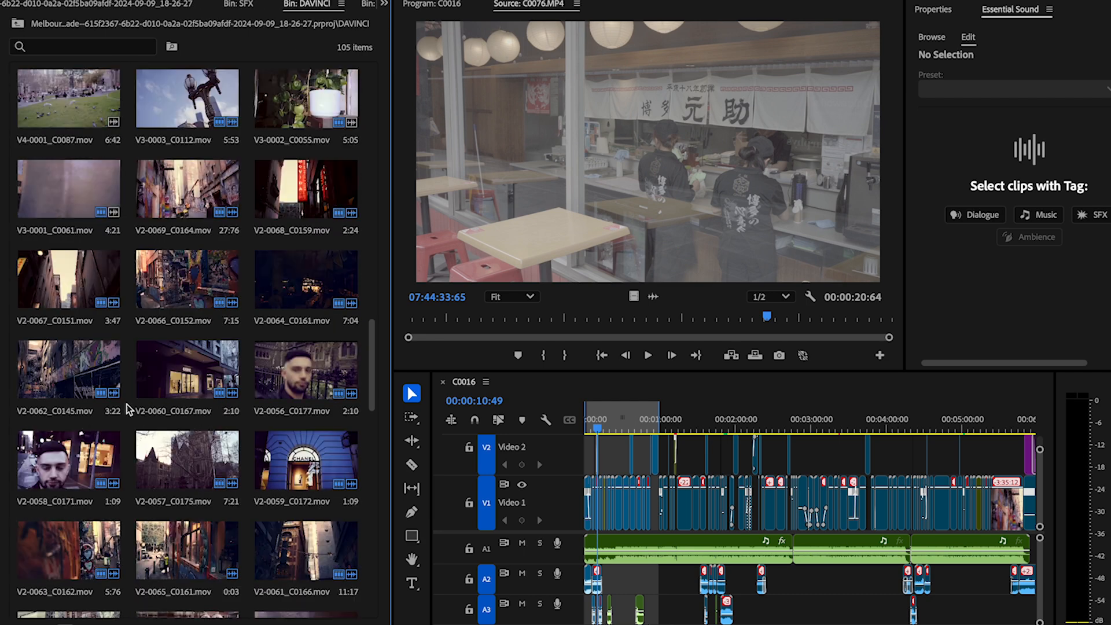
double_click(331, 259)
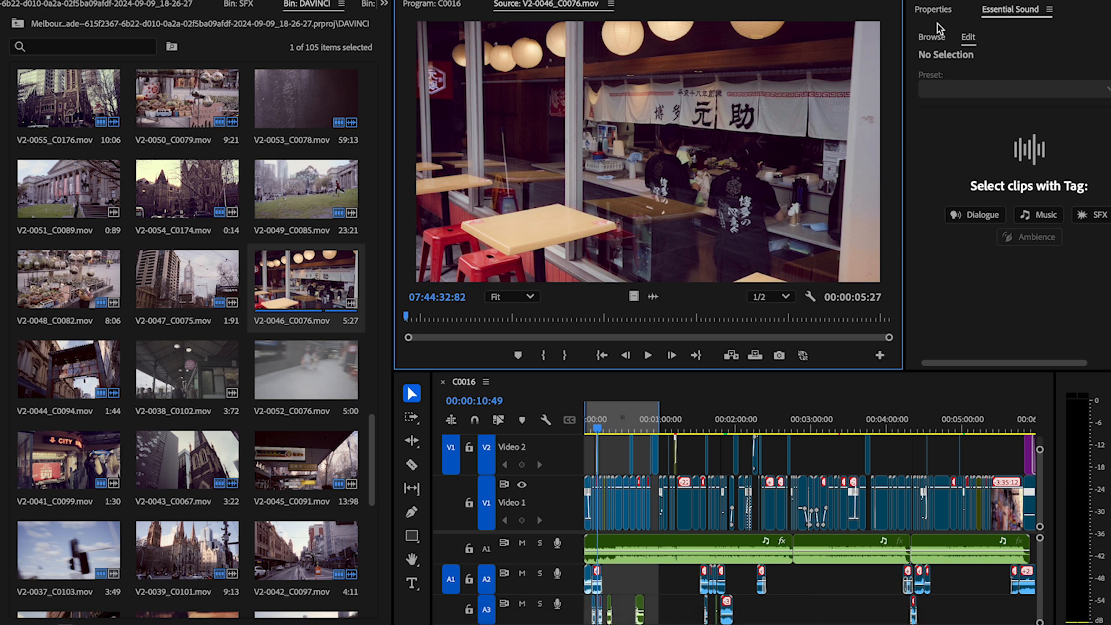
Step: Show the sound effects in the SFX bin, and enlarge the timeline area to reveal the lower audio tracks
left_click(18, 26)
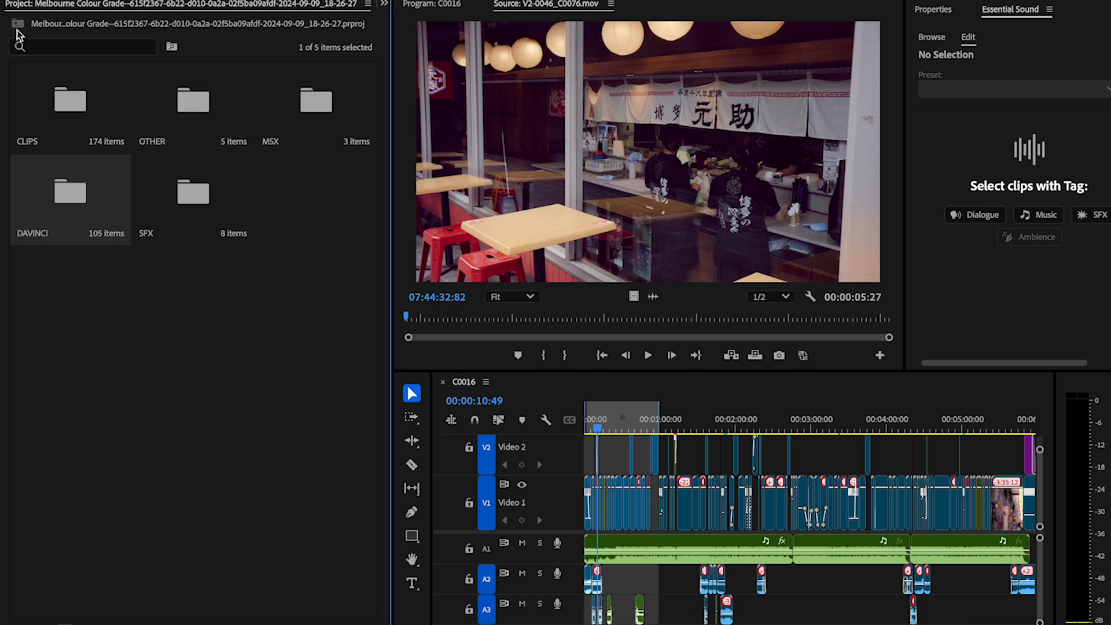
double_click(177, 229)
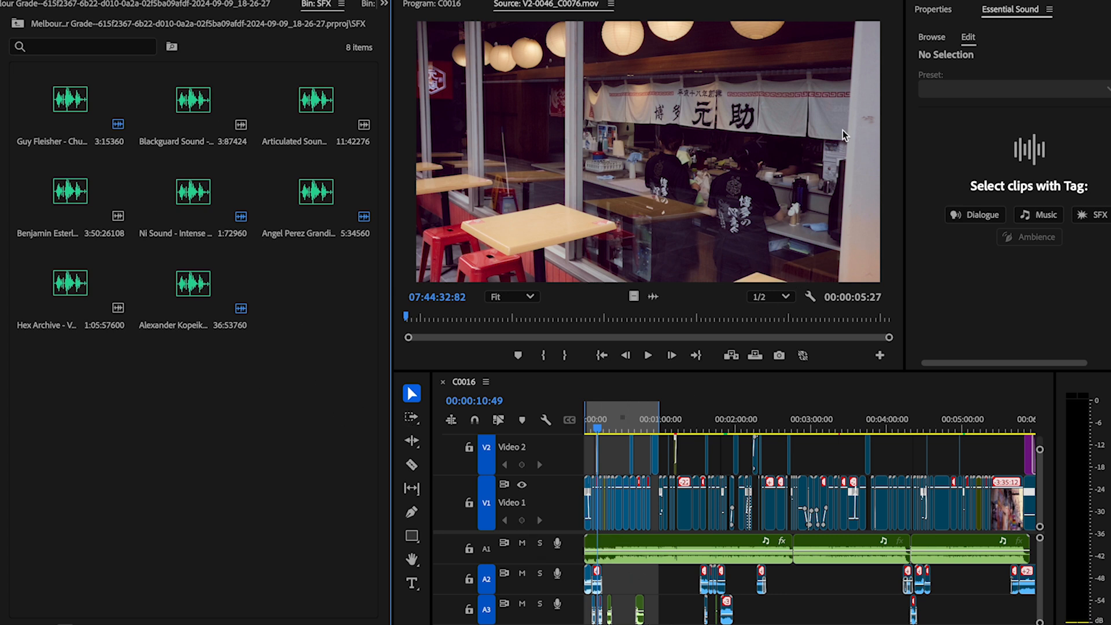
left_click_drag(772, 371, 773, 227)
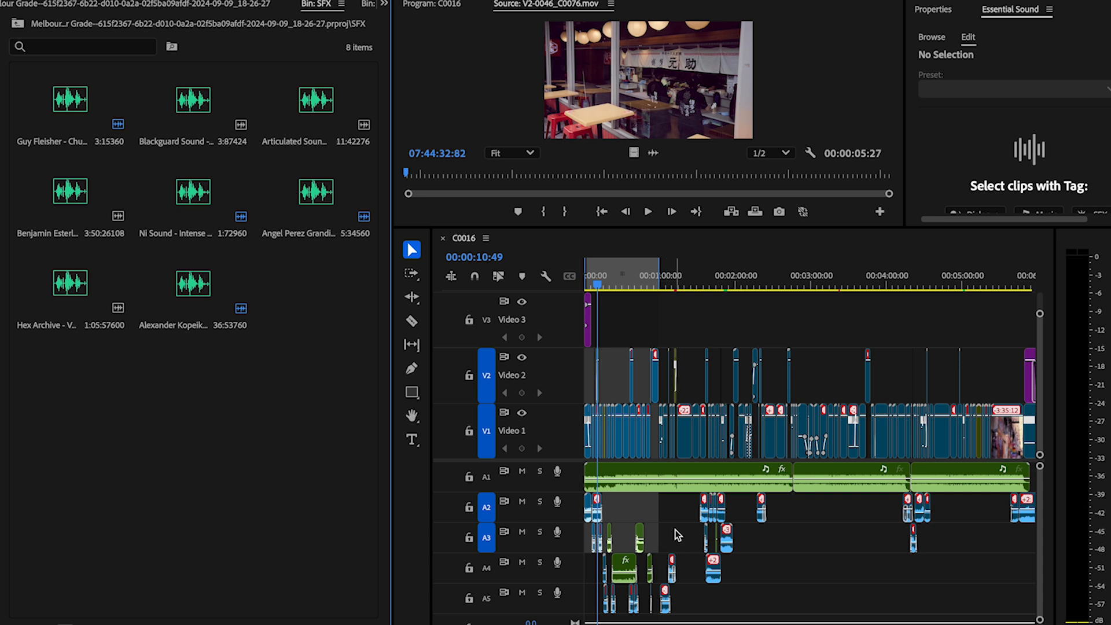
Step: Switch to the Editing workspace and enlarge the timeline in both width and height
left_click(926, 0)
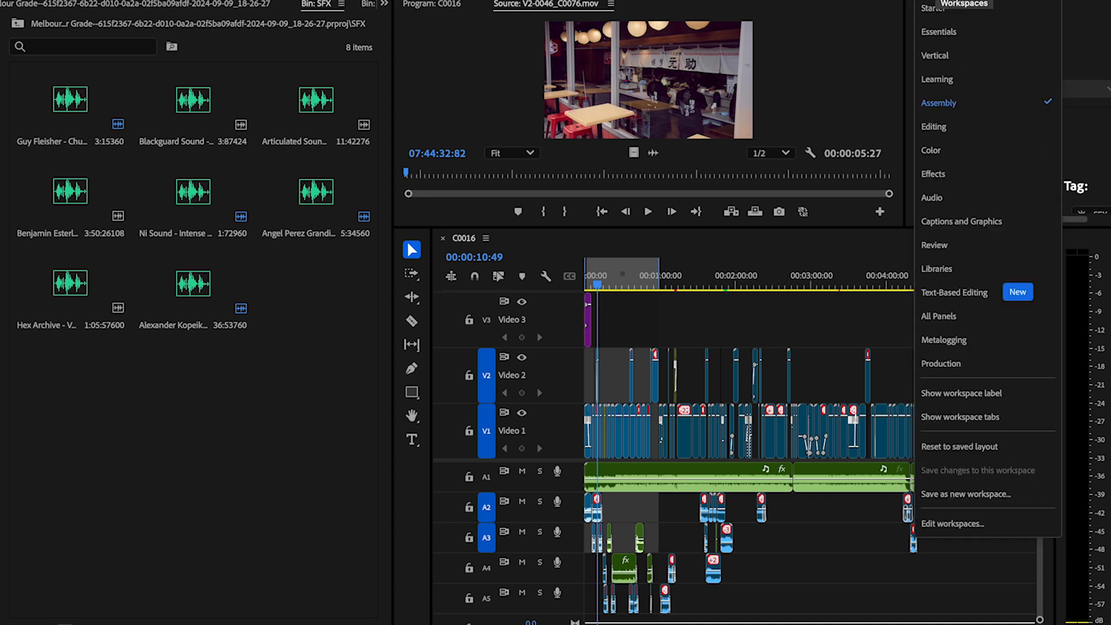
left_click(933, 127)
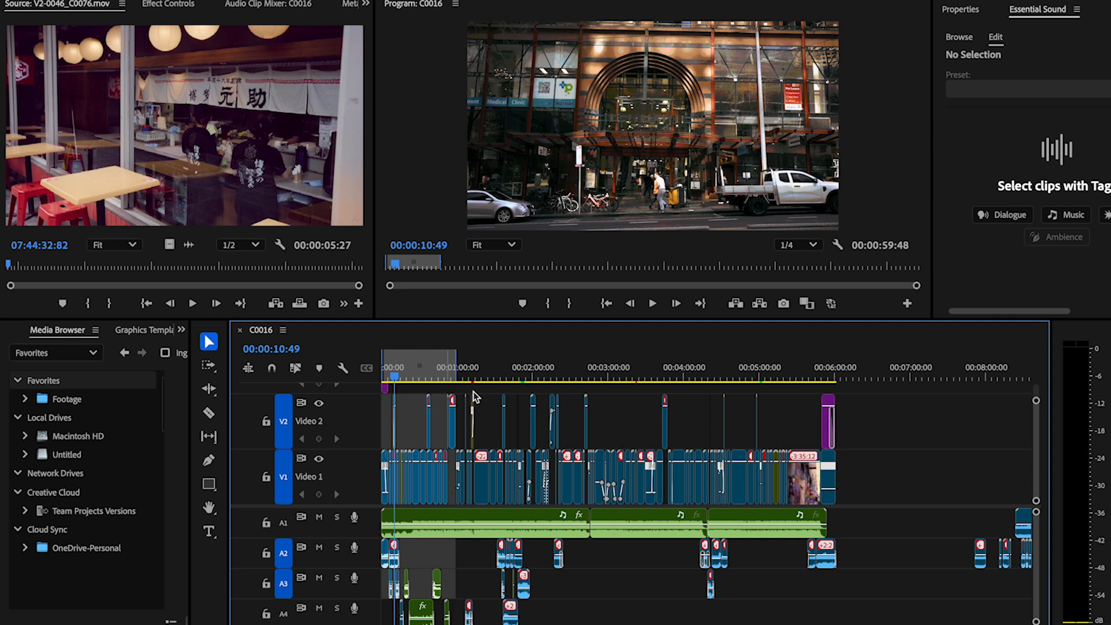
left_click_drag(230, 443, 142, 444)
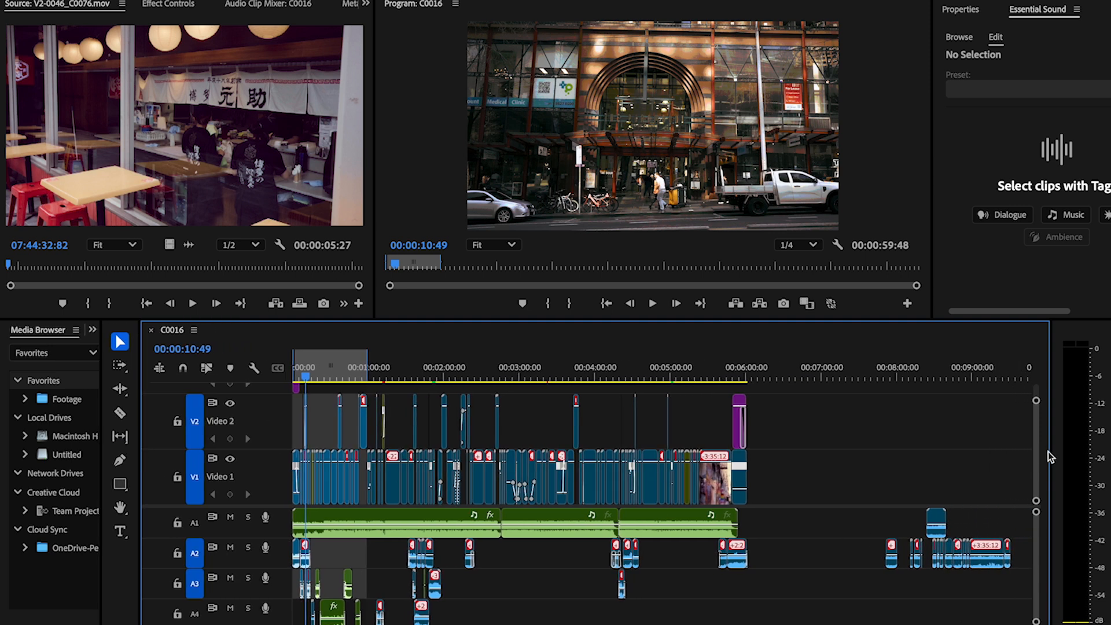
left_click_drag(929, 318, 930, 312)
left_click_drag(948, 121, 953, 99)
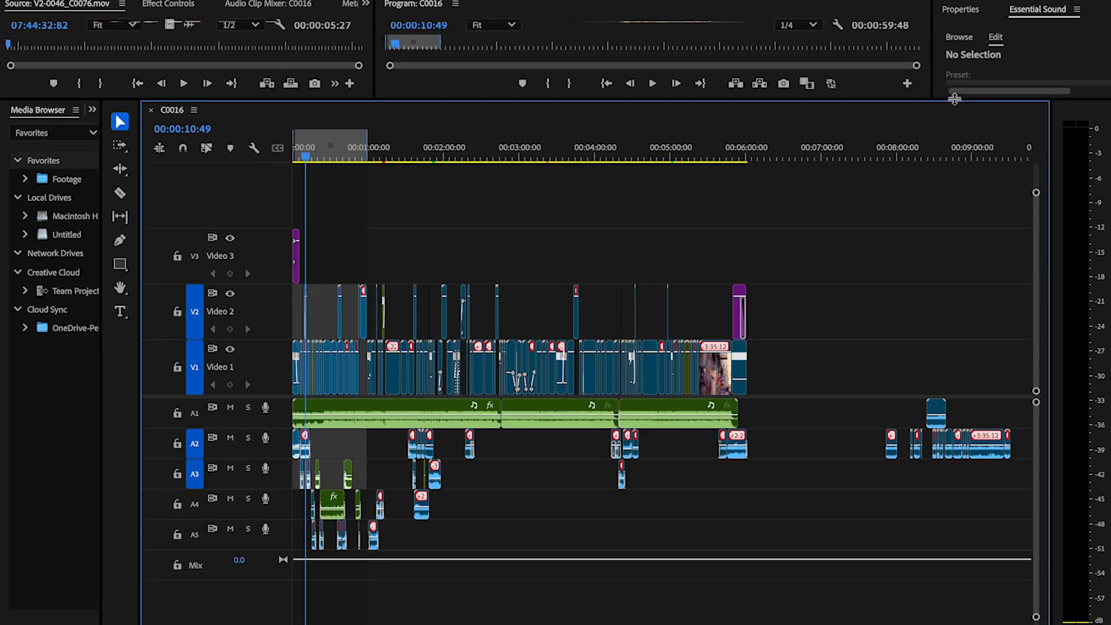
Step: Move the playhead to the start of sequence C0016 and give the monitors more height above the timeline
scroll(441, 468, "up", 8)
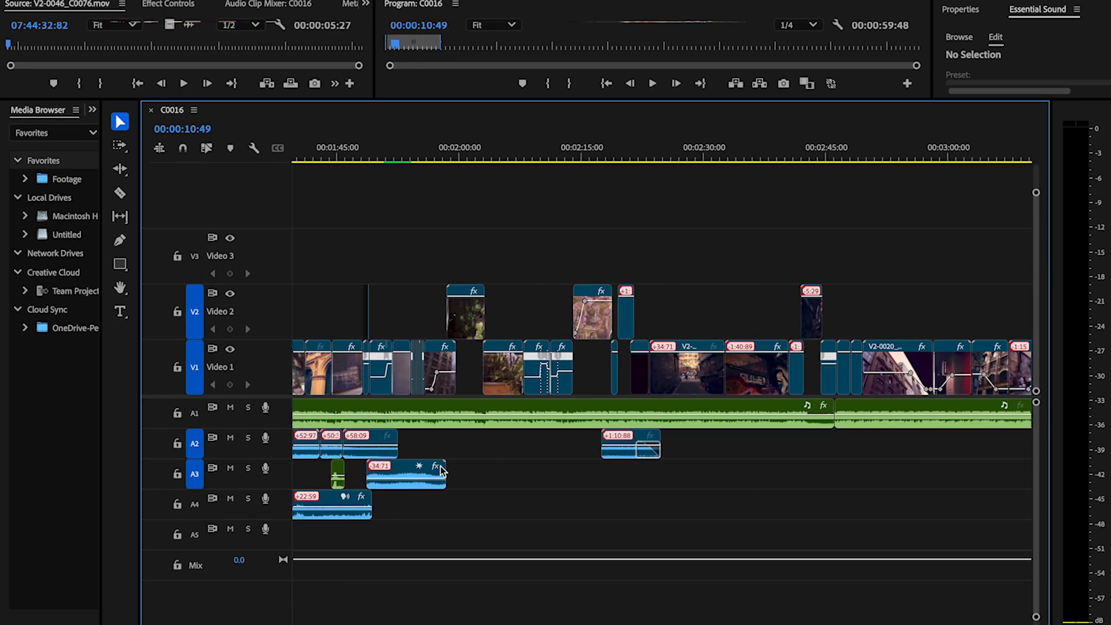
left_click_drag(354, 150, 285, 157)
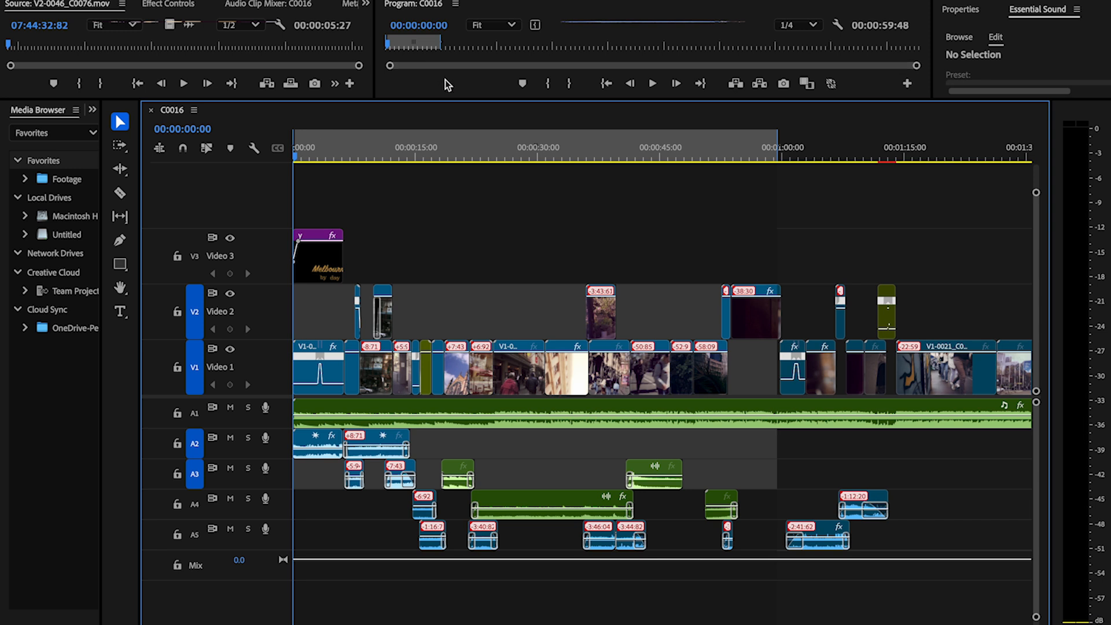
left_click_drag(439, 101, 441, 163)
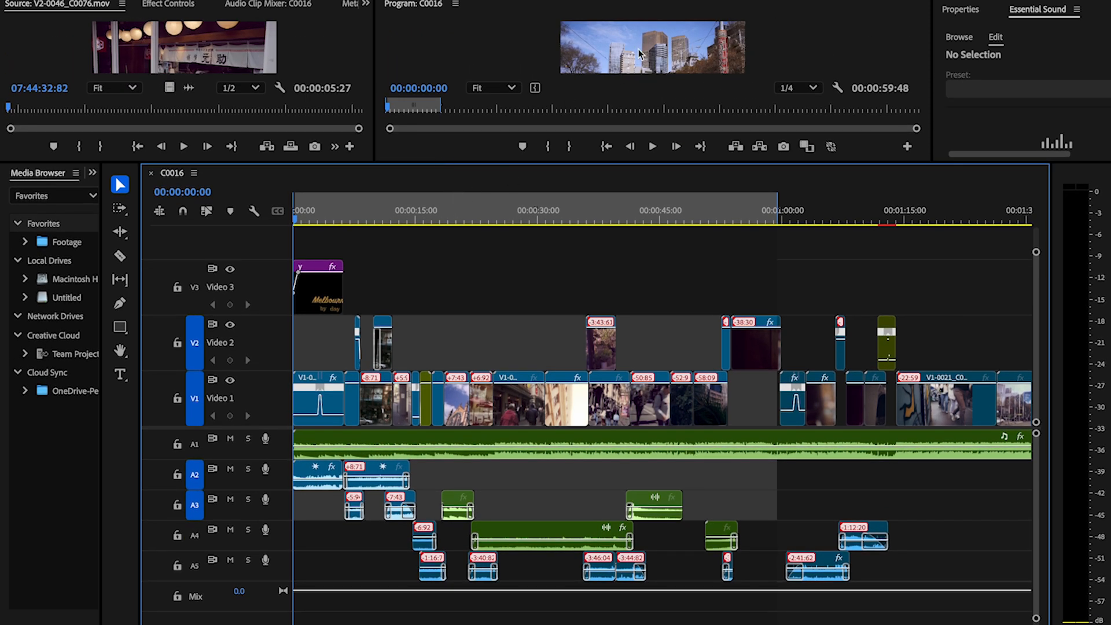
Step: Reduce the Program monitor's zoom to 10% and reposition the image with the Hand tool, ending on the Selection tool
scroll(638, 54, "down", 6)
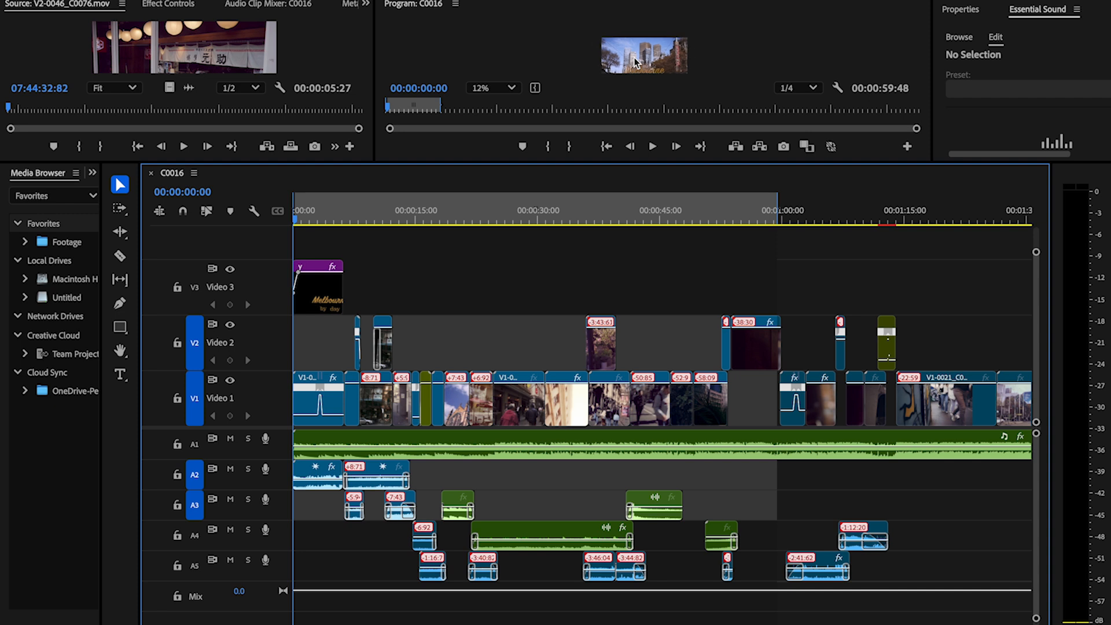
scroll(636, 62, "down", 1)
key("h")
left_click_drag(633, 57, 628, 42)
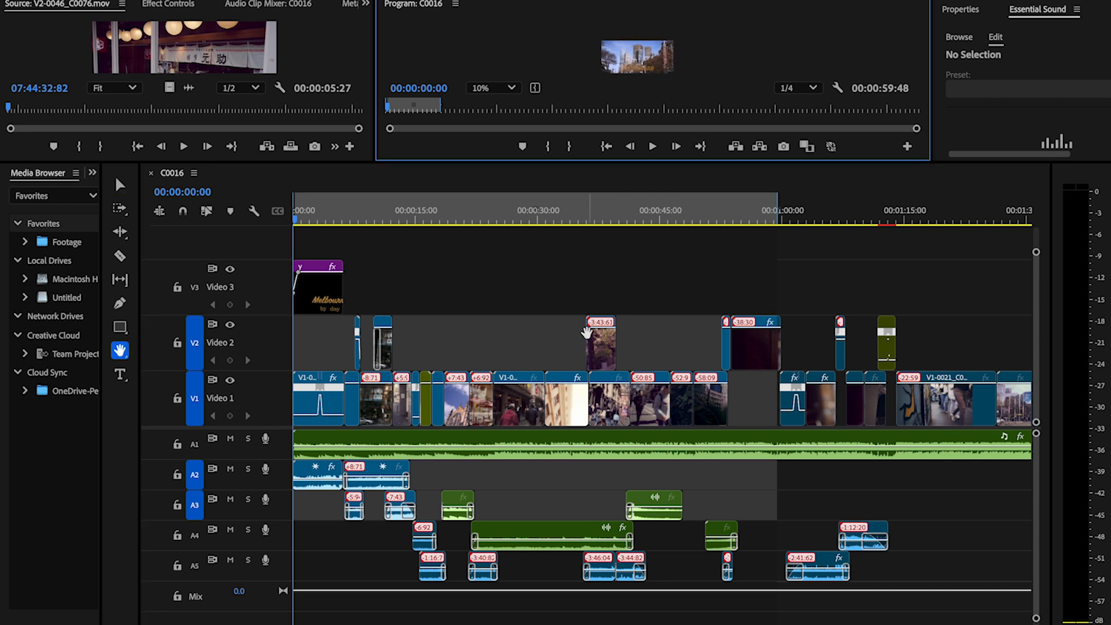
key("v")
Step: Look through the video and sound tracks of sequence C0016, and move the playhead near its end at 00:05:55:71
scroll(519, 345, "right", 2)
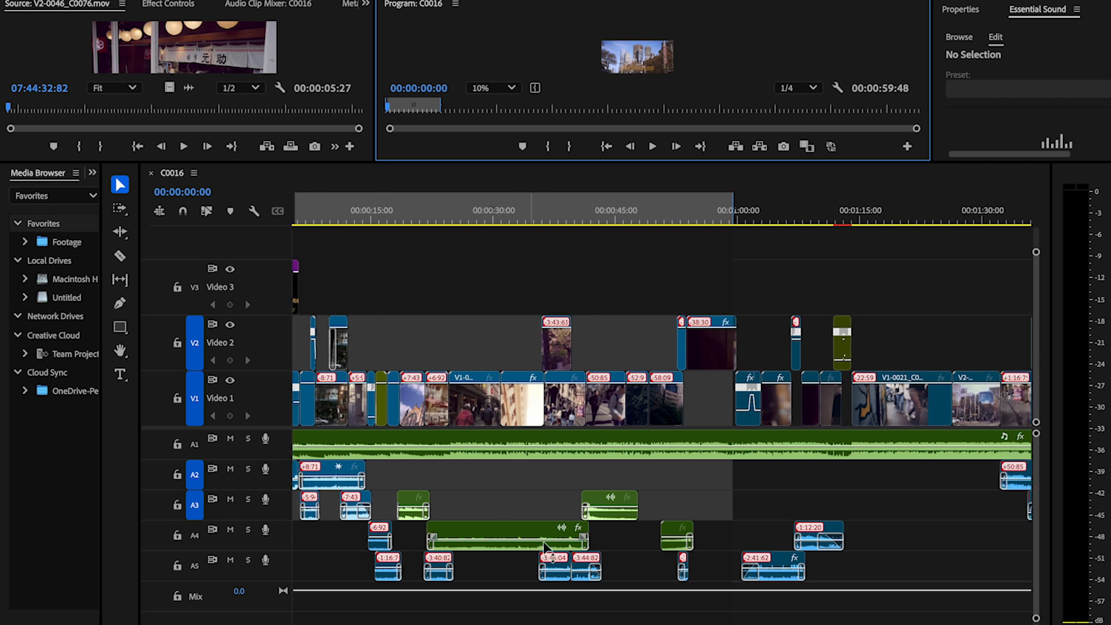
scroll(798, 532, "right", 10)
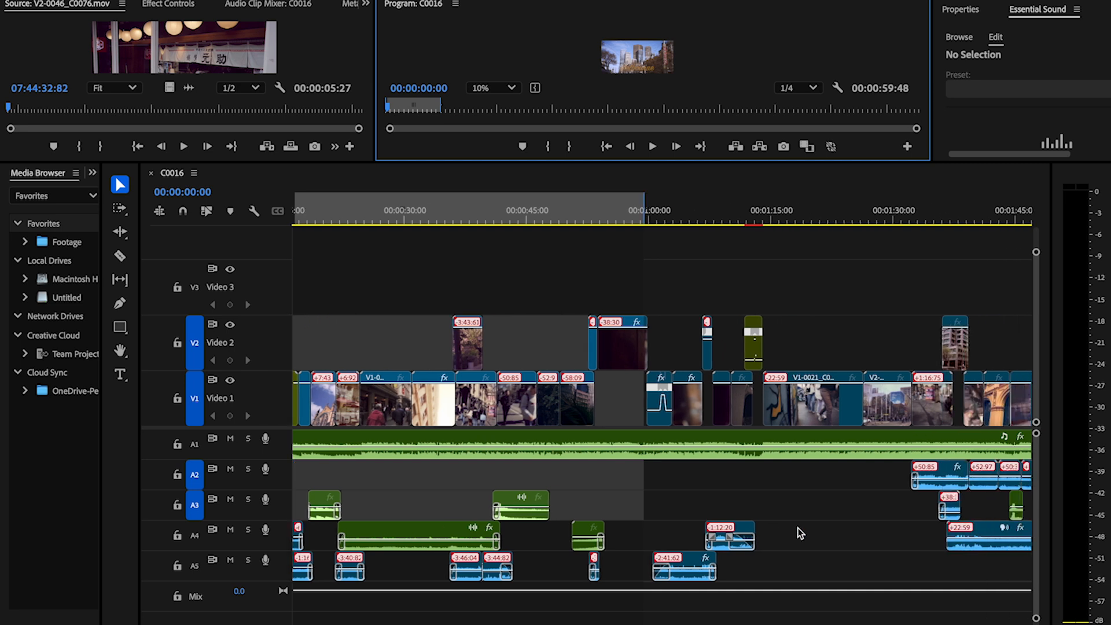
scroll(798, 532, "right", 2)
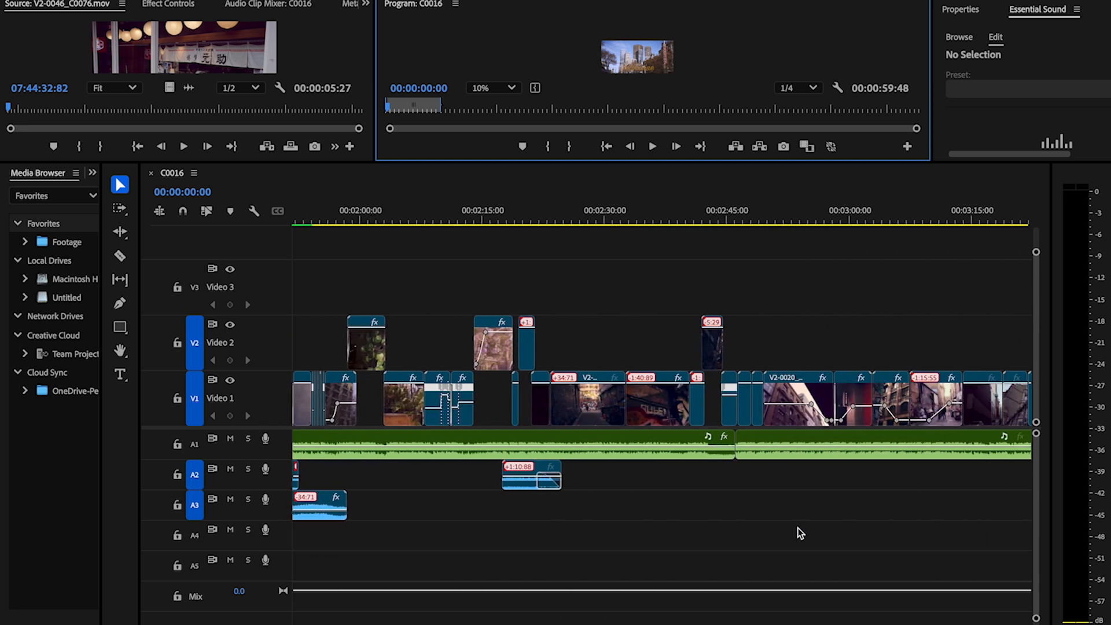
scroll(798, 532, "down", 10)
scroll(798, 532, "left", 1)
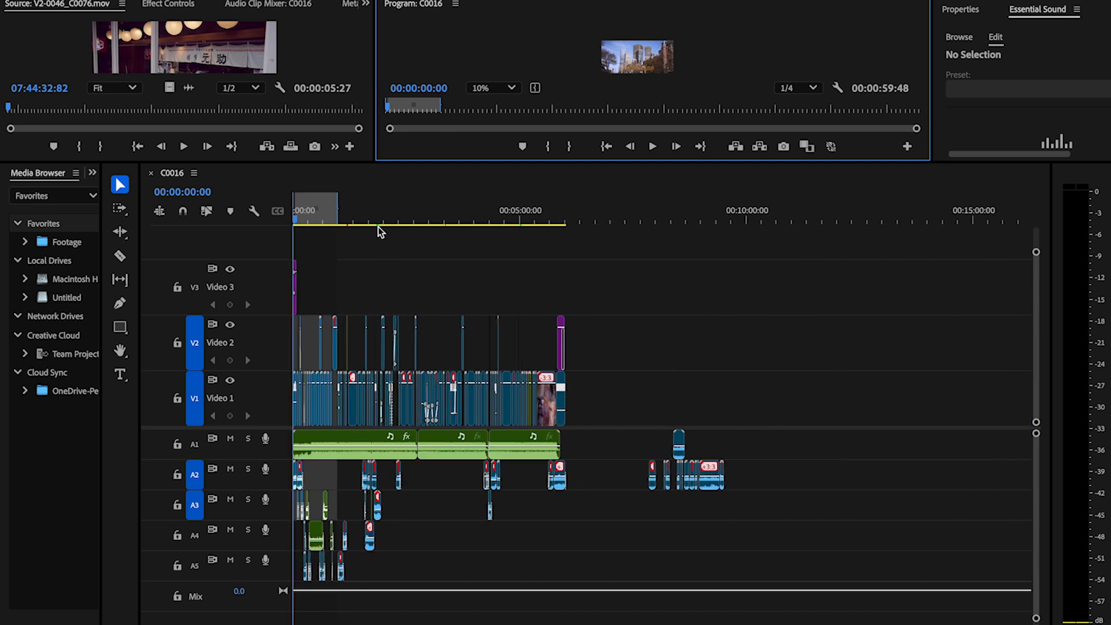
left_click_drag(338, 220, 563, 251)
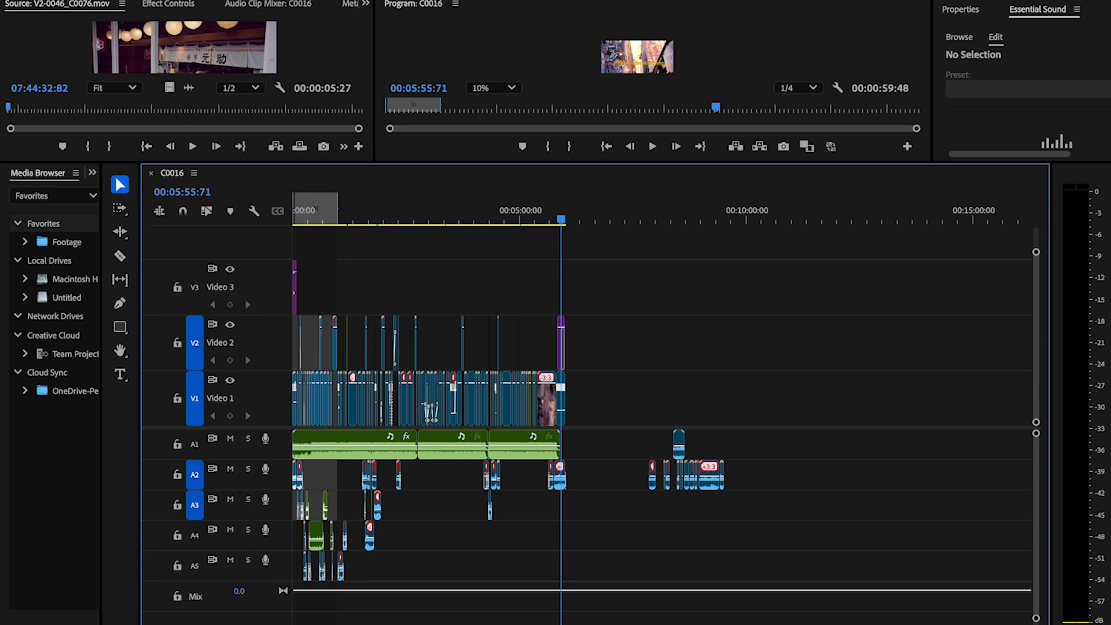
Step: Switch to the web browser and open instagram.com
left_click(75, 617)
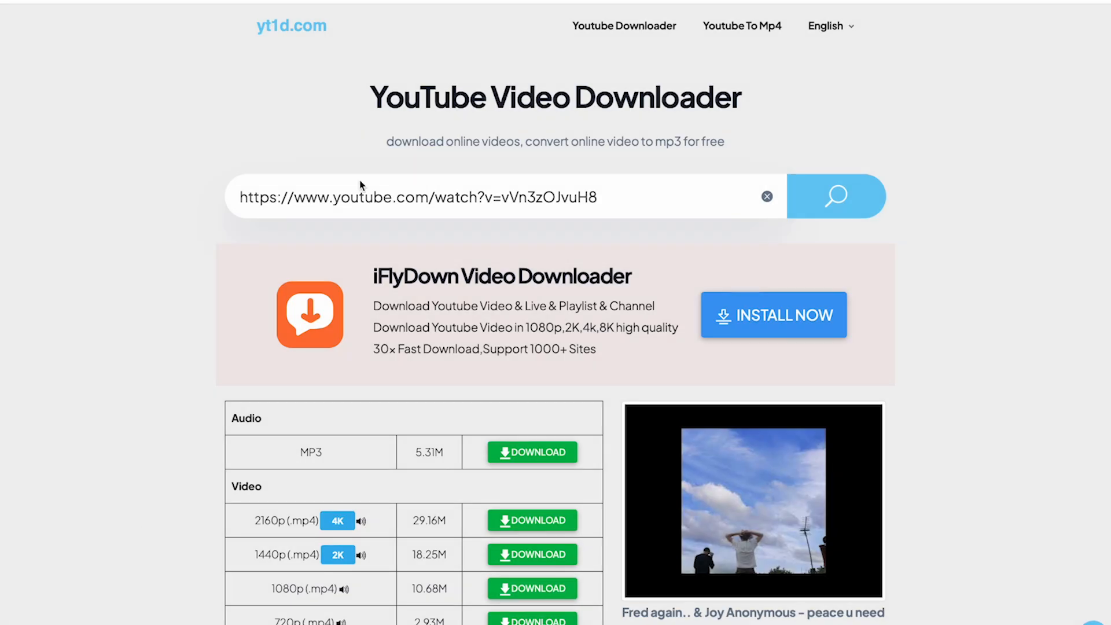
type("y")
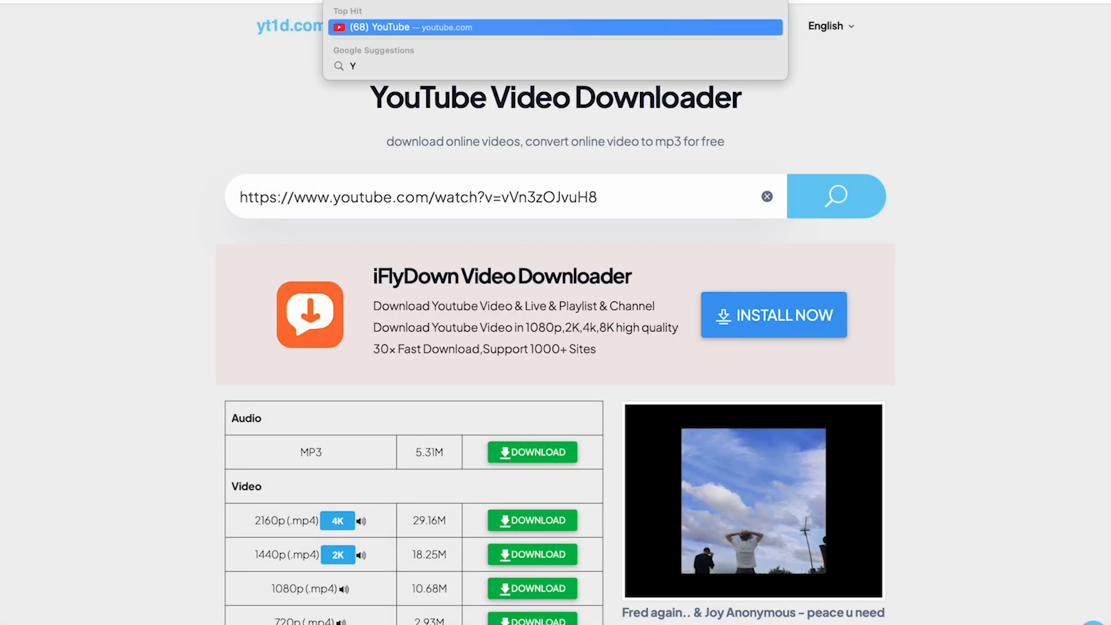
key("BackSpace")
key("BackSpace")
type("in")
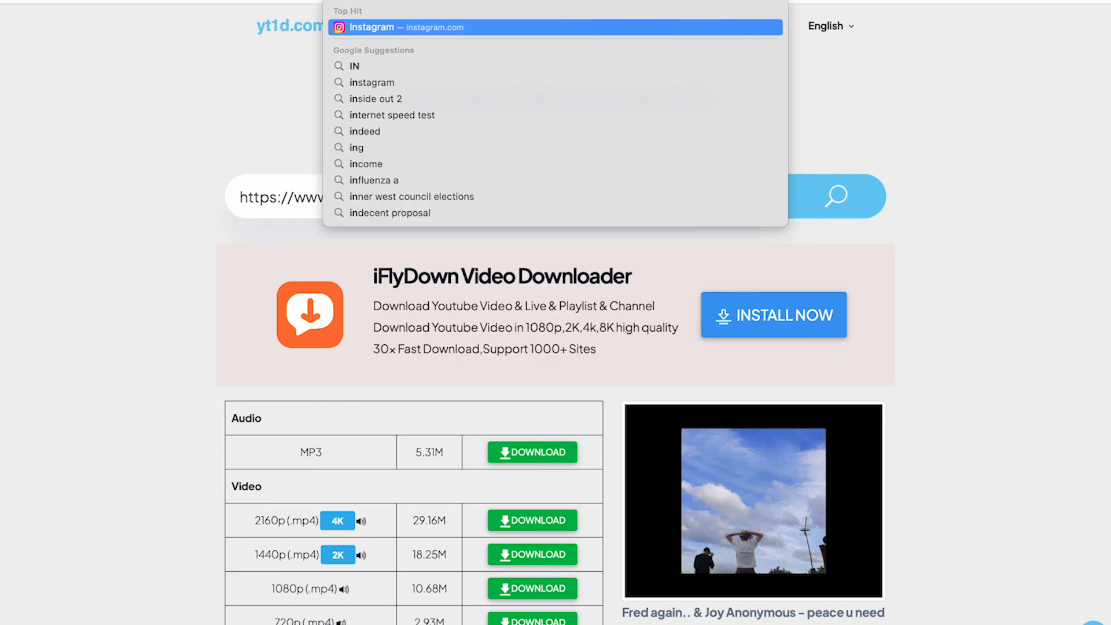
key("Return")
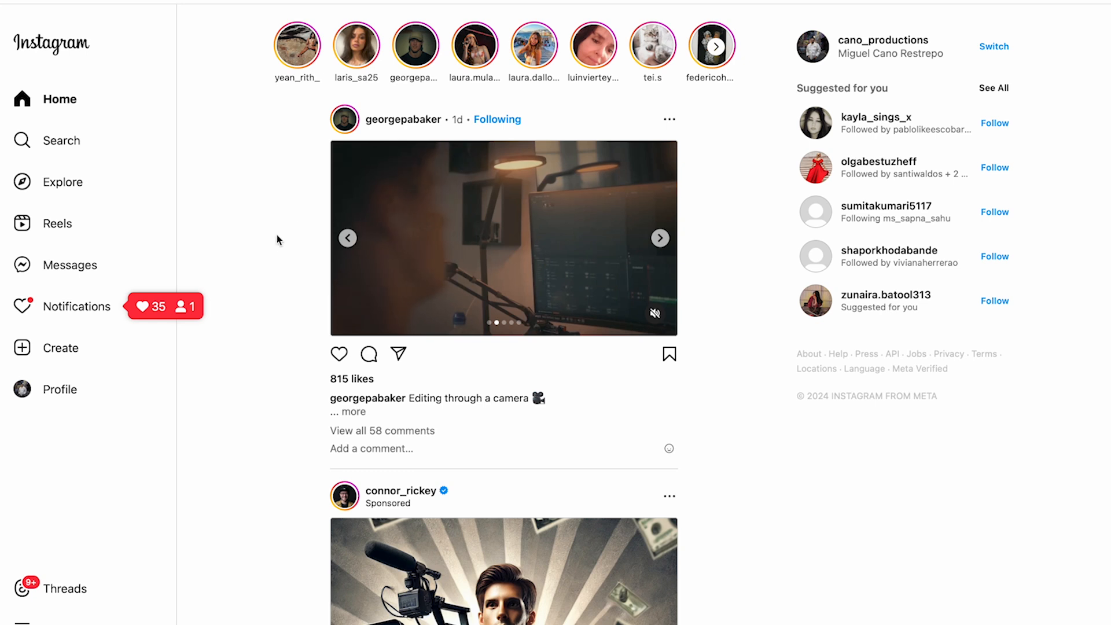
Step: Open the sponsored creator's profile from the Instagram feed and look through its reels
left_click(383, 491)
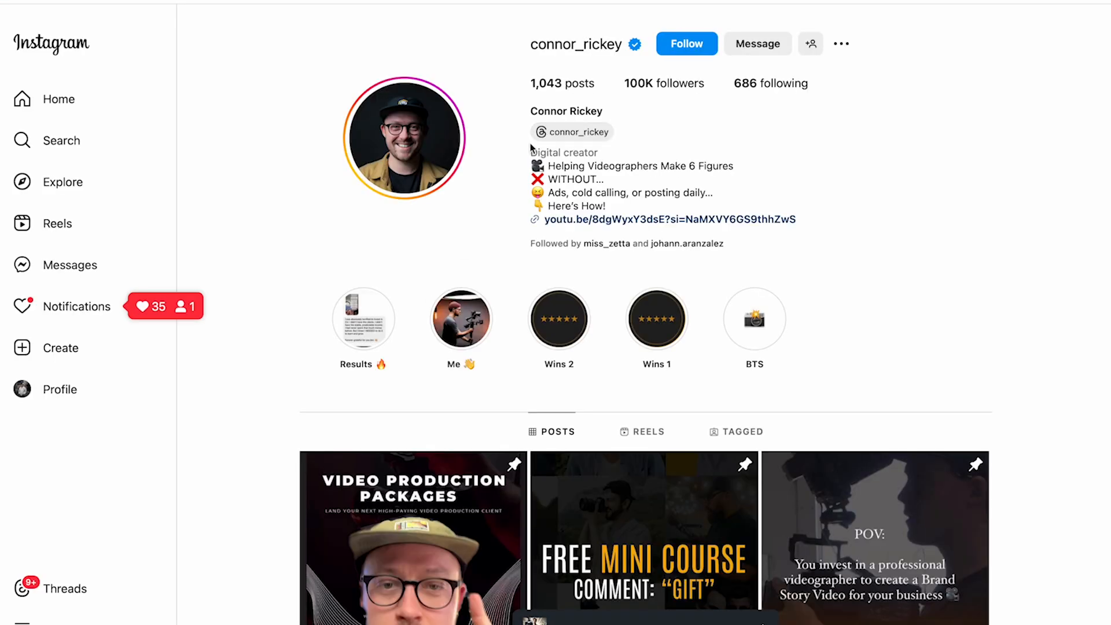
left_click(625, 438)
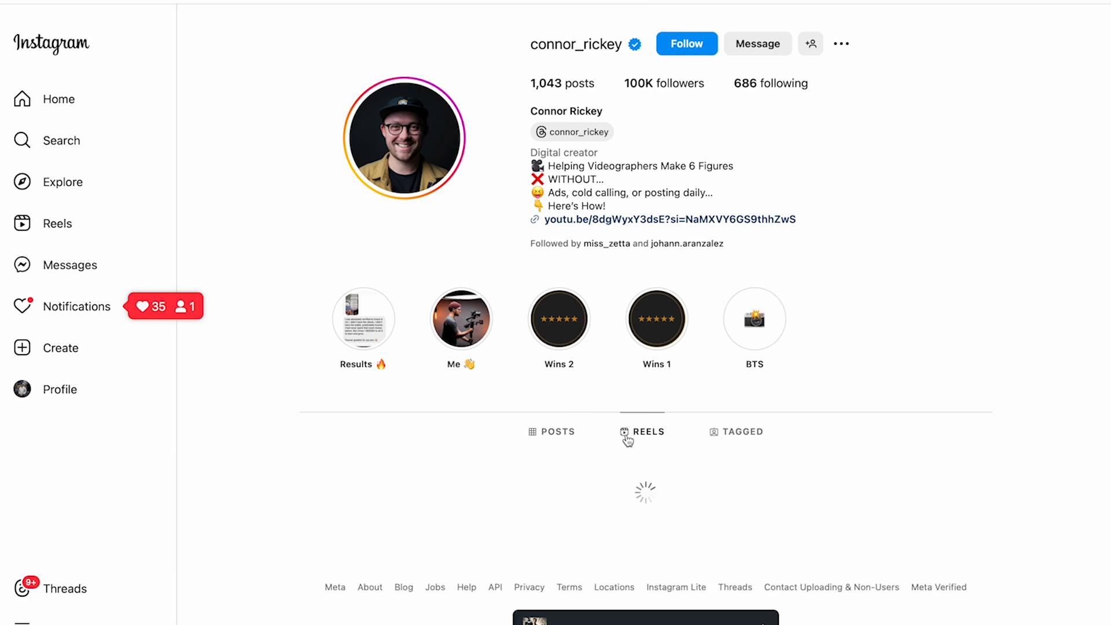
scroll(625, 488, "down", 2)
scroll(625, 488, "down", 1)
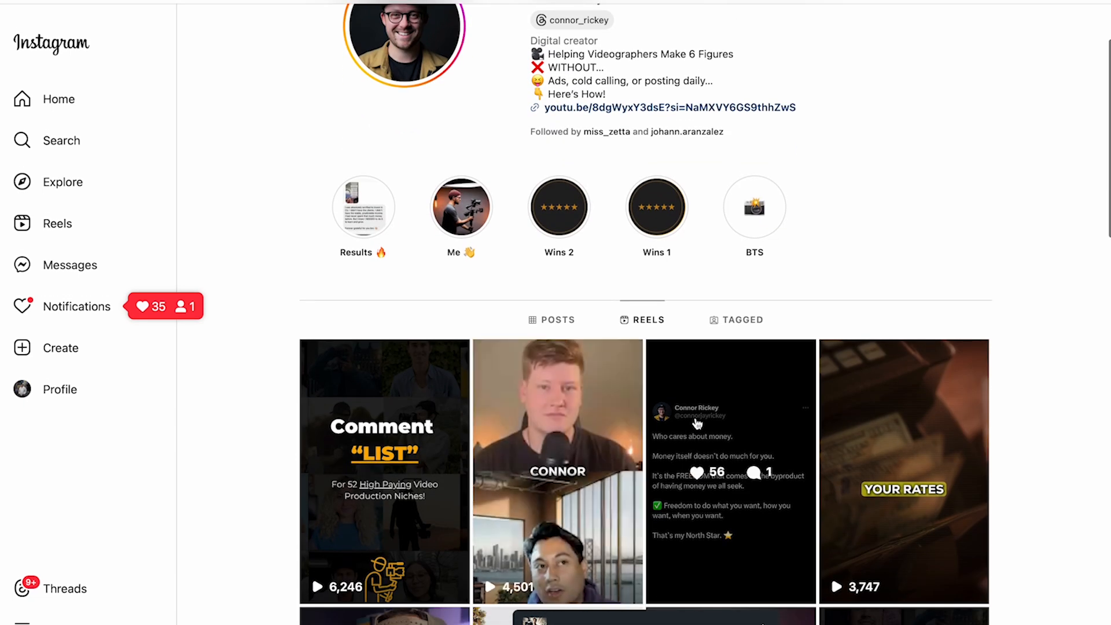
scroll(321, 124, "up", 2)
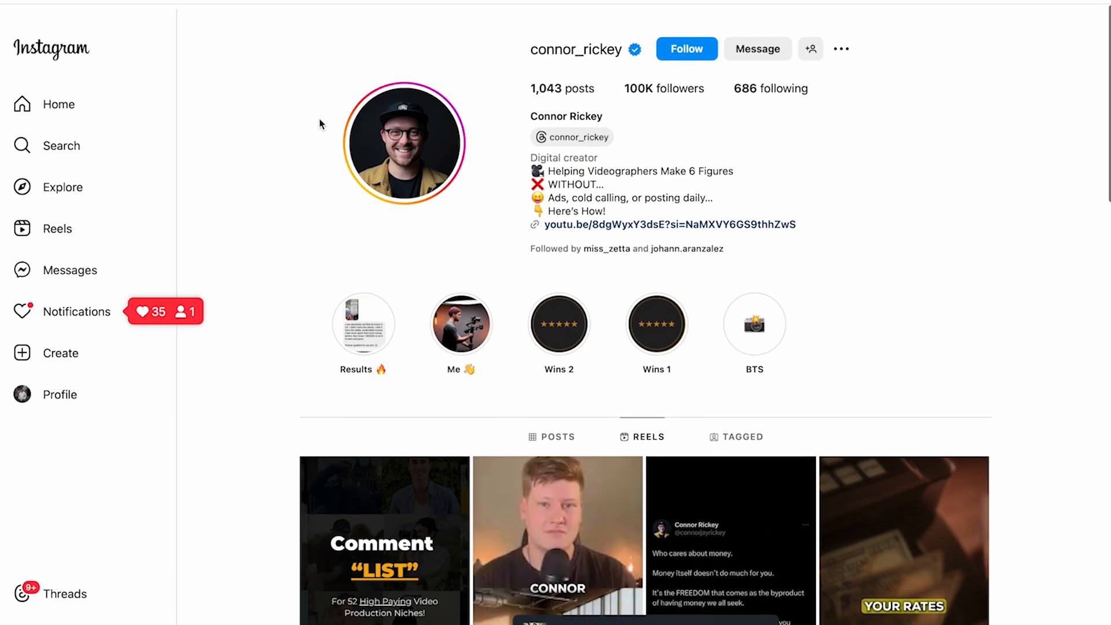
Step: Open the last profile in the recent Instagram searches, view its first reel, and return to the reels grid
left_click(46, 141)
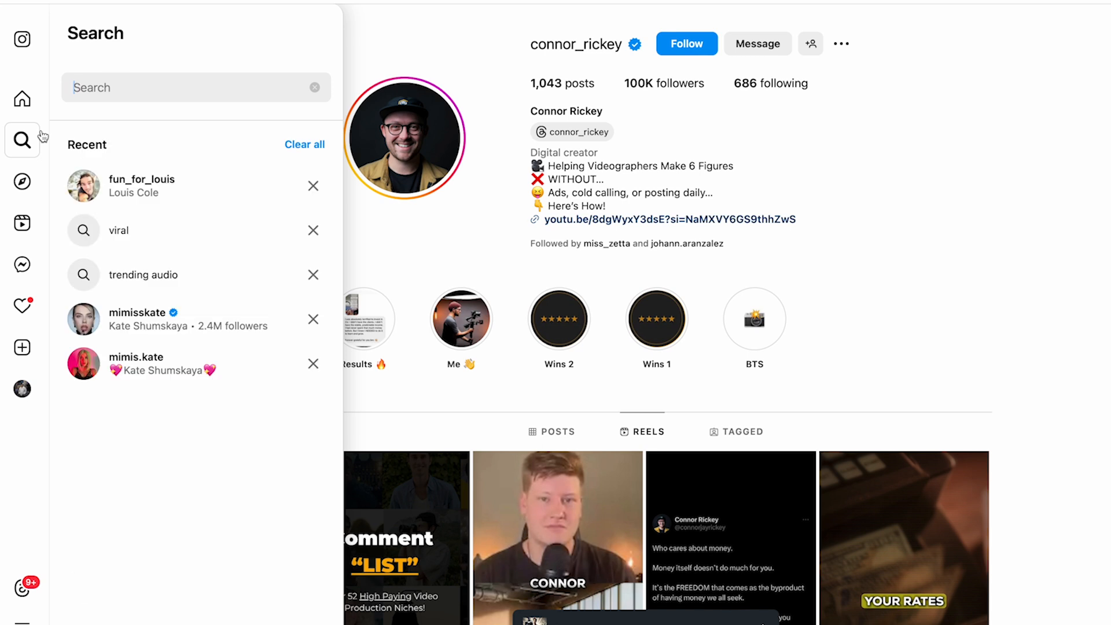
left_click(179, 350)
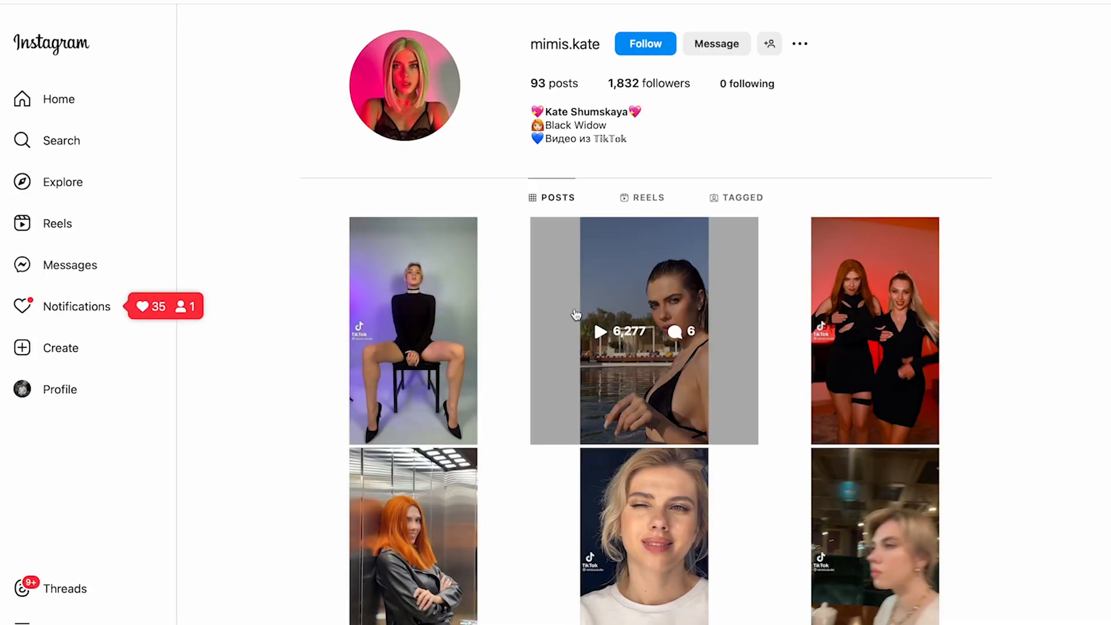
left_click(643, 198)
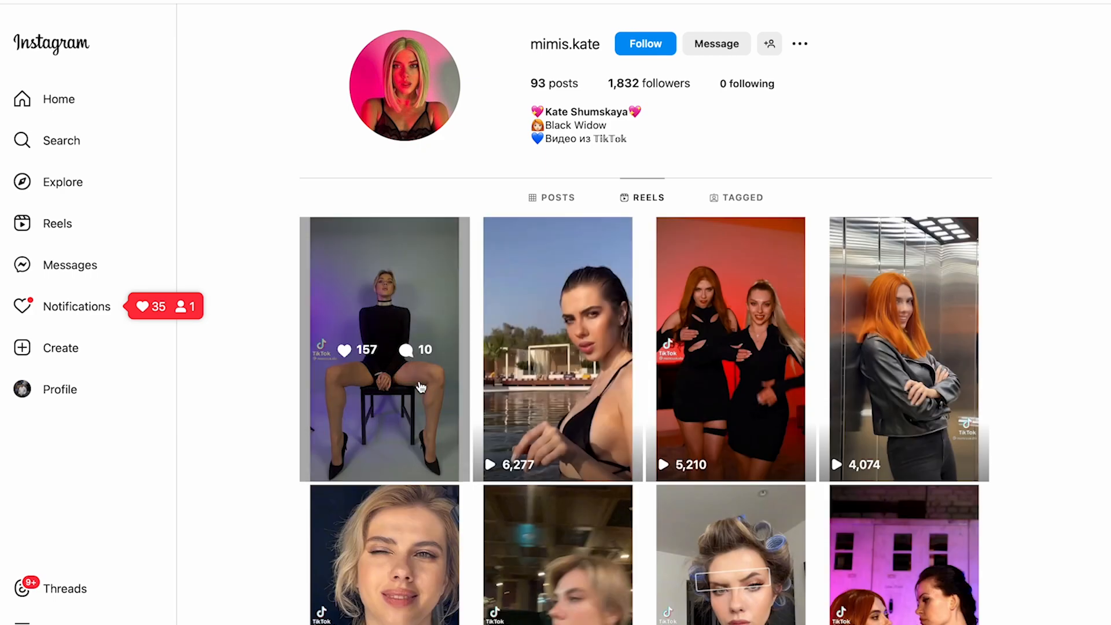
left_click(420, 387)
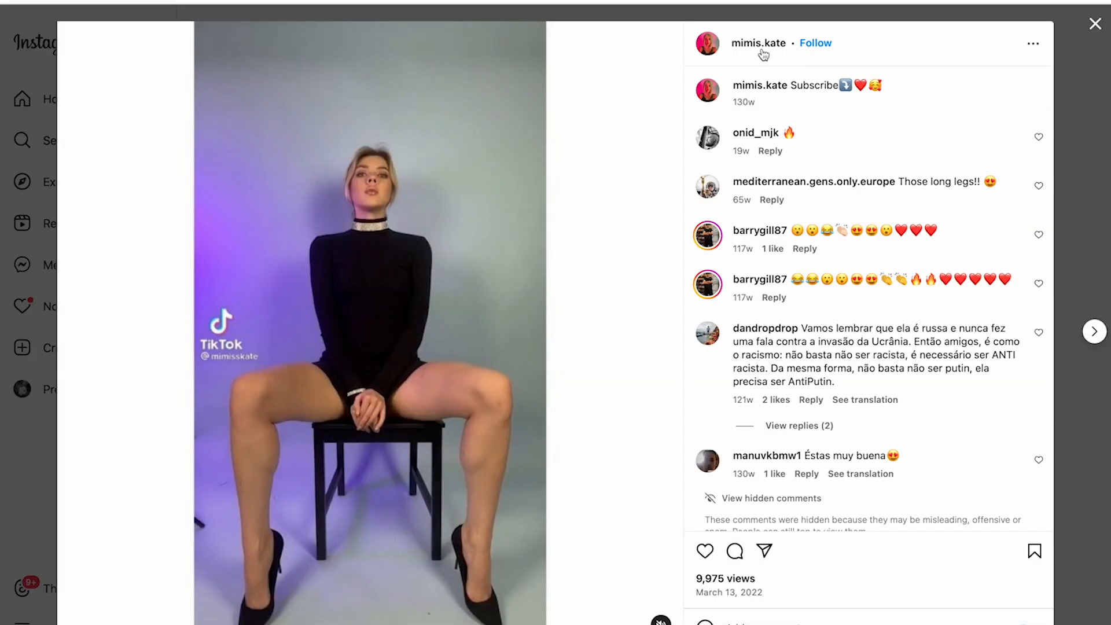
left_click(1090, 172)
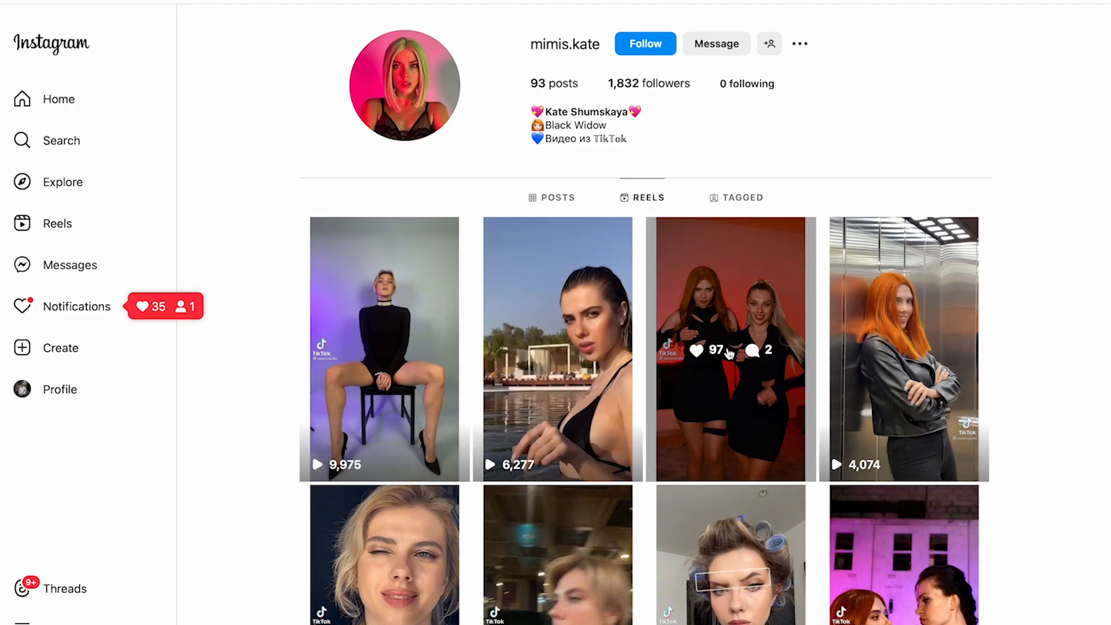
Step: View the profile's second reel, close it, and switch back to Adobe Premiere Pro
left_click(617, 405)
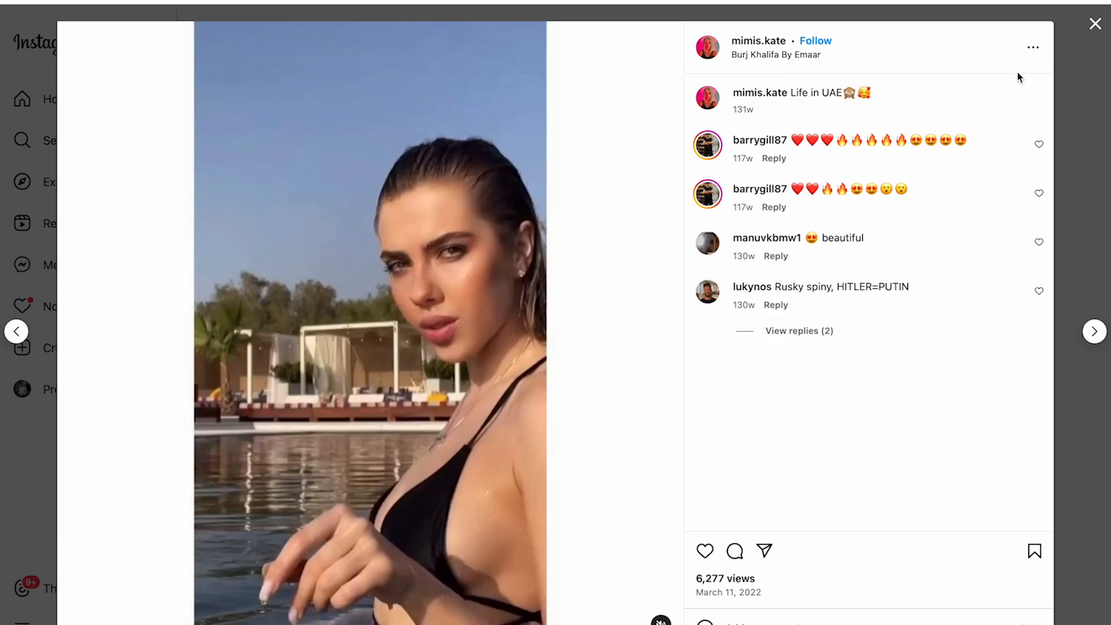
left_click(1080, 98)
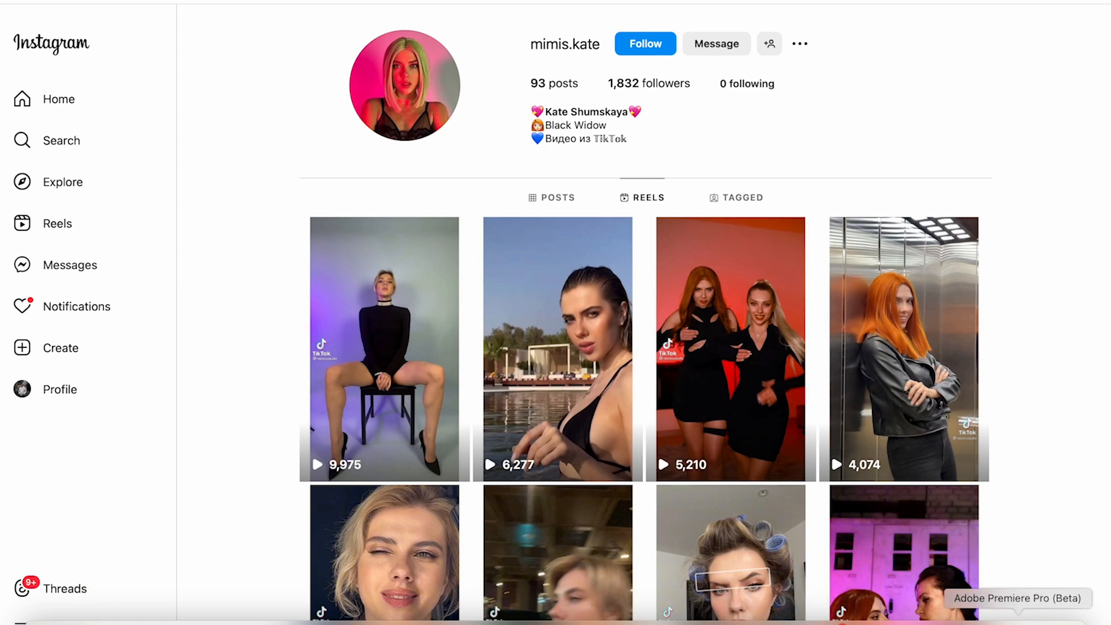
left_click(1017, 618)
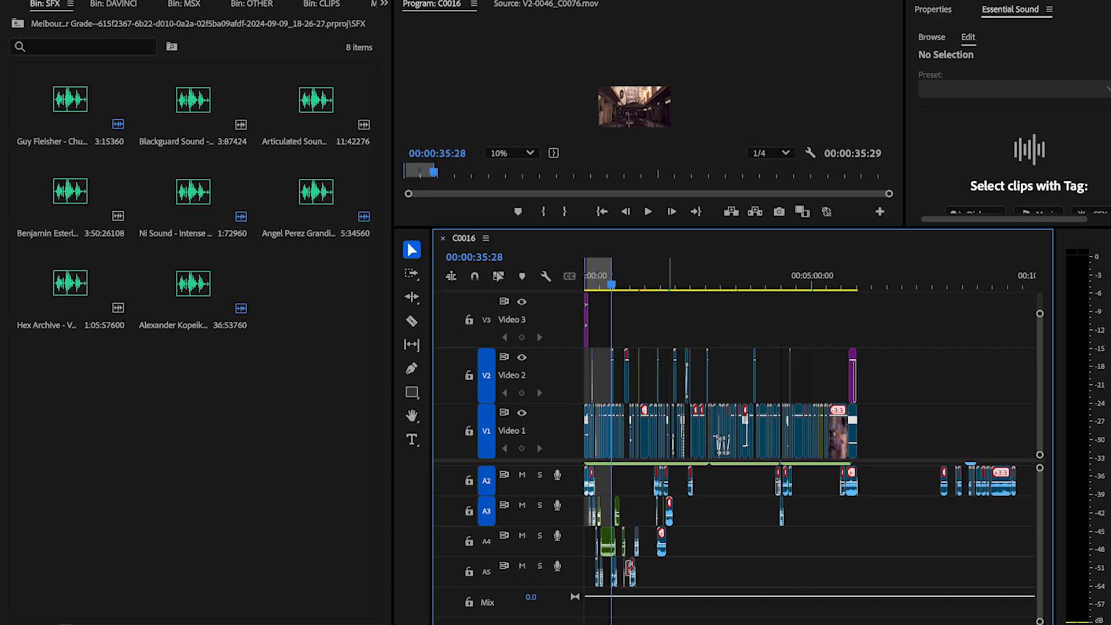
Step: Show the empty Sequence 01 from the OTHER bin in the timeline
scroll(598, 546, "up", 5)
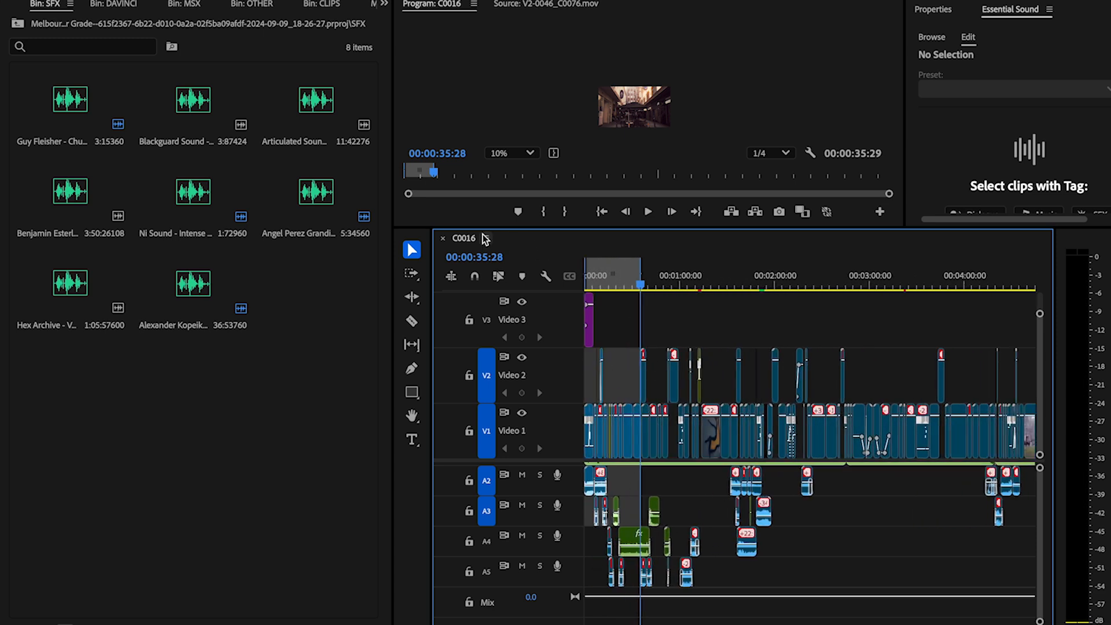
left_click(26, 25)
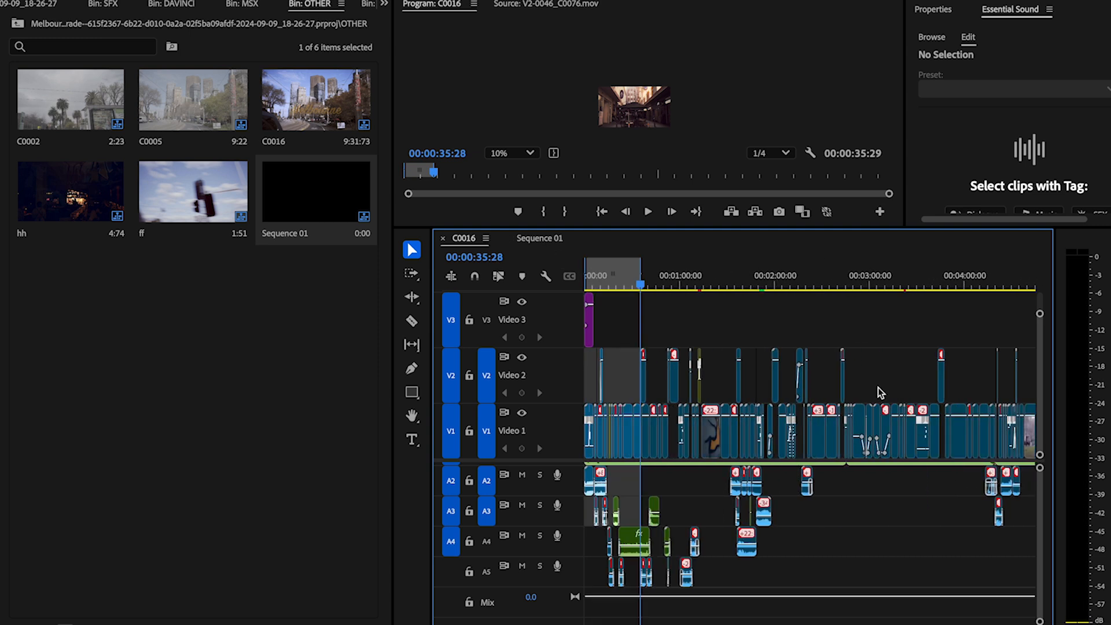
left_click(542, 237)
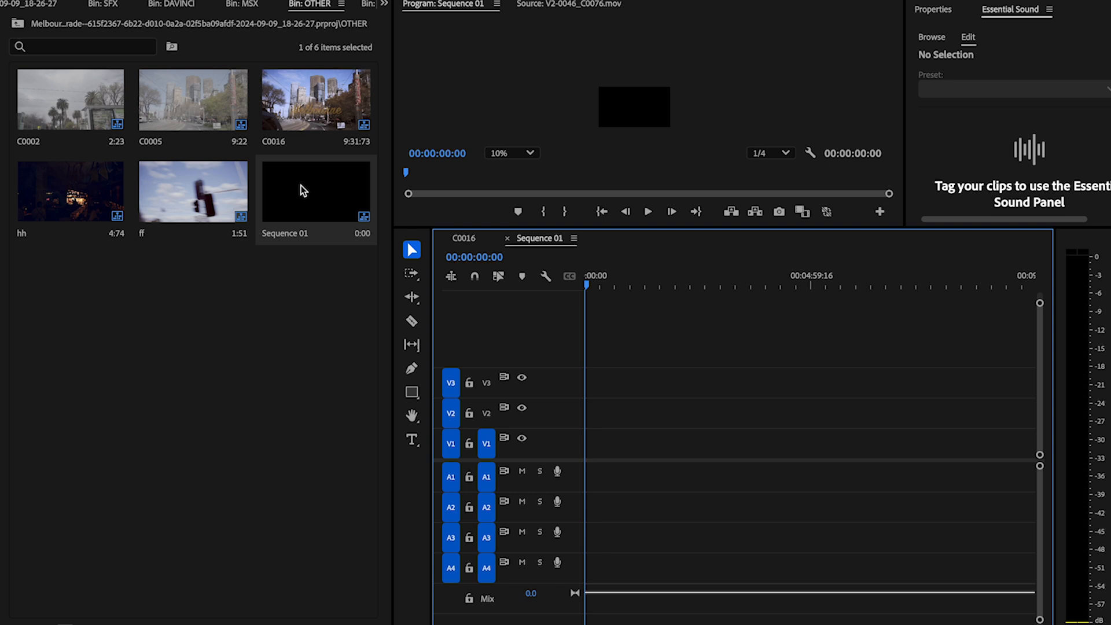
Step: Import the Fred again.. & Joy Anonym... MP4 file from the Downloads folder into the MSX bin
left_click(17, 25)
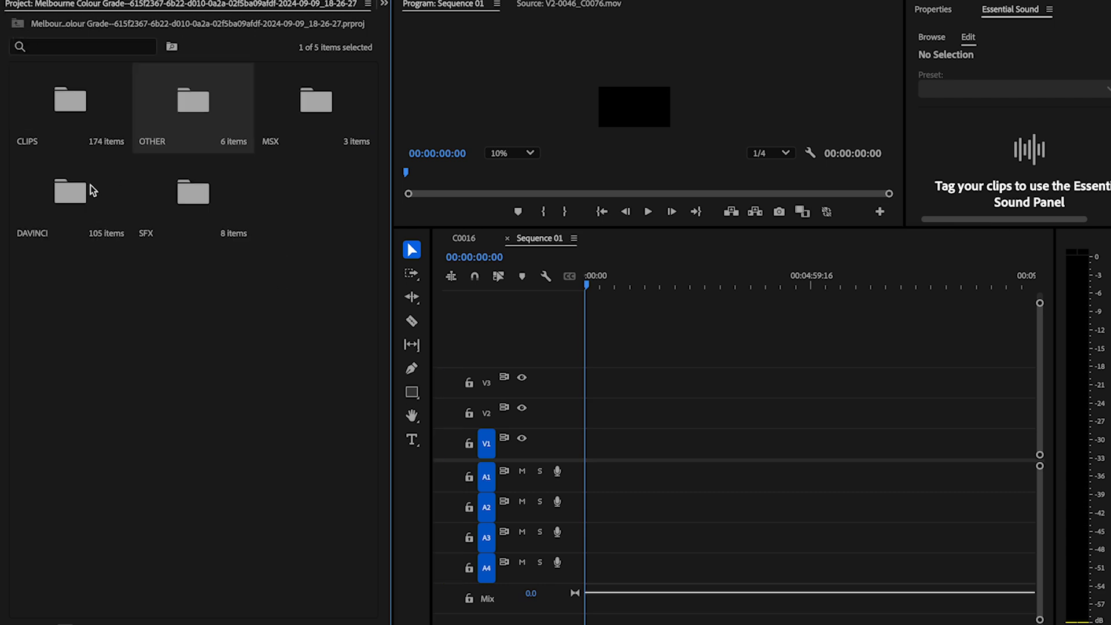
double_click(296, 116)
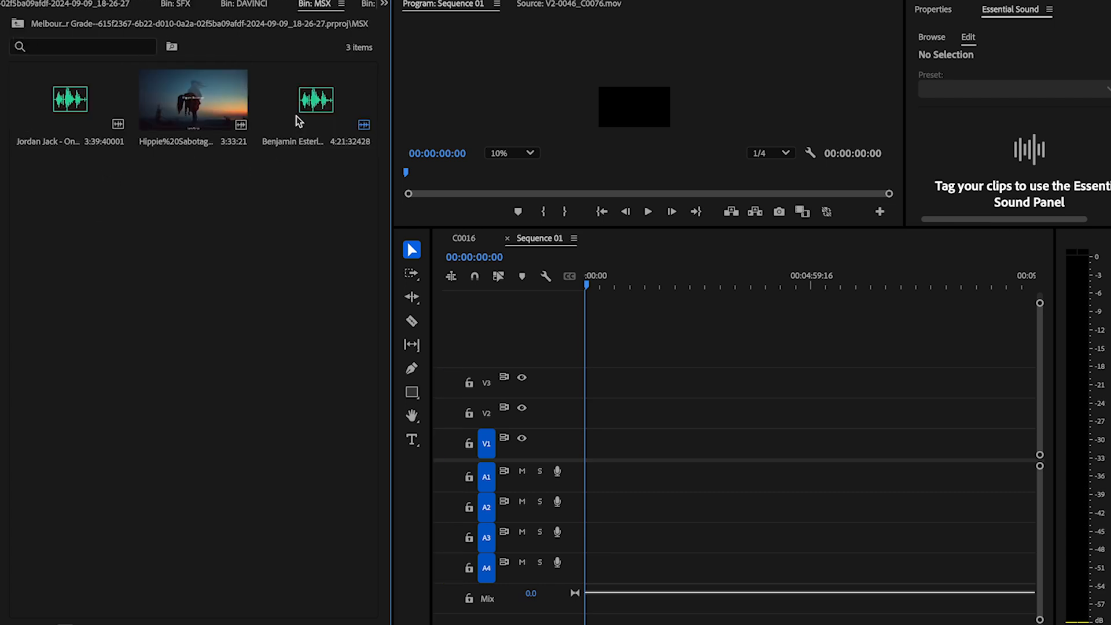
double_click(210, 222)
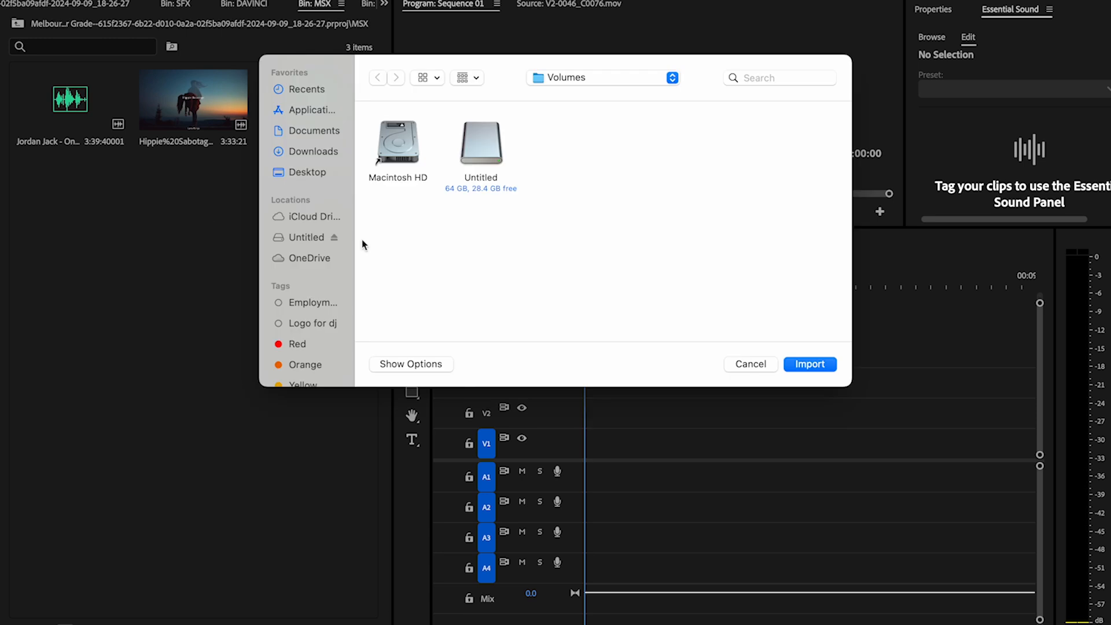
left_click(297, 153)
scroll(518, 254, "down", 4)
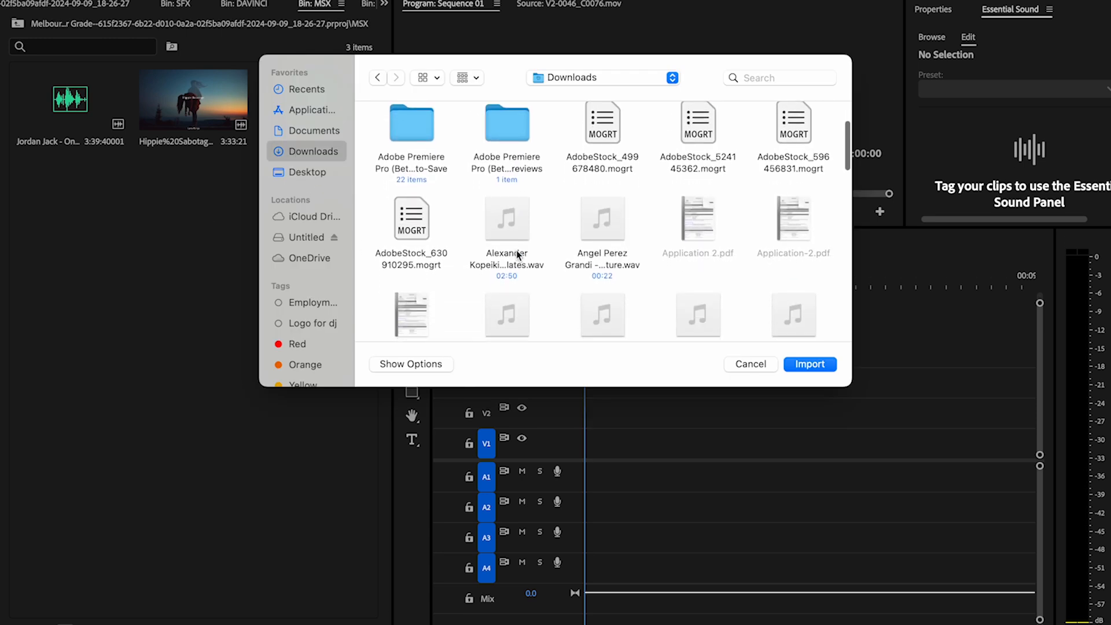
scroll(518, 255, "down", 5)
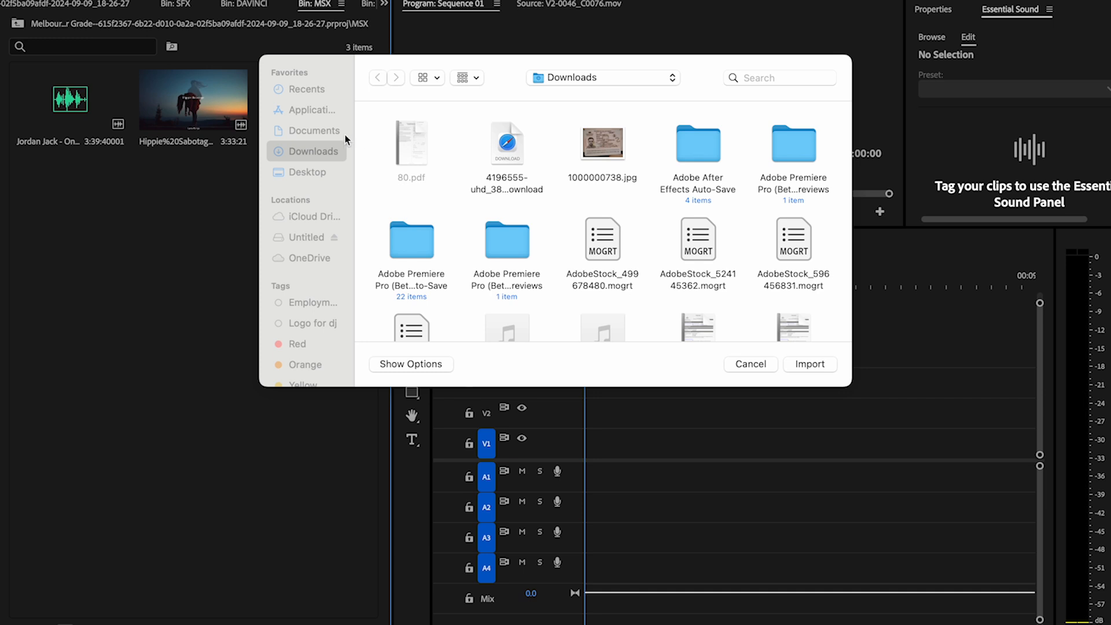
scroll(486, 209, "down", 3)
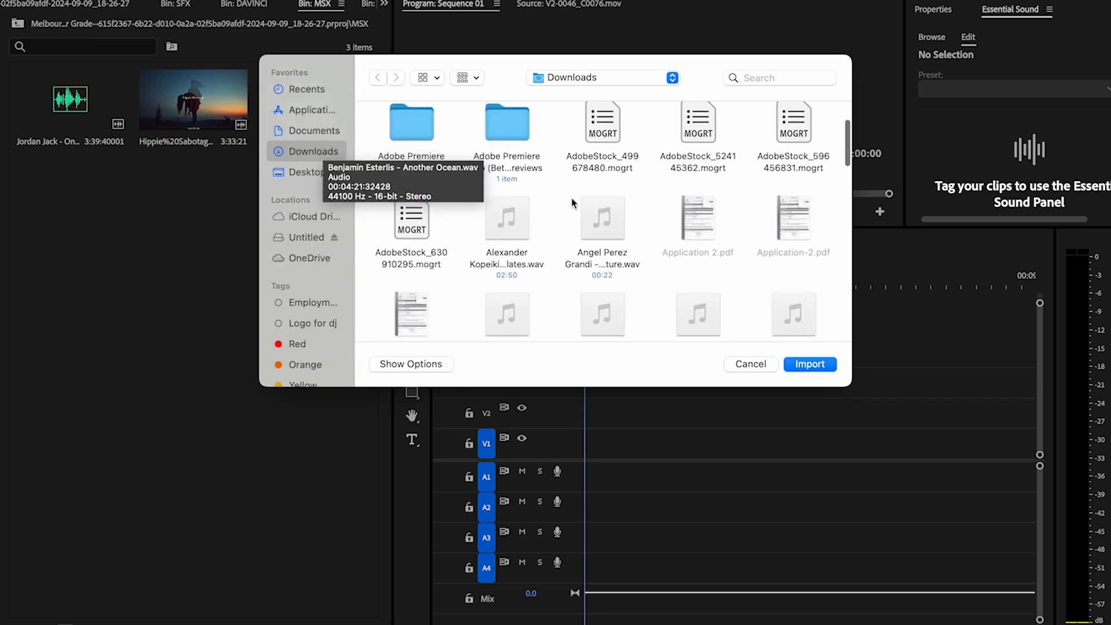
scroll(566, 200, "down", 8)
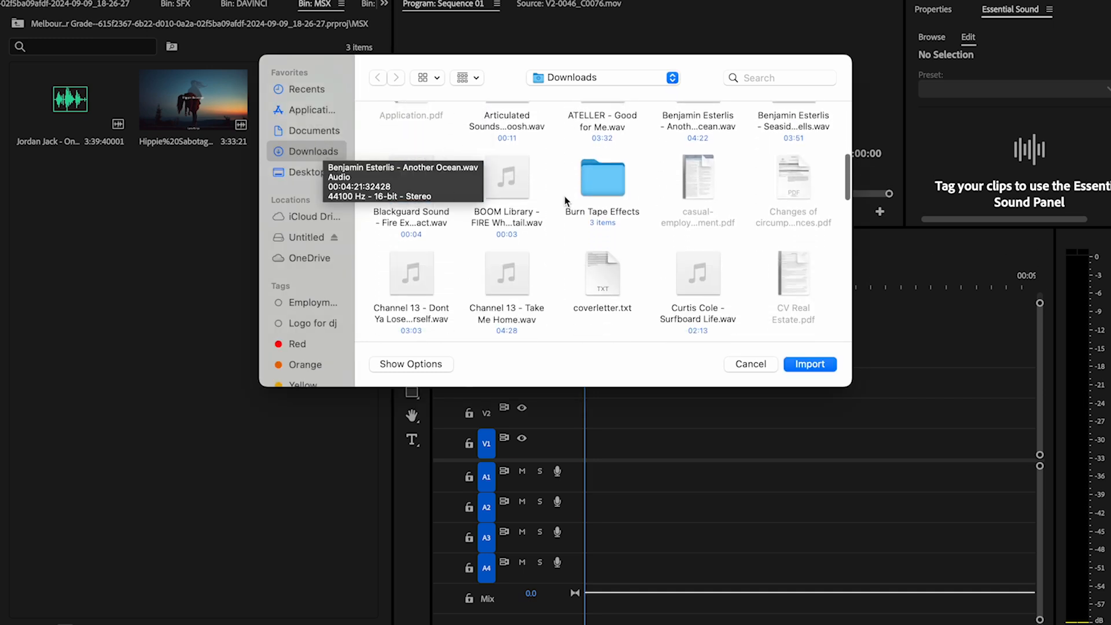
scroll(566, 200, "down", 2)
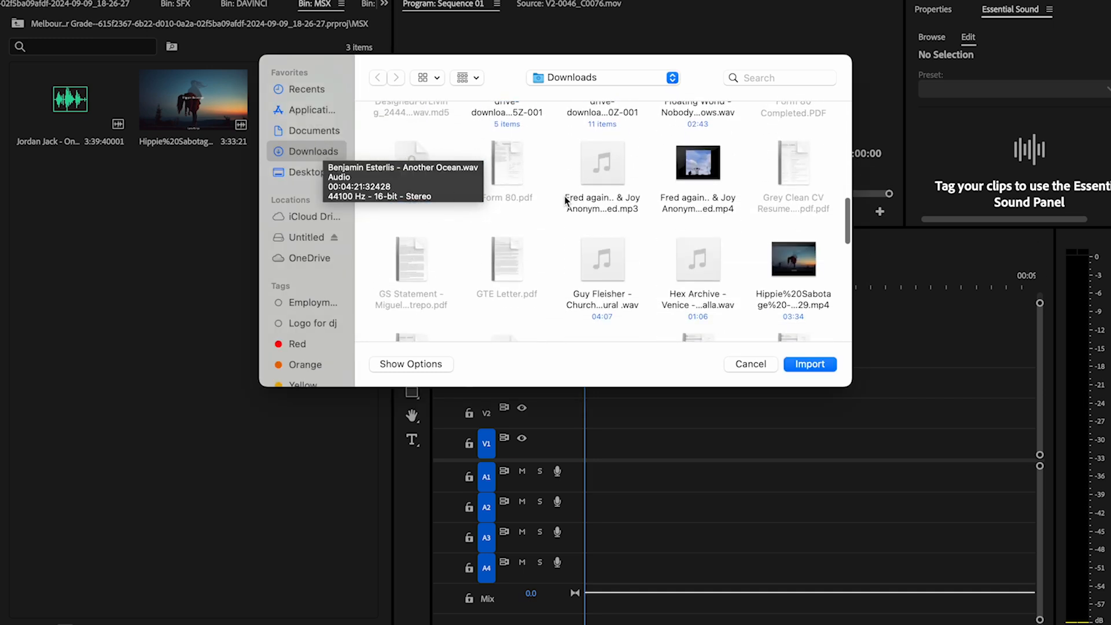
double_click(684, 184)
Step: Place the Fred again.. clip at the start of Sequence 01, keep the existing sequence settings, and delete its video part
left_click_drag(91, 192, 561, 499)
left_click_drag(104, 237, 571, 422)
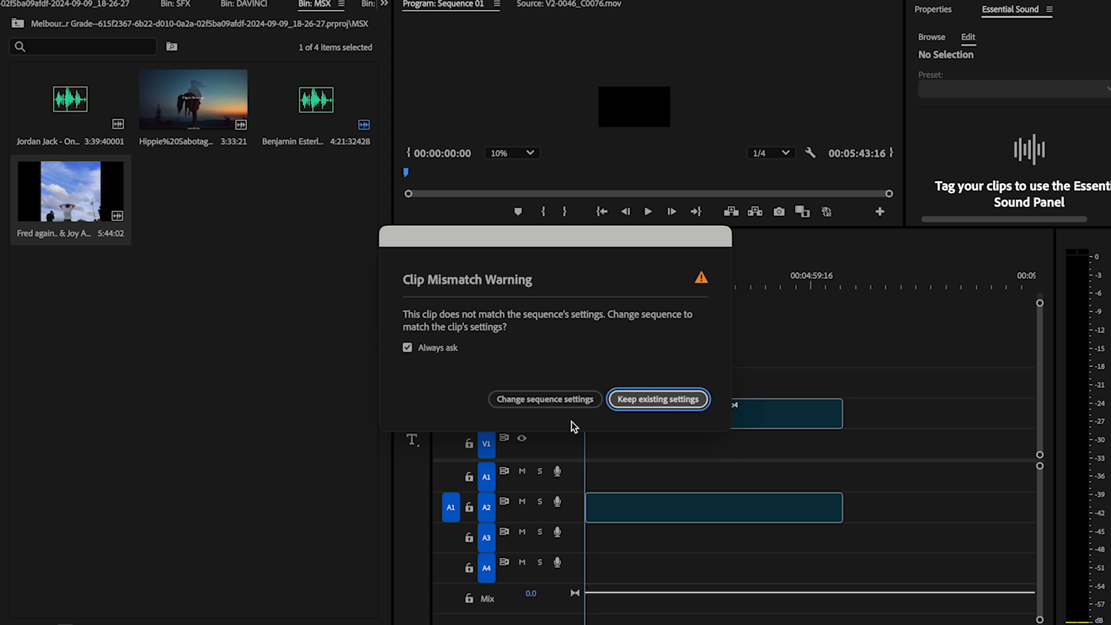
left_click(642, 406)
left_click(642, 407)
key("Delete")
Step: Play the music track in Sequence 01 from the start and adjust the computer's playback volume
key("space")
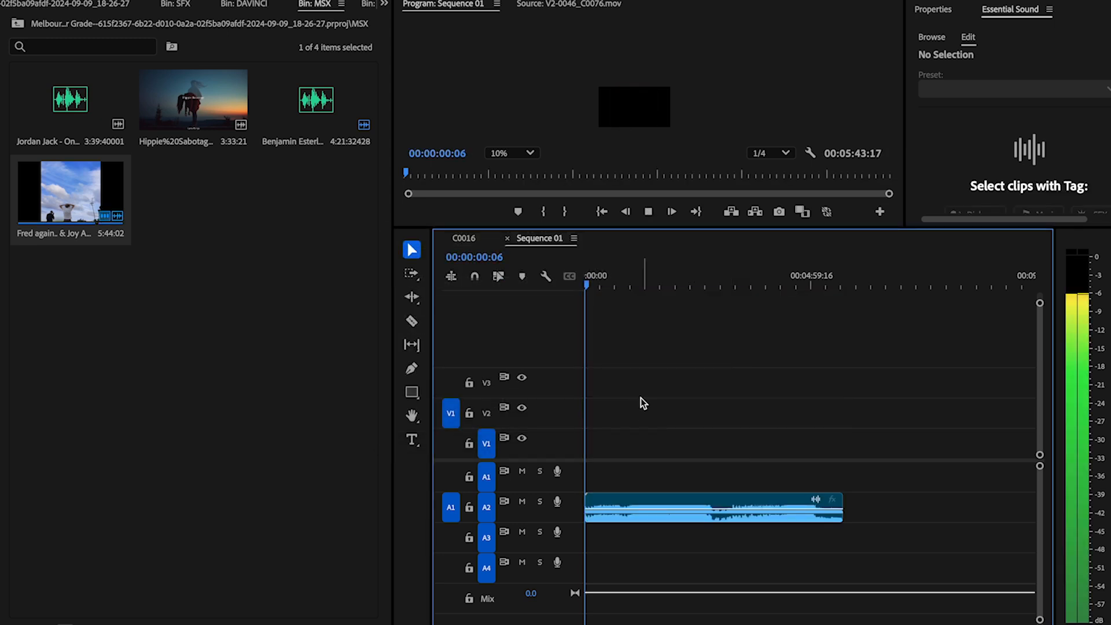
key("XF86AudioLowerVolume")
key("XF86AudioLowerVolume")
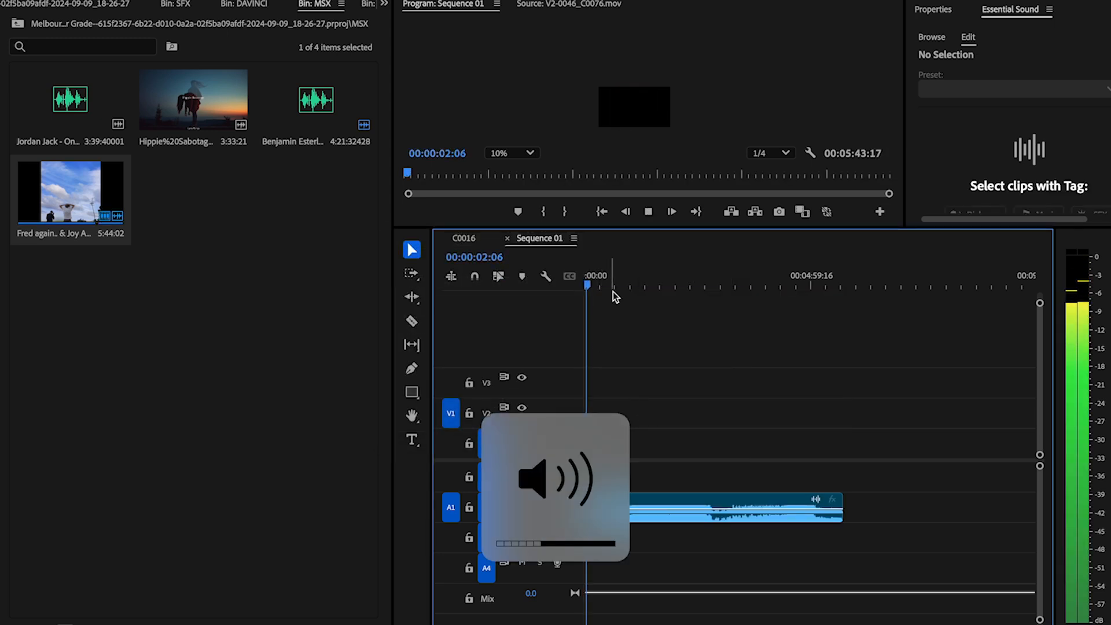
key("XF86AudioRaiseVolume")
key("XF86AudioRaiseVolume")
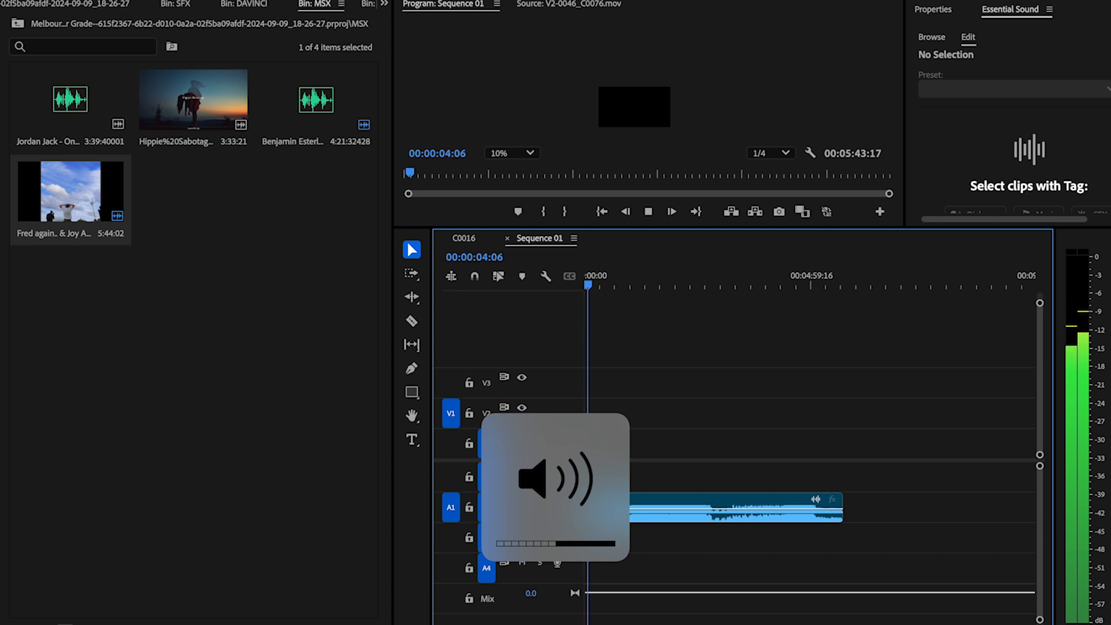
mouse_move(179, 624)
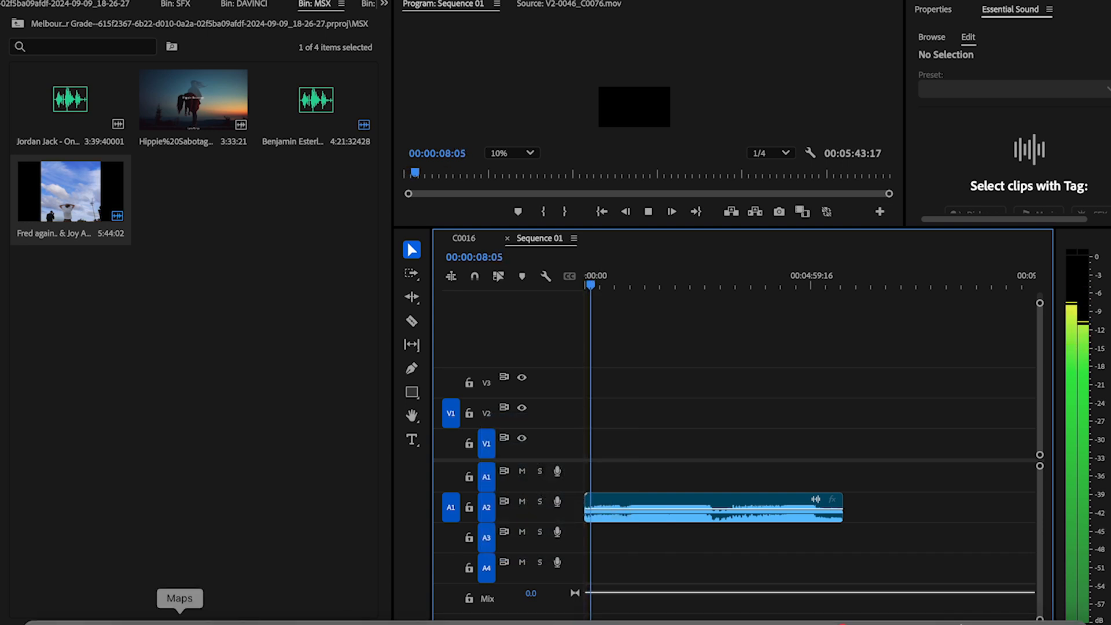
key("XF86AudioLowerVolume")
key("XF86AudioLowerVolume")
key("XF86AudioLowerVolume")
key("XF86AudioLowerVolume")
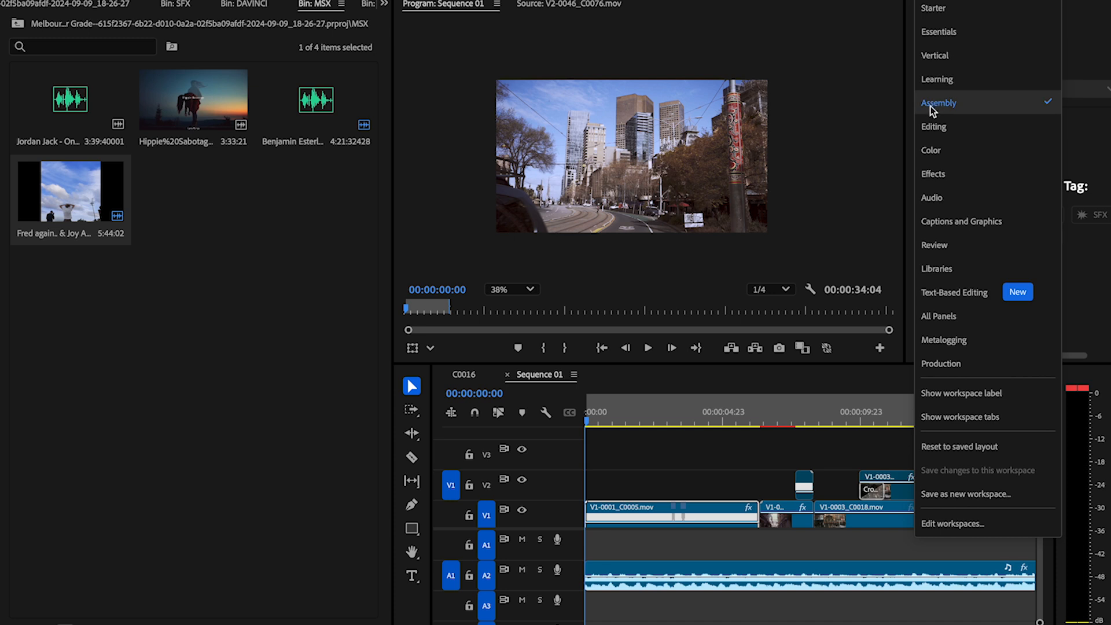
Step: Switch to the Editing workspace and enlarge the preview monitors above the timeline
left_click(931, 132)
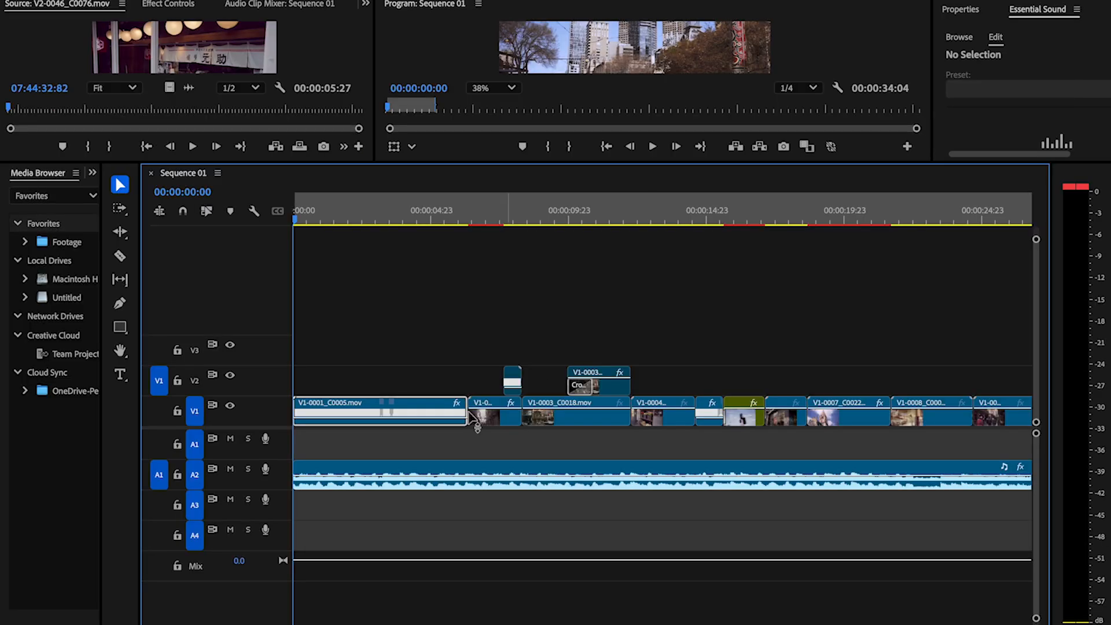
key("minus")
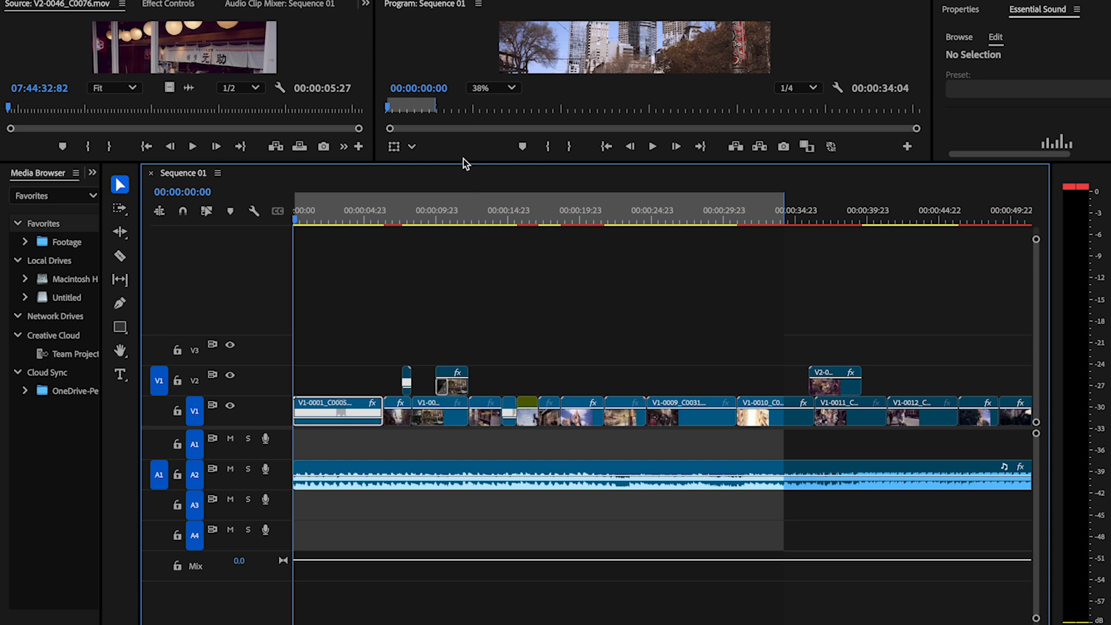
left_click_drag(460, 162, 461, 340)
key("minus")
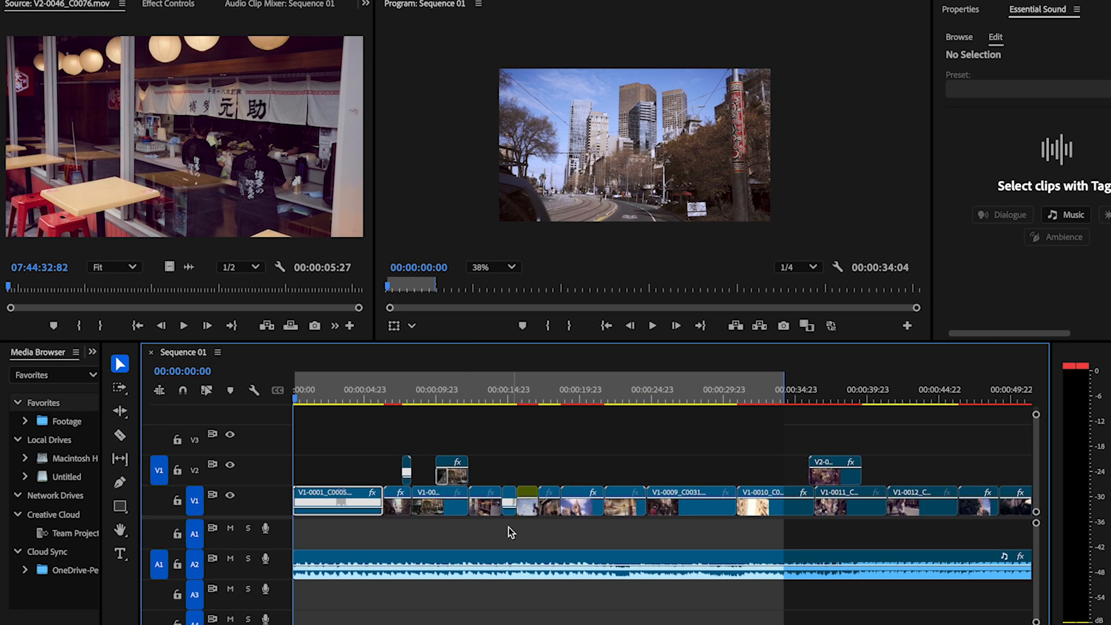
Step: Play Sequence 01 around 00:00:34 to find where the music should end, and stop at 00:00:35:10
left_click(532, 391)
key("space")
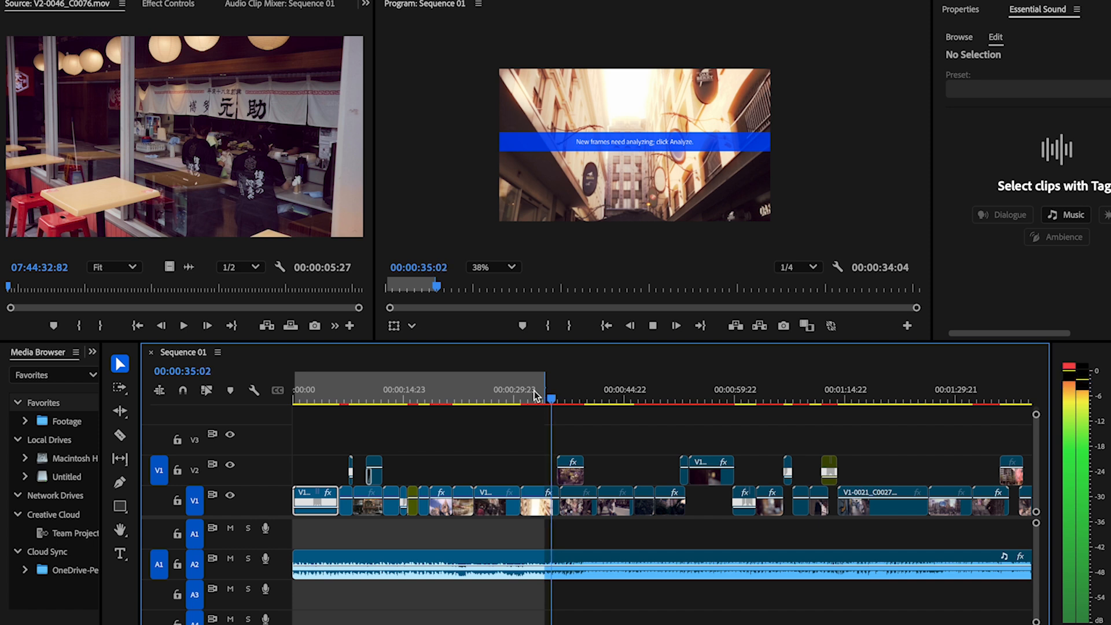
left_click(478, 398)
key("space")
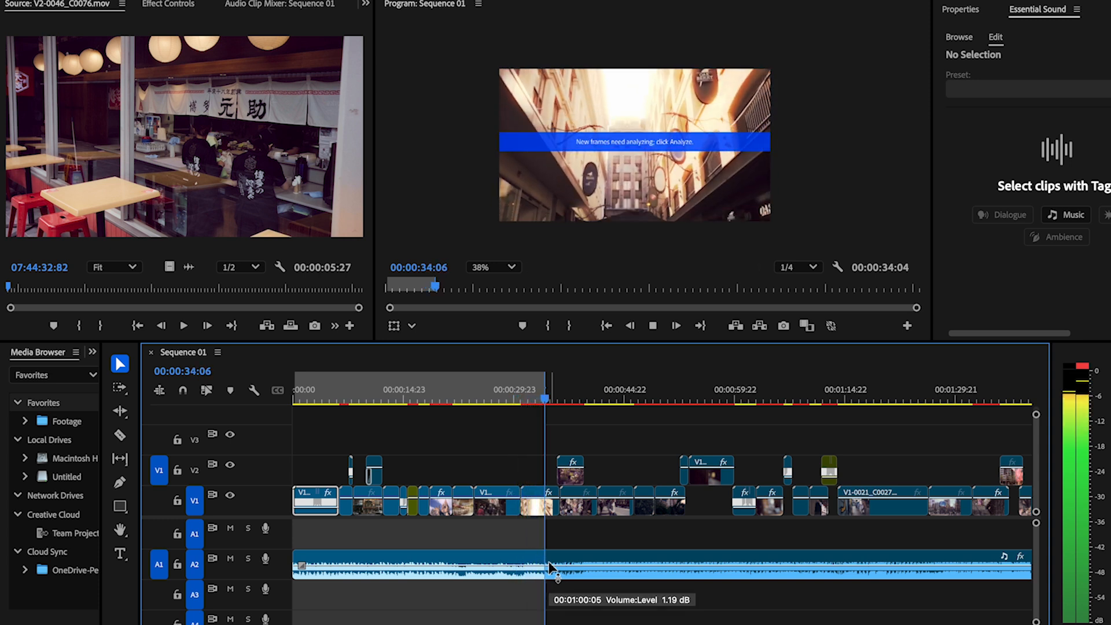
key("space")
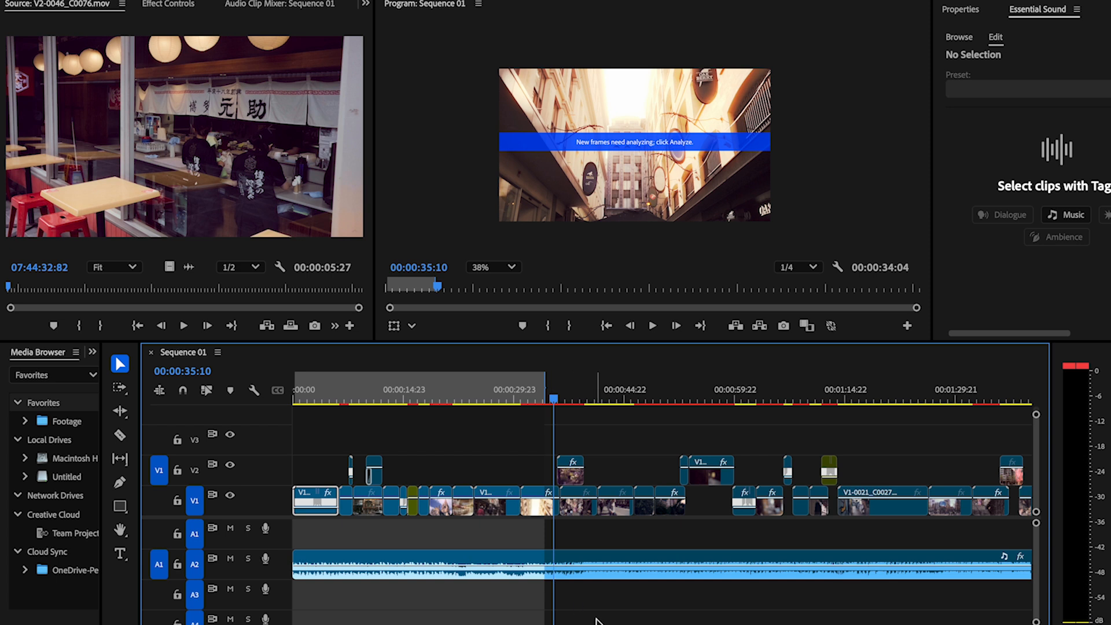
Step: Cut the music clip at 00:00:35:10 and delete everything after the cut
key("backslash")
key("v")
left_click(552, 571)
key("Delete")
Step: Move the city crossing clip at 00:01:27:19 to the start of Video 2 above the music, and adjust the clip placement there
left_click_drag(698, 389, 568, 403)
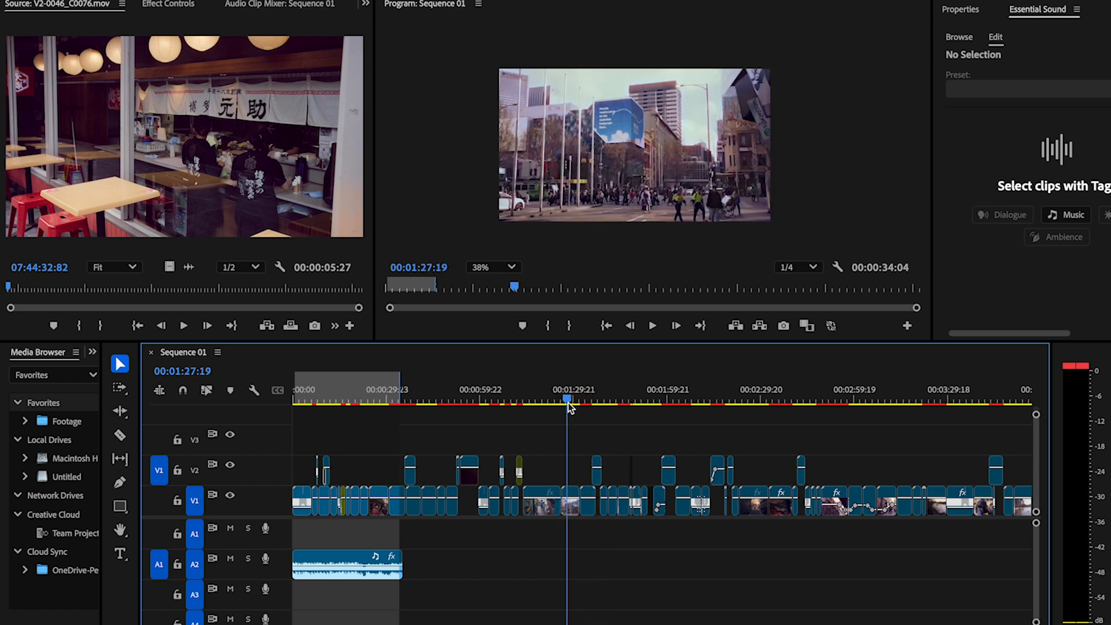
left_click_drag(568, 508, 289, 464)
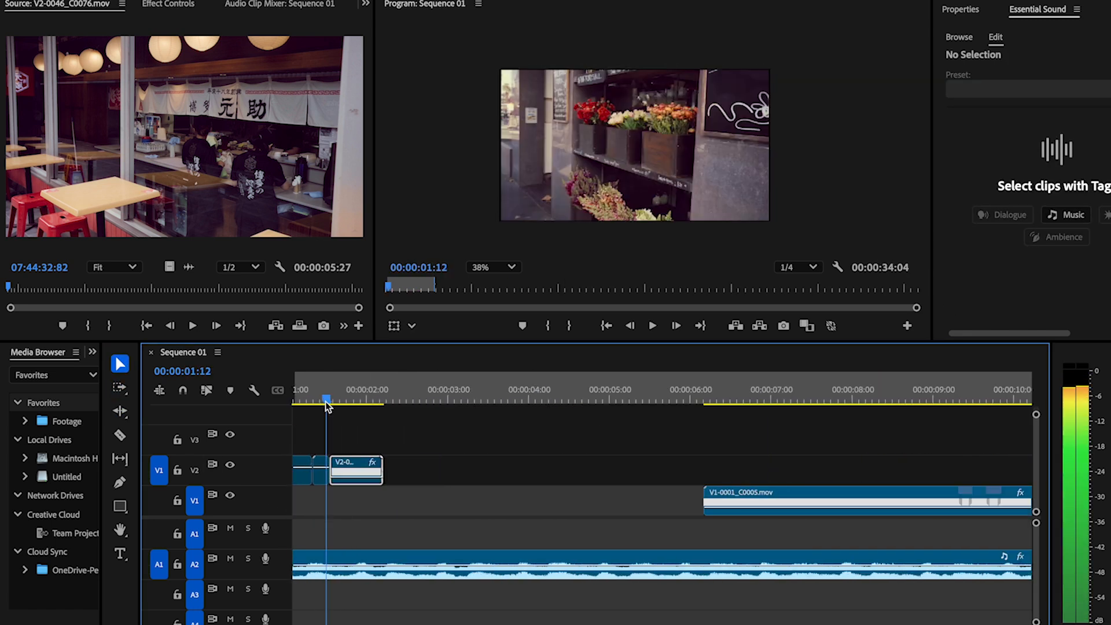
left_click_drag(379, 471, 353, 469)
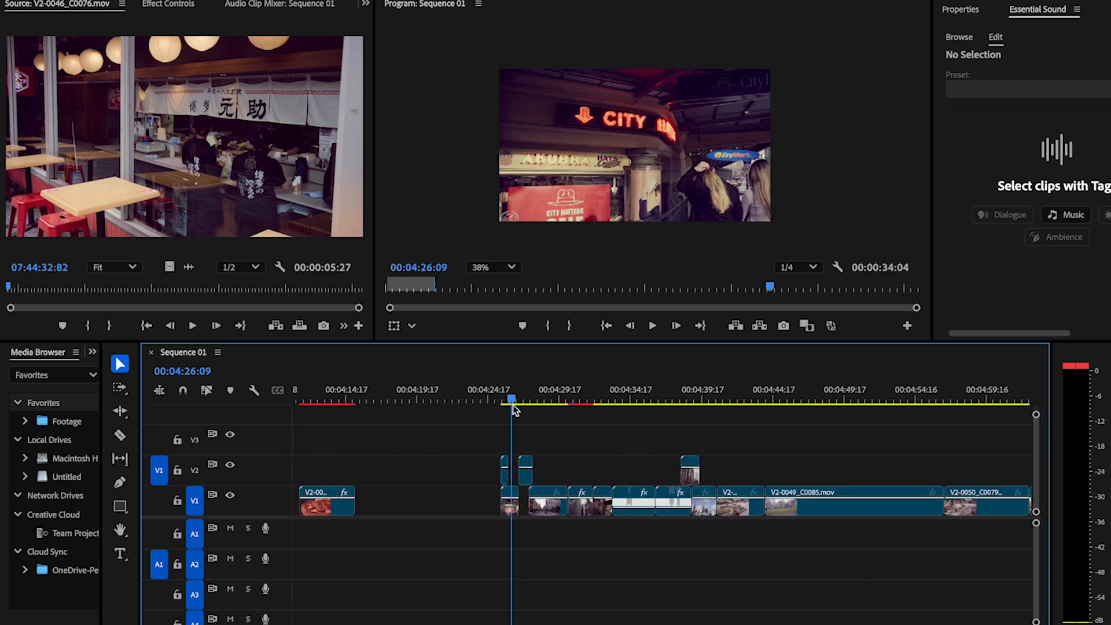
Step: Gather more selected city clips on Video 2 above the music, arranging them back to back for the opening montage
left_click_drag(508, 402, 460, 407)
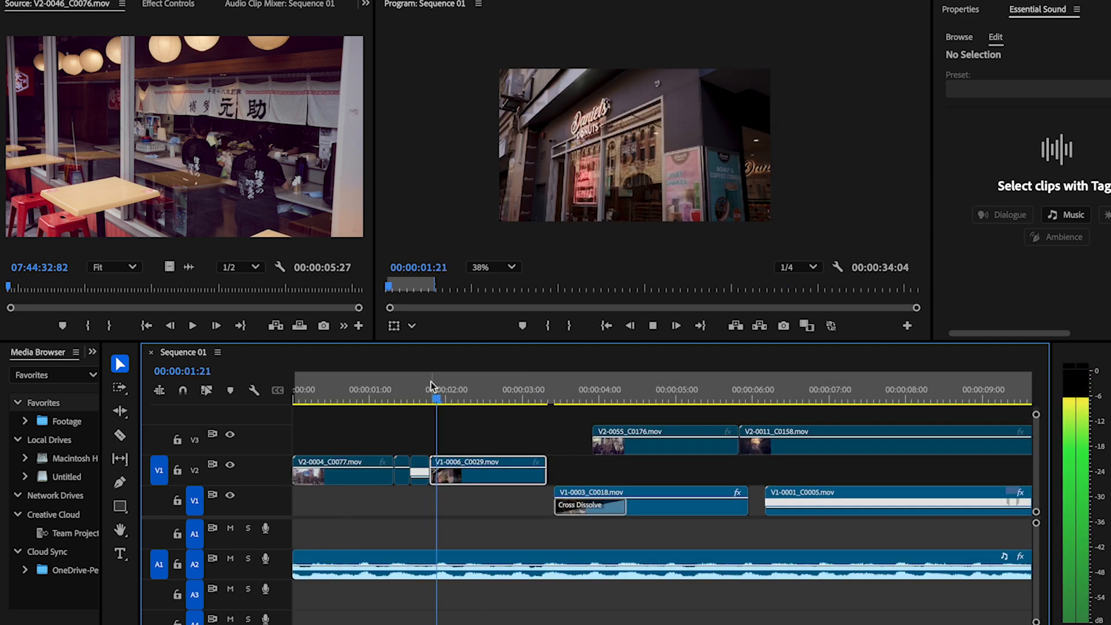
left_click_drag(764, 443, 490, 470)
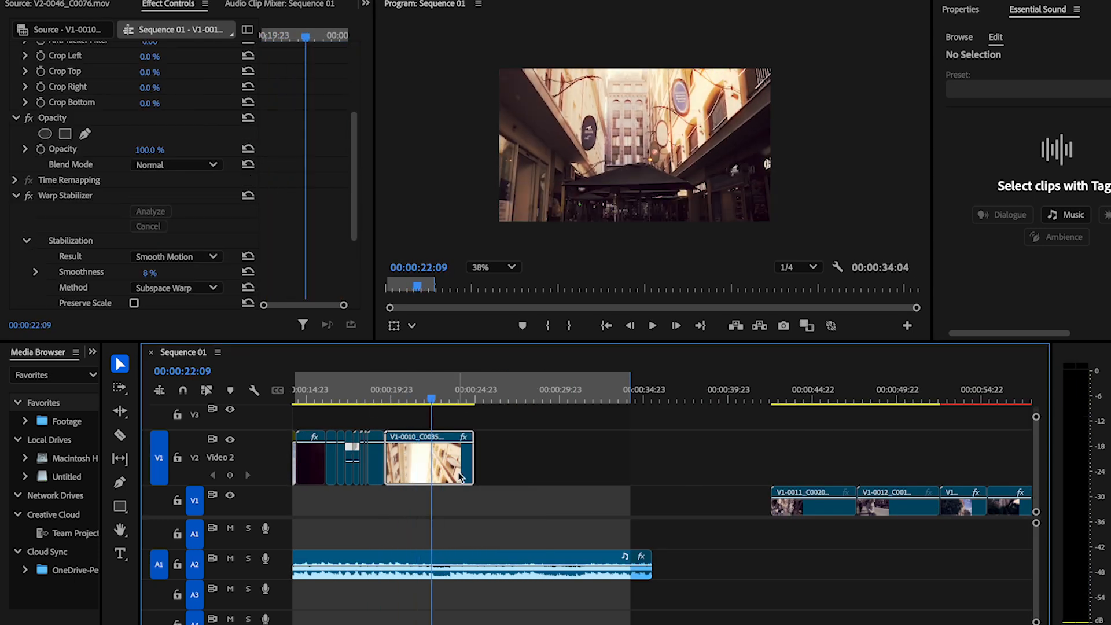
left_click_drag(472, 463, 449, 464)
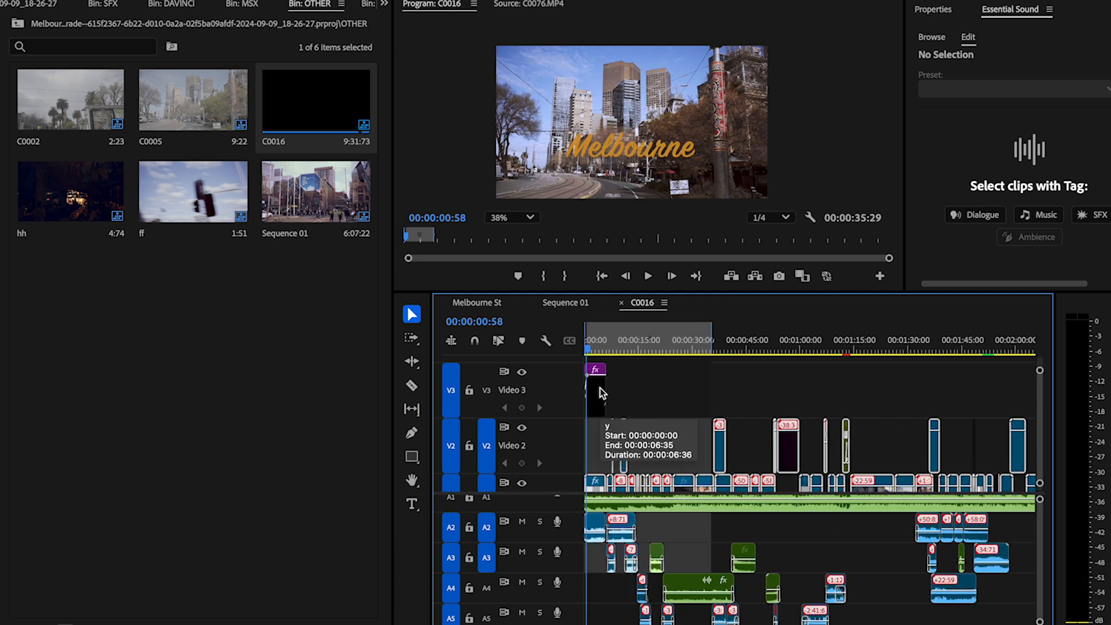
Step: Open the effect settings for the Melbourne title graphic at the start of sequence C0016
right_click(598, 395)
left_click(385, 4)
left_click(352, 392)
left_click(385, 5)
left_click(414, 218)
scroll(214, 370, "down", 2)
Step: Shift the Melbourne title slightly up and to the left in the frame, and look through its text, shadow and transform properties
left_click(607, 149)
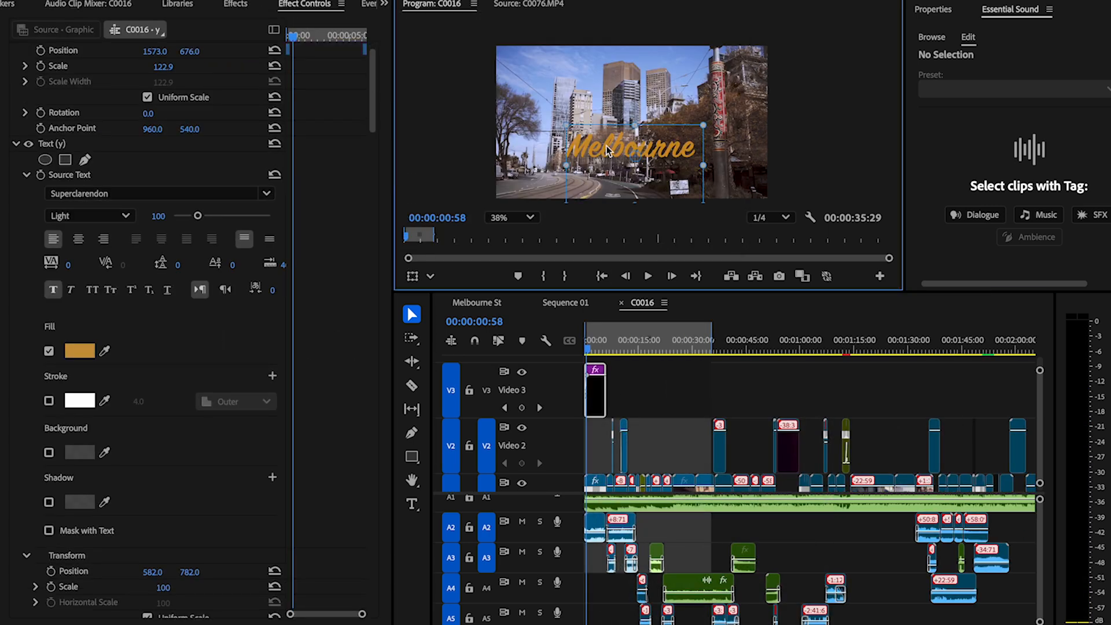
left_click_drag(619, 144, 604, 151)
scroll(140, 298, "down", 20)
scroll(85, 236, "up", 6)
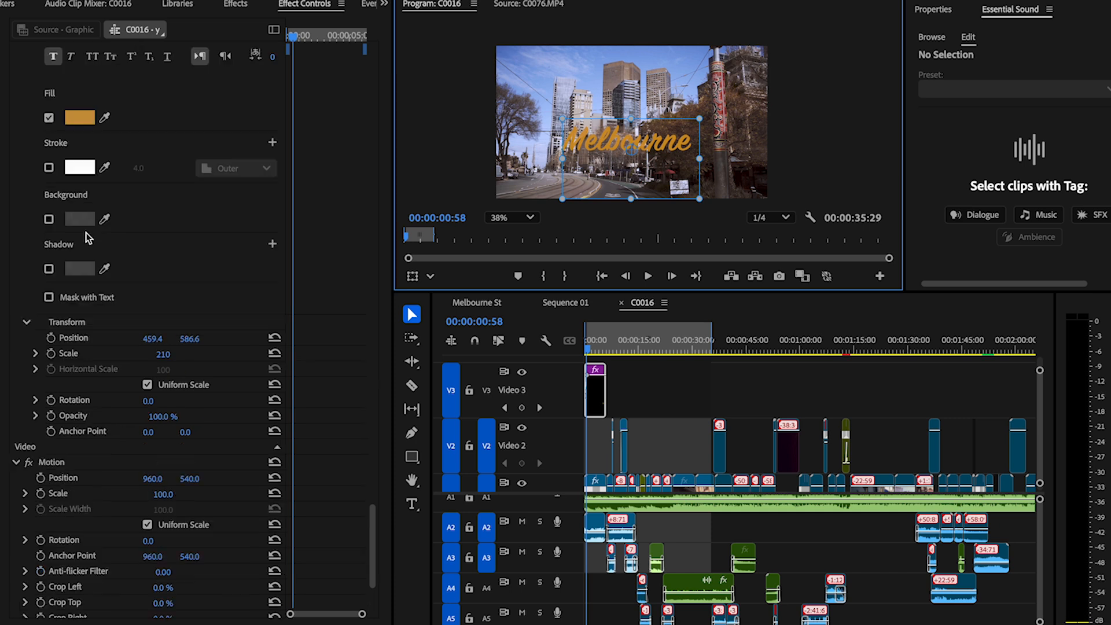
scroll(75, 243, "up", 10)
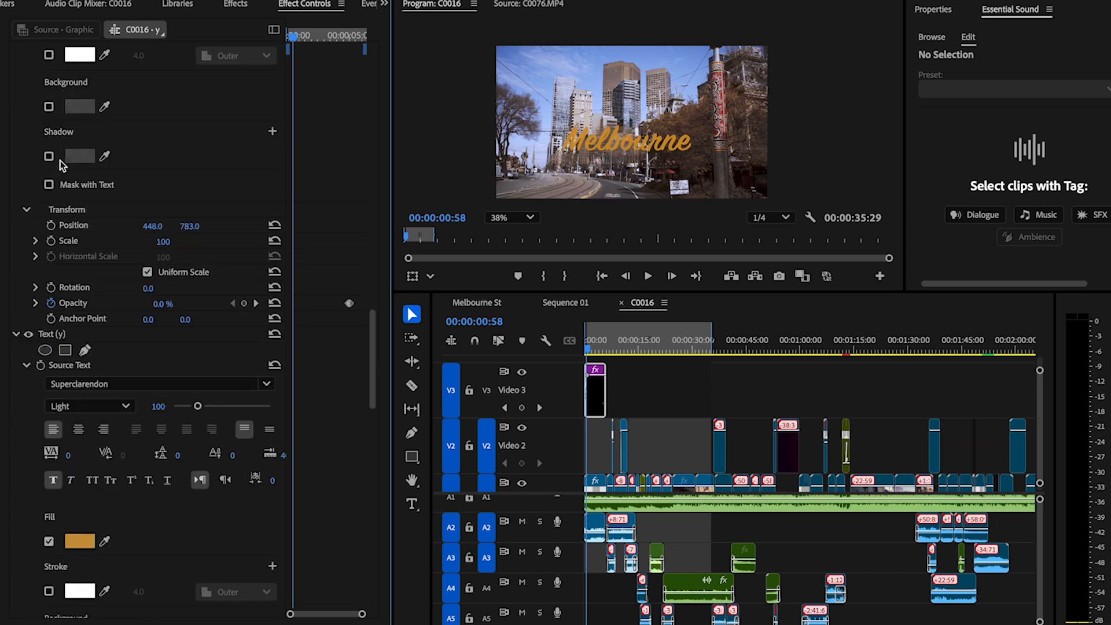
scroll(63, 343, "up", 15)
scroll(67, 263, "up", 18)
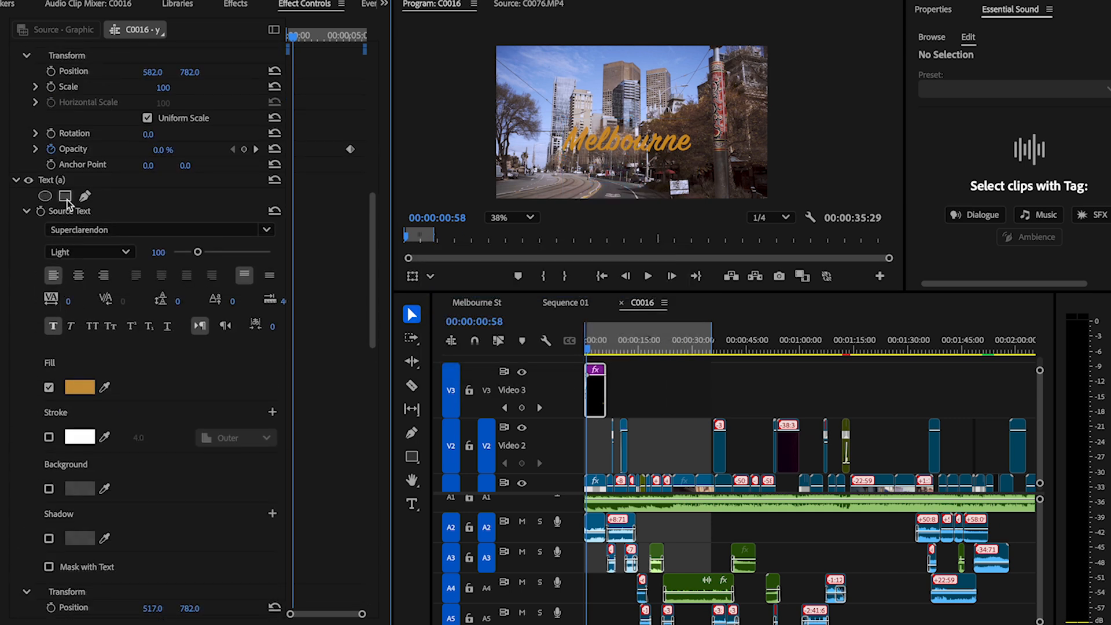
scroll(63, 179, "down", 15)
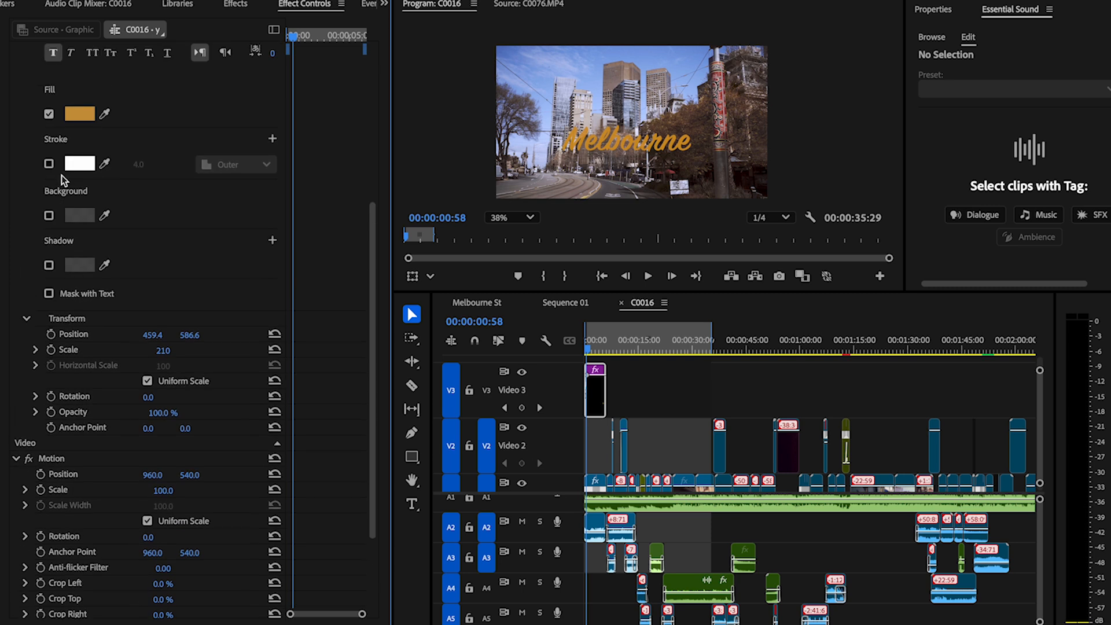
Step: In Sequence 01, trim the Melbourne title to end with the first clip on Video 2, and play back the opening
left_click_drag(596, 395, 732, 398)
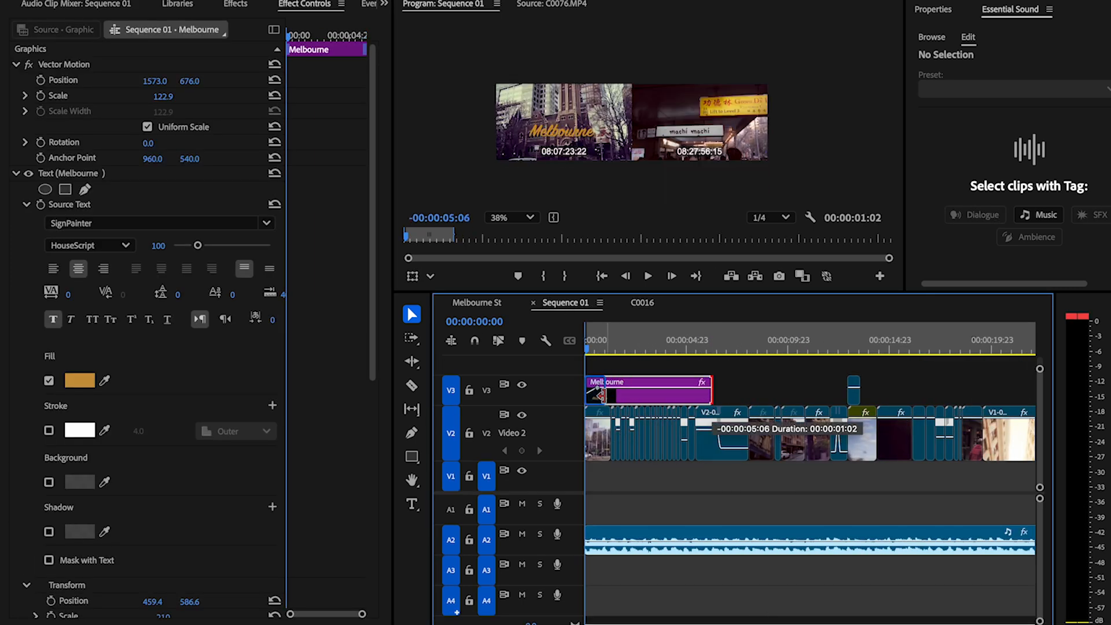
scroll(593, 425, "up", 2)
key("space")
left_click_drag(730, 387, 609, 387)
key("space")
left_click_drag(610, 342, 501, 341)
key("space")
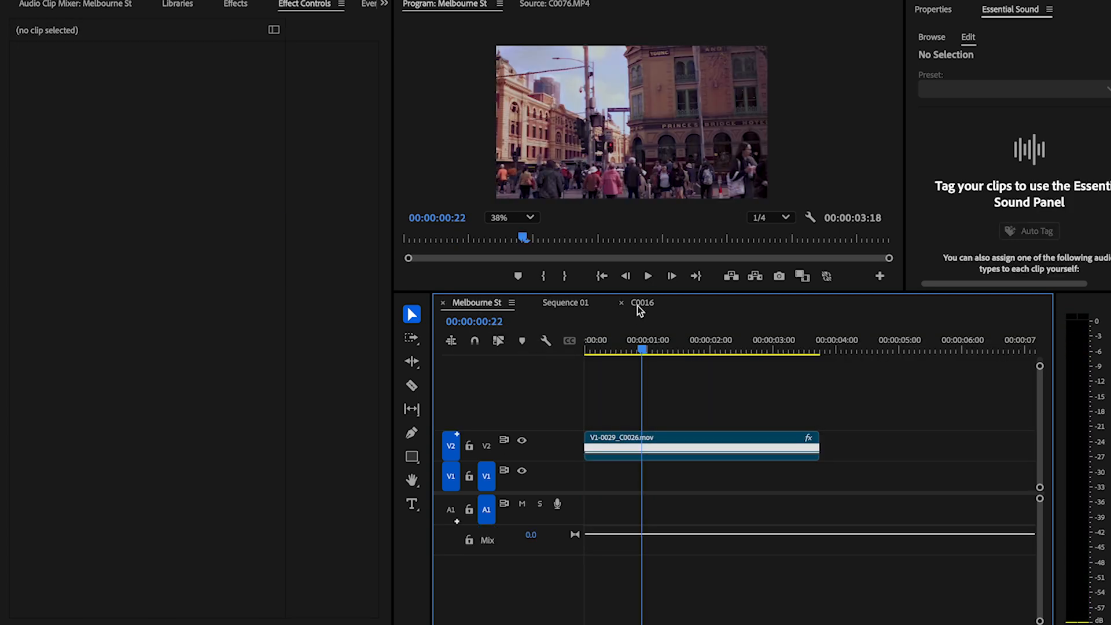
Step: Play parts of sequence C0016 and examine how the sound effects are layered beneath the video clips
left_click(636, 305)
key("equal")
key("equal")
key("space")
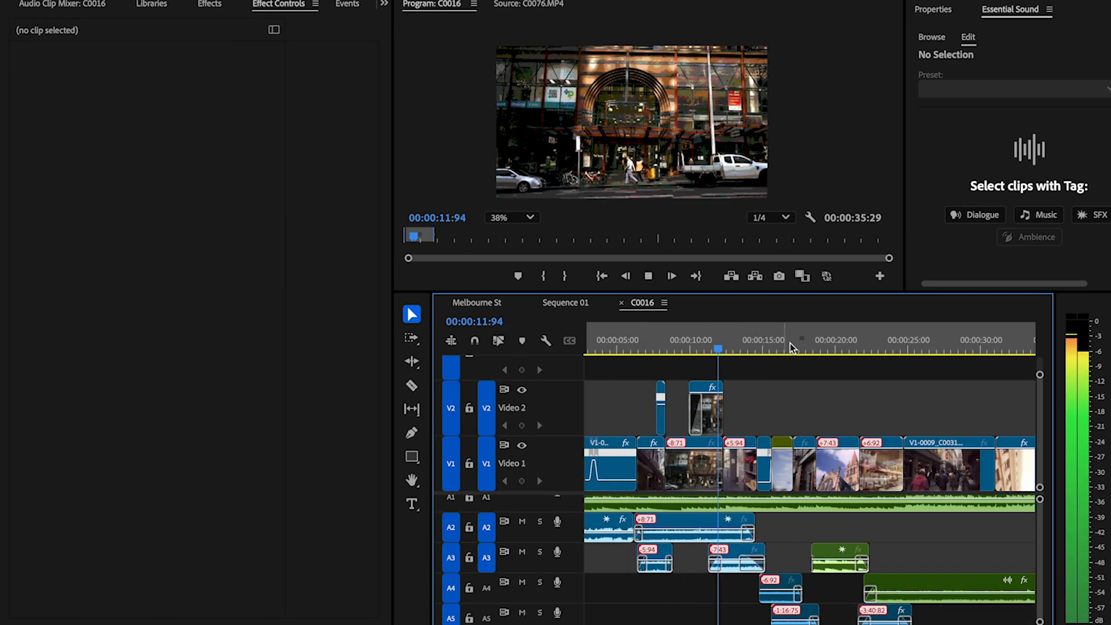
key("minus")
key("minus")
scroll(808, 526, "down", 1)
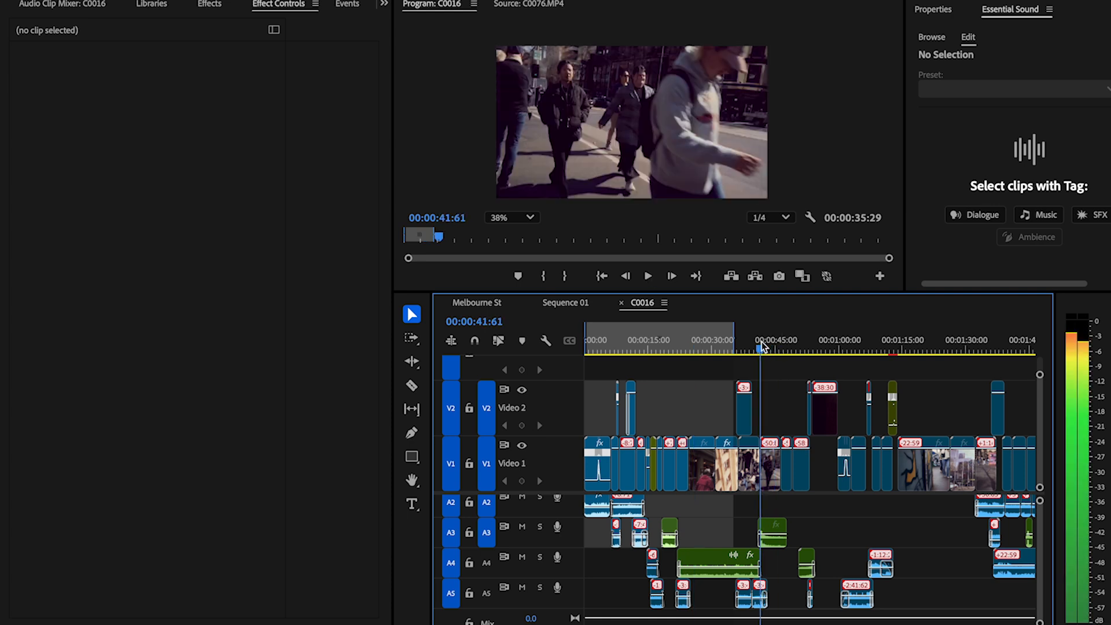
key("space")
key("XF86AudioLowerVolume")
left_click(814, 346)
scroll(911, 457, "right", 1)
scroll(911, 457, "right", 2)
left_click(939, 350)
key("space")
key("space")
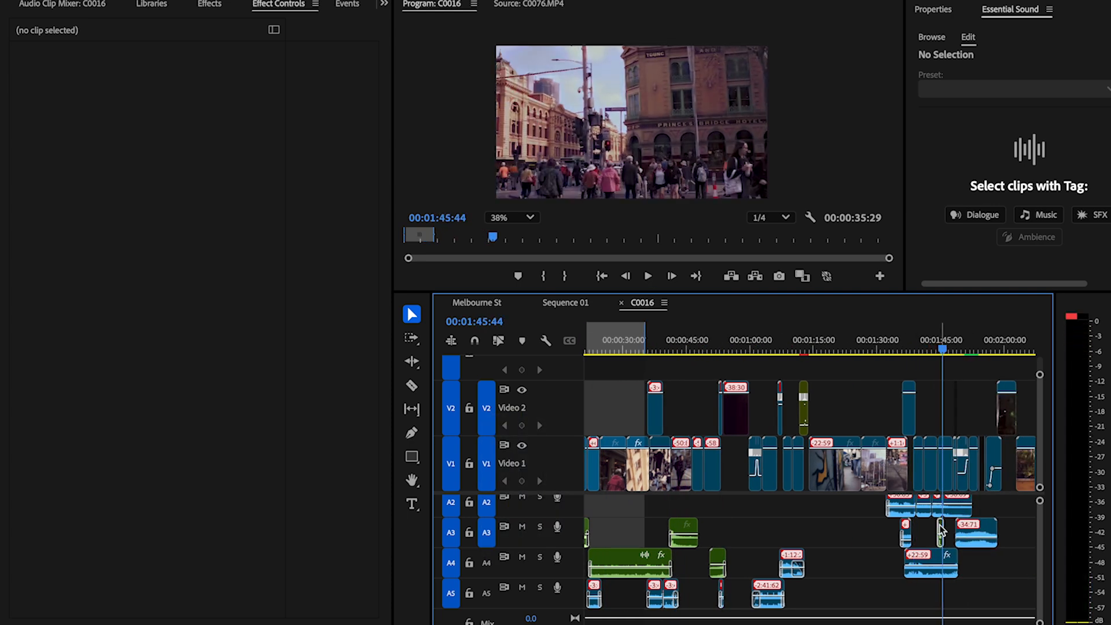
Step: Inspect the Ni Sound transition effect on Audio 3 near 00:01:45:44 and survey the remaining part of sequence C0016
key("equal")
key("equal")
left_click(936, 531)
key("minus")
scroll(937, 534, "right", 5)
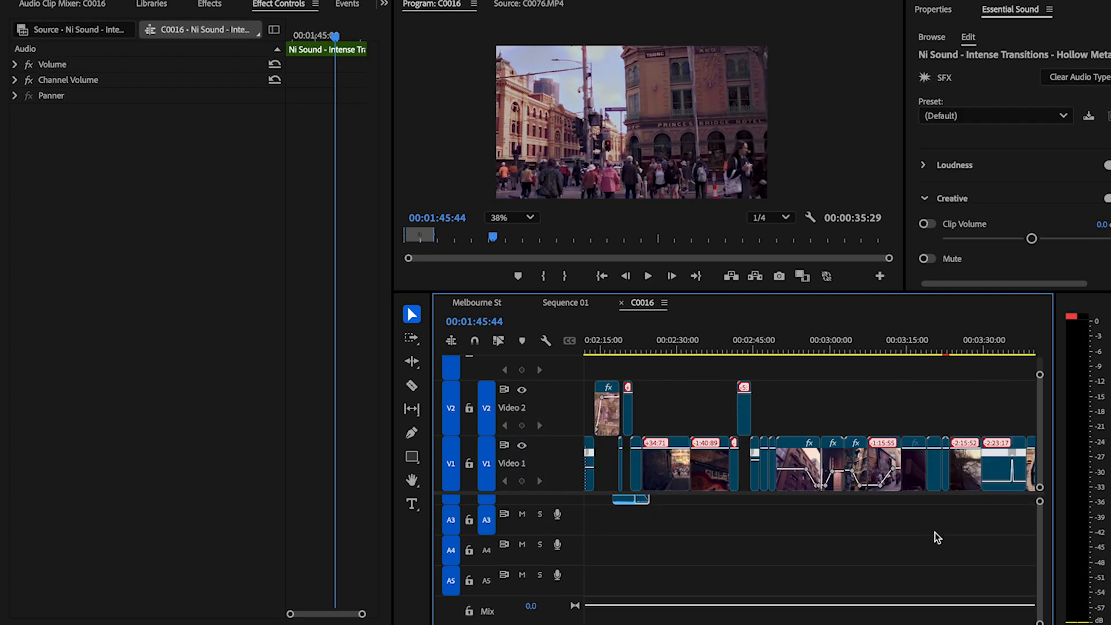
key("minus")
key("minus")
scroll(932, 541, "right", 3)
scroll(905, 542, "left", 3)
Step: Return to Sequence 01, open the SFX bin and preview the church bells ambience sound at a lower volume
left_click(478, 302)
left_click(556, 303)
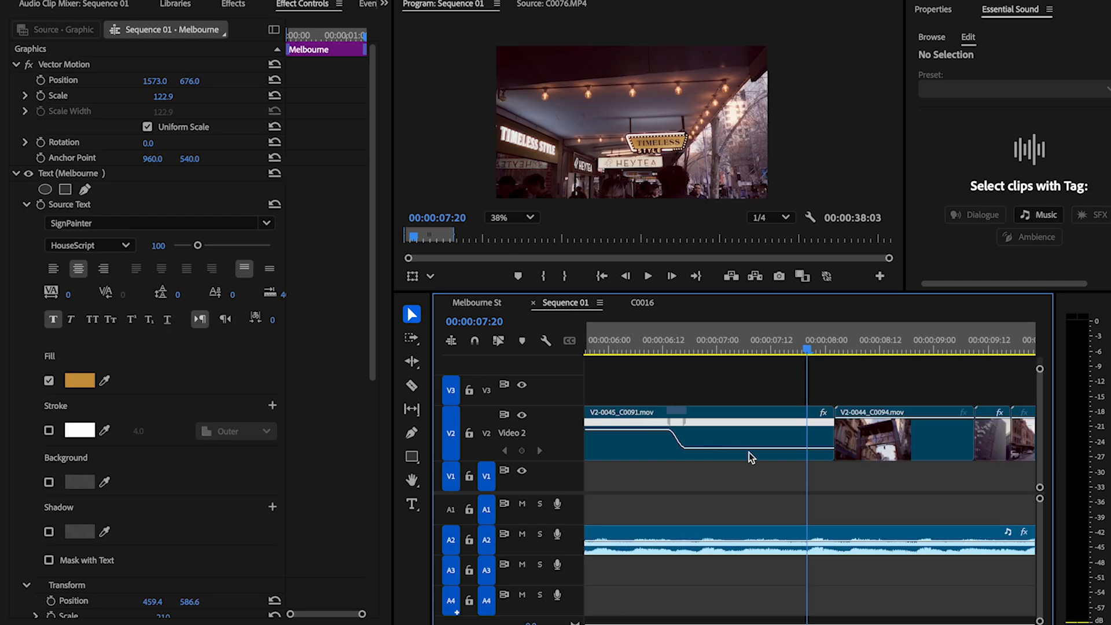
key("minus")
key("minus")
scroll(198, 9, "up", 5)
double_click(195, 196)
double_click(70, 100)
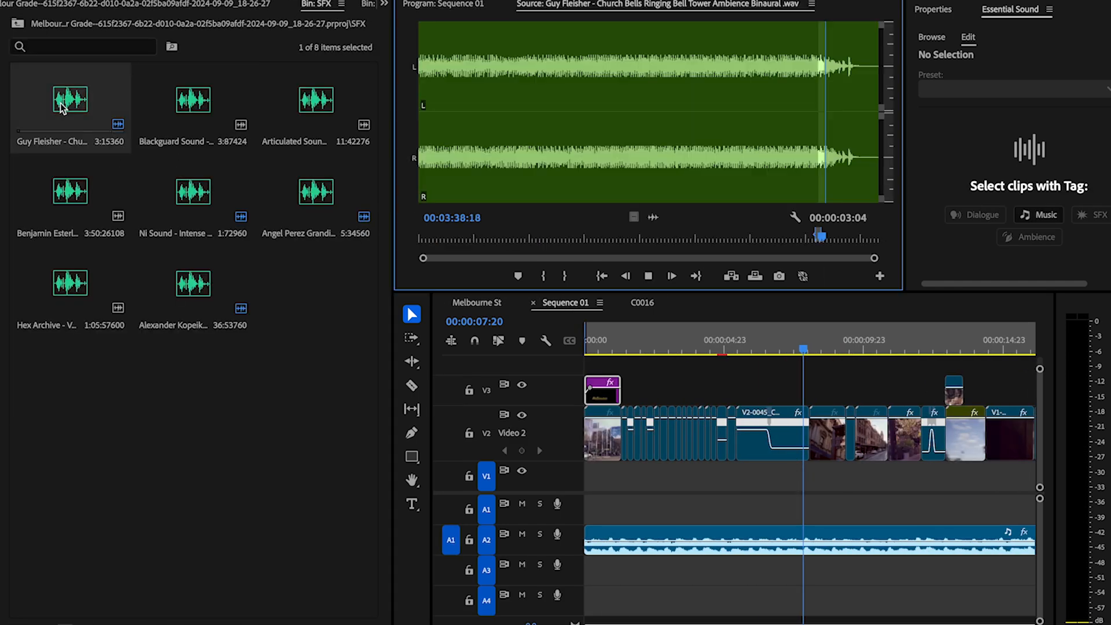
key("XF86AudioLowerVolume")
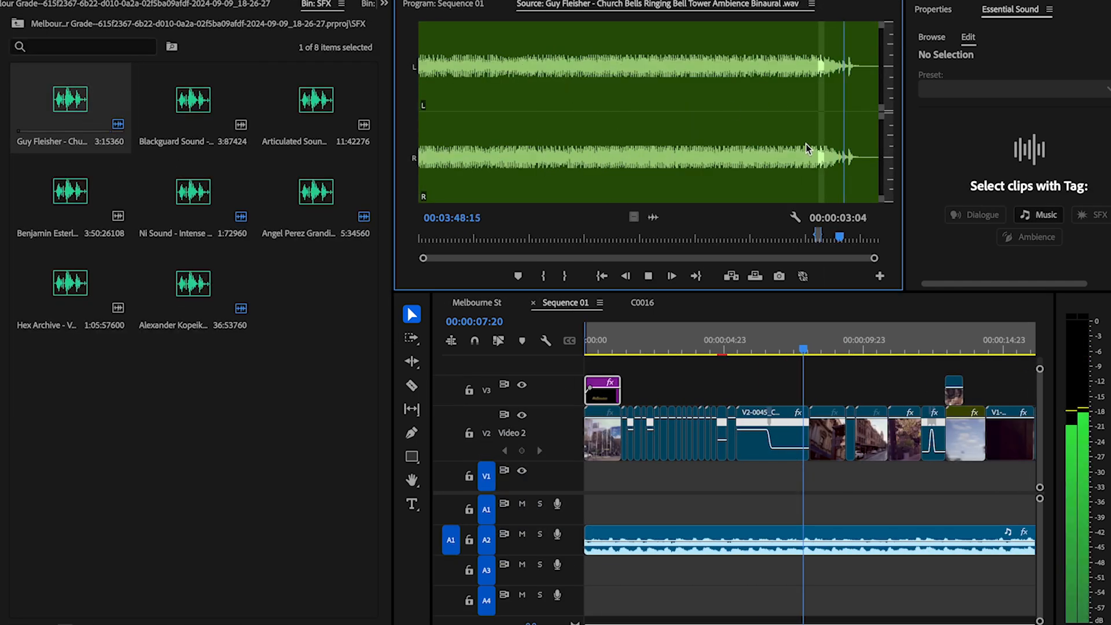
key("XF86AudioLowerVolume")
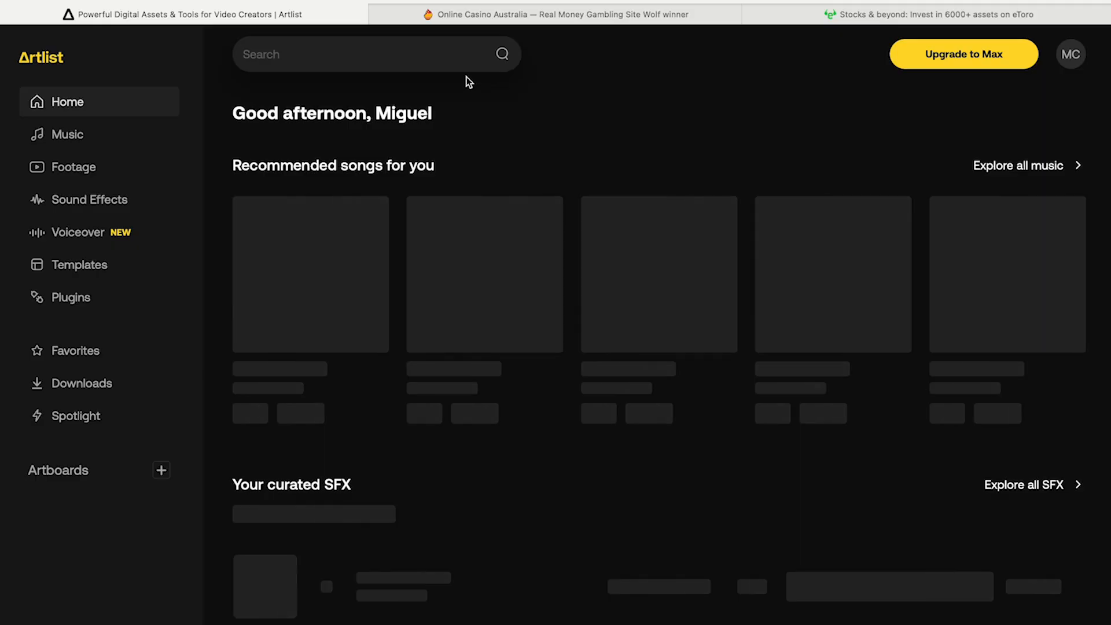
Step: Search Artlist's sound effects catalogue for "reverse"
left_click(439, 57)
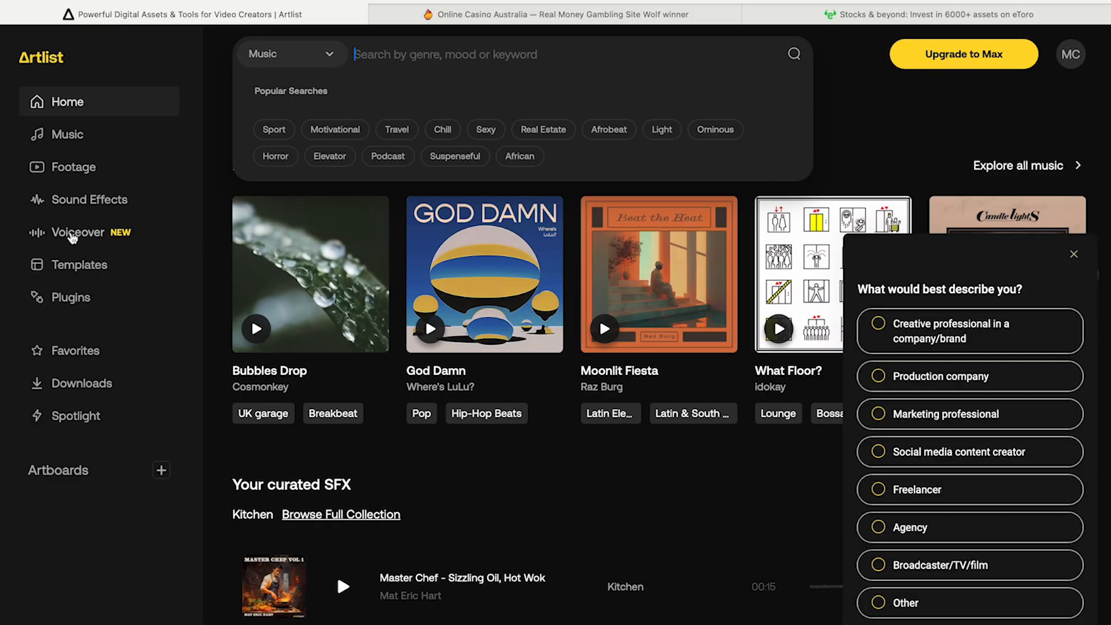
left_click(72, 202)
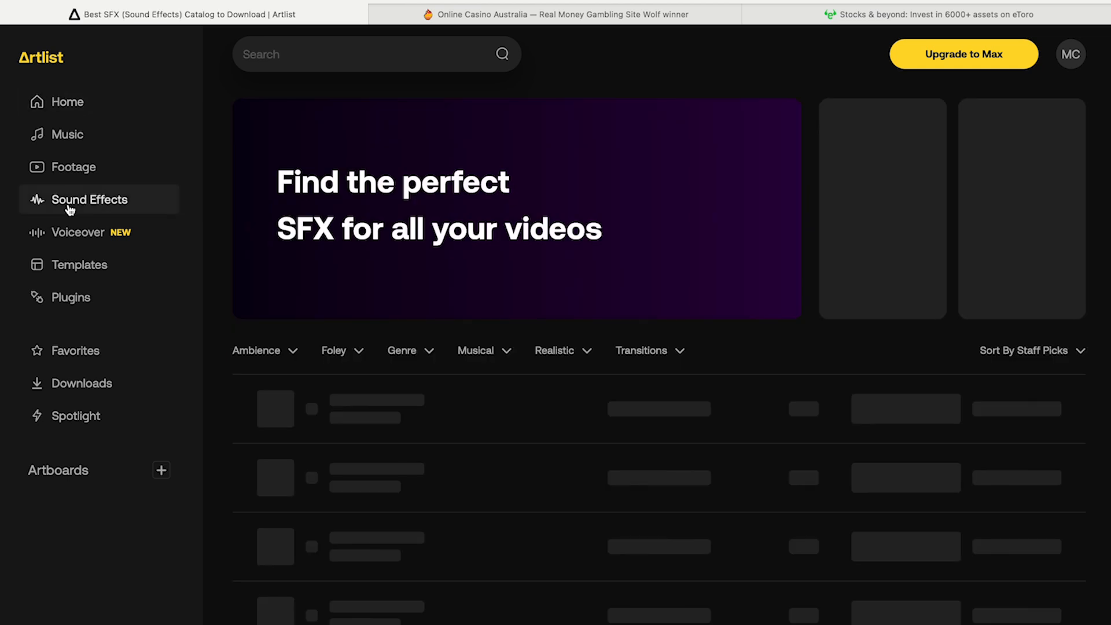
left_click(265, 63)
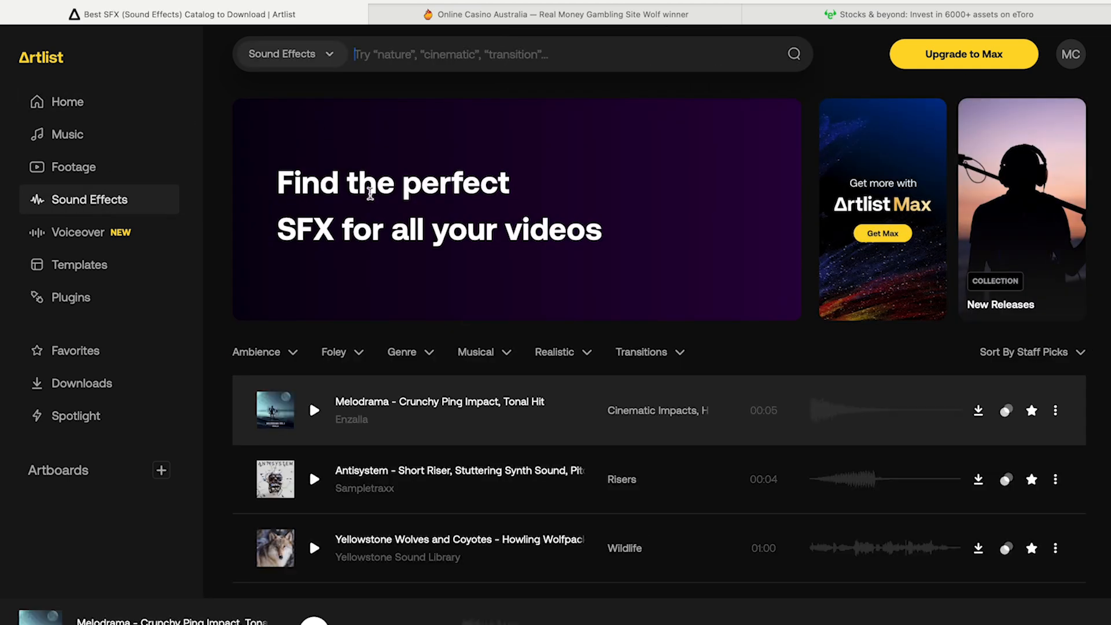
type("reverse")
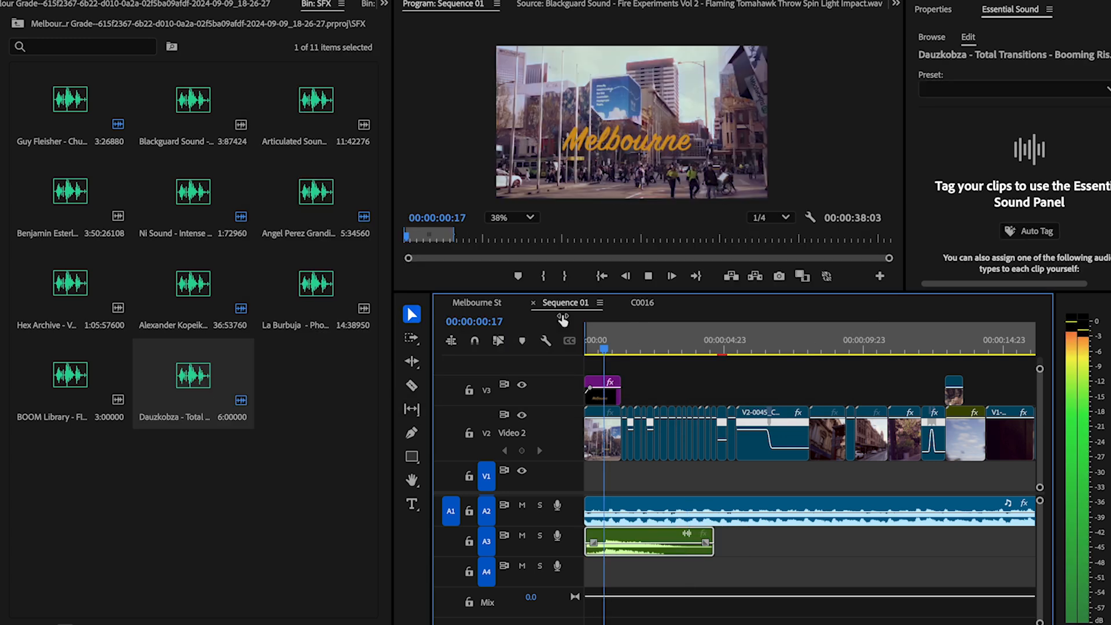
Step: Align the booming rise transition sound on Audio 3 with the start of Sequence 01
left_click_drag(617, 534, 585, 533)
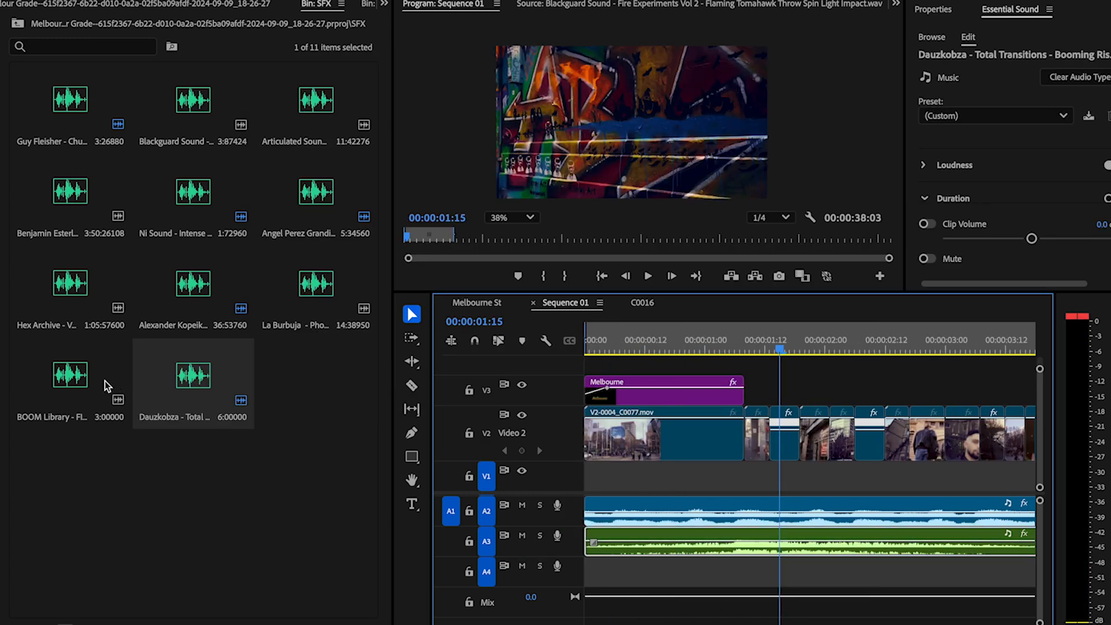
Step: Audition the camera self-timer, café chatter, fire whirl, booming rise and Venice water tram sounds from the SFX bin
double_click(330, 296)
key("space")
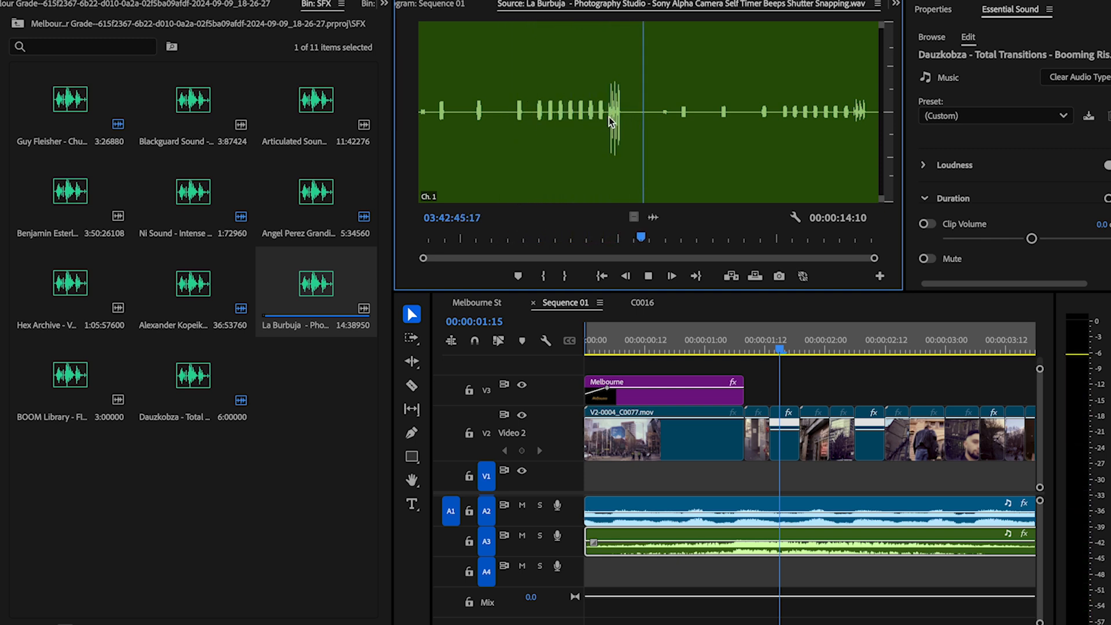
key("space")
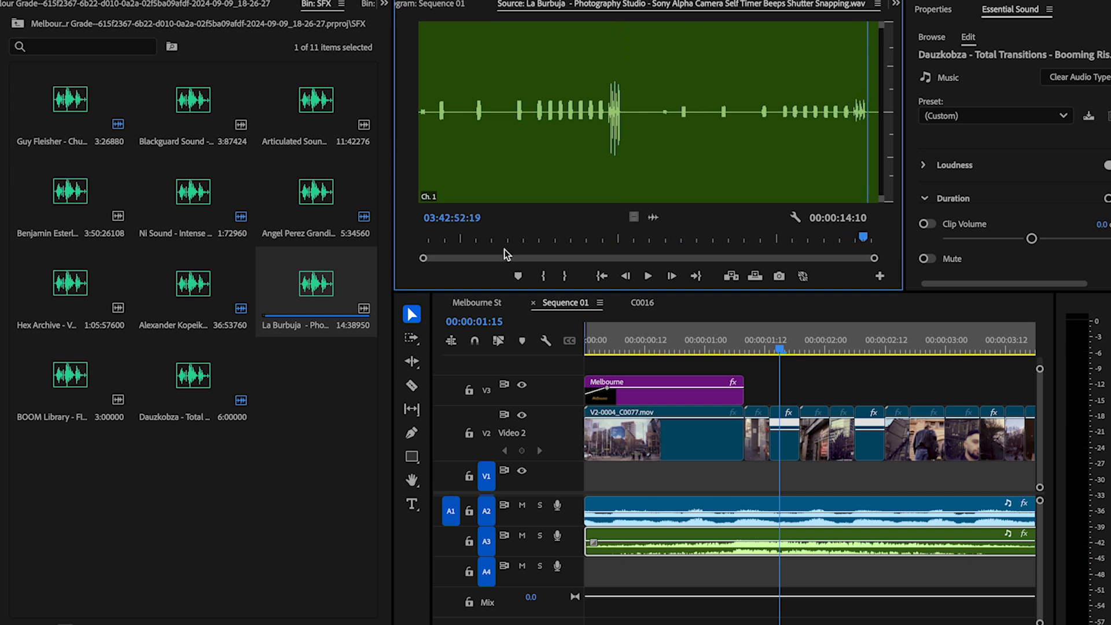
left_click(172, 307)
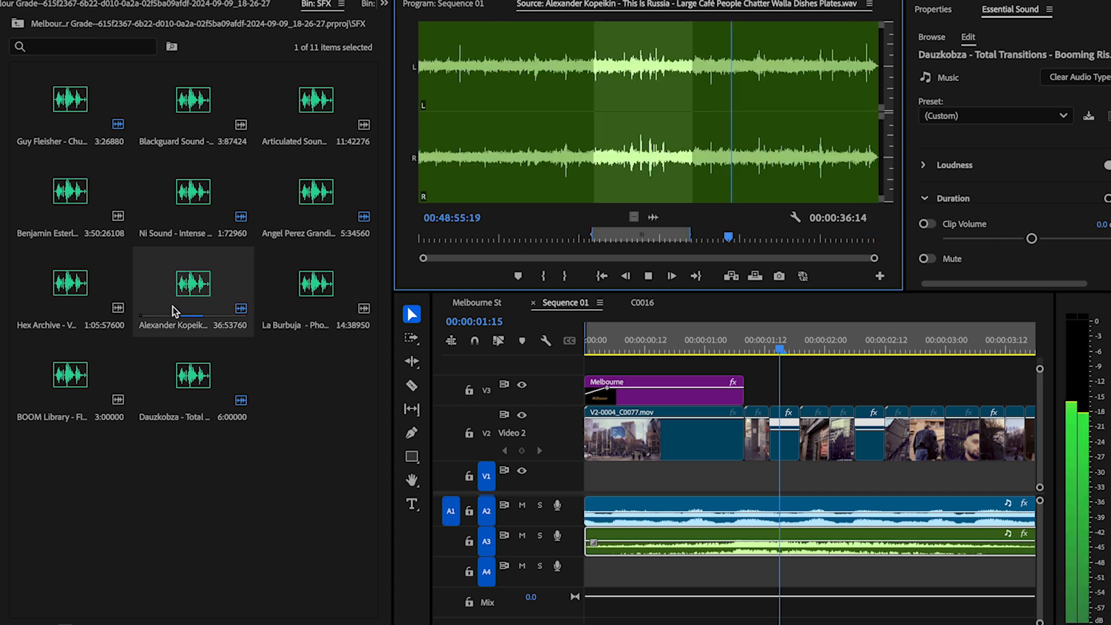
left_click(47, 396)
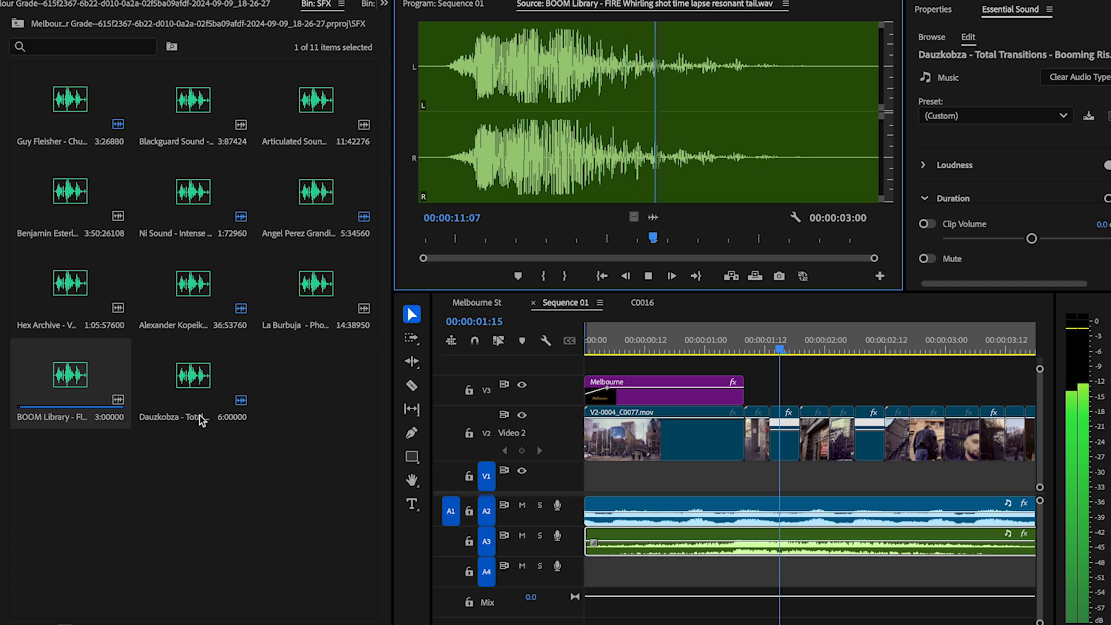
key("space")
left_click(185, 383)
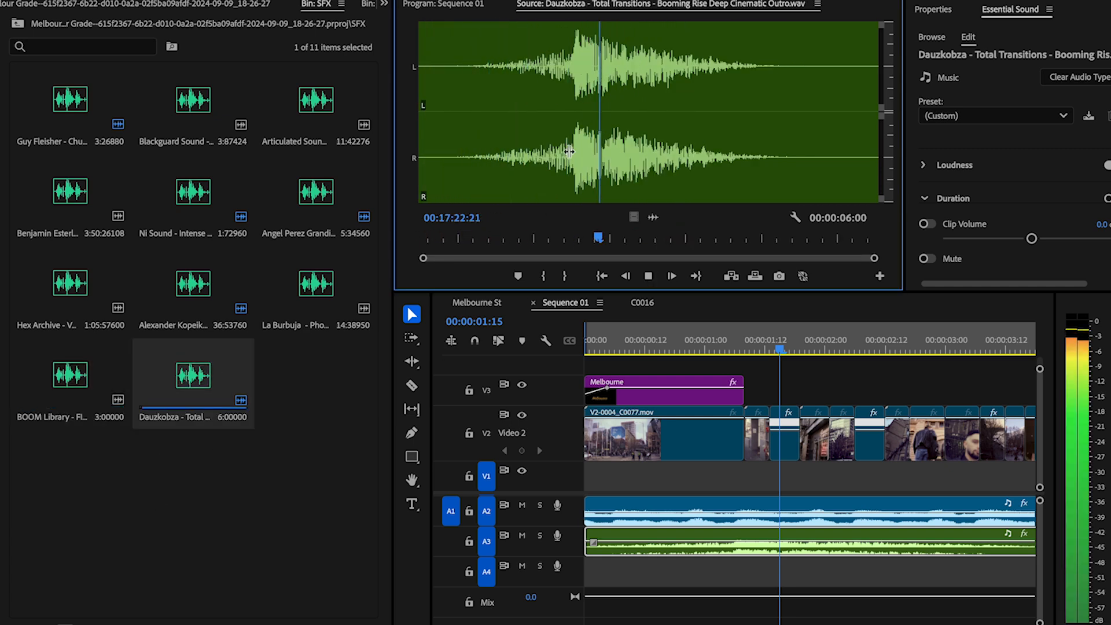
left_click(277, 296)
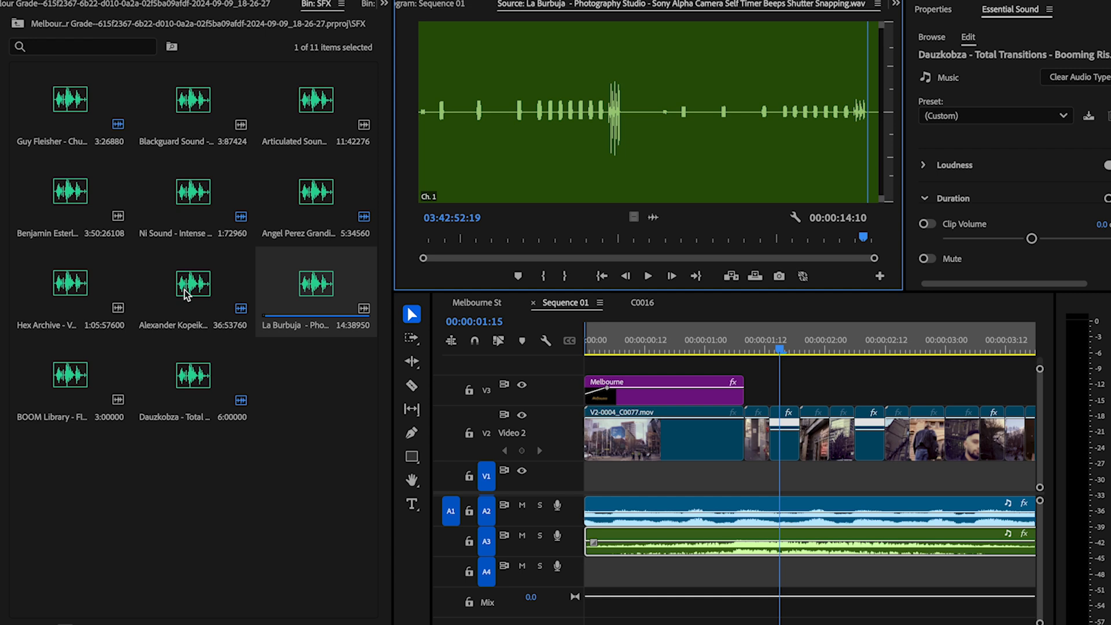
left_click(66, 296)
key("space")
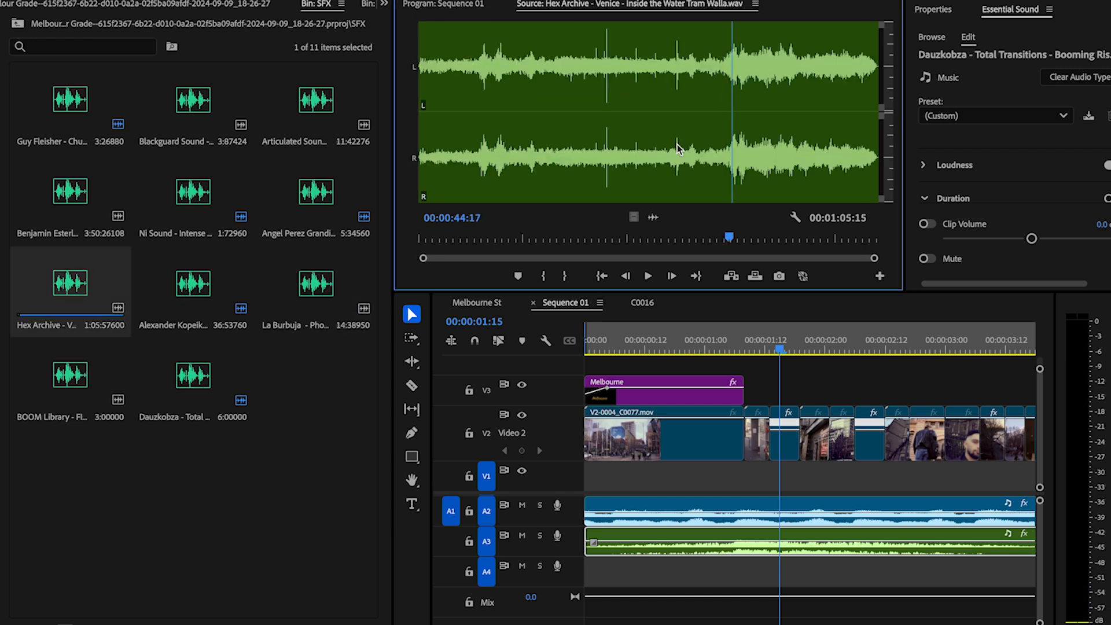
Step: Preview several sound files in the Downloads folder and import the SoundBits Antique WAV into the SFX bin
key("super+i")
scroll(479, 233, "down", 10)
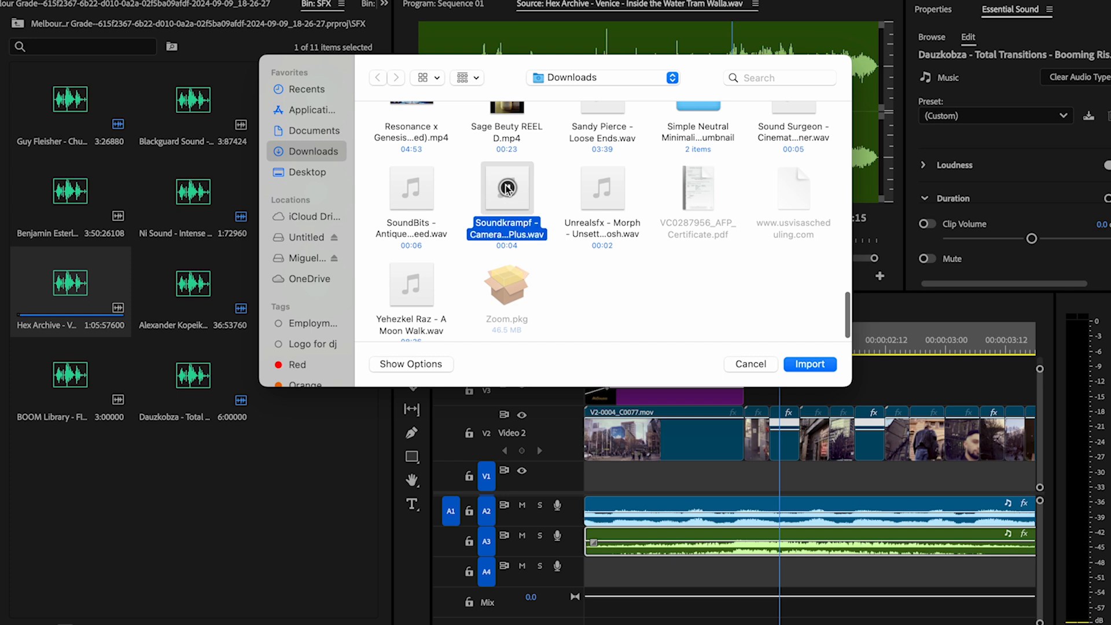
left_click(408, 192)
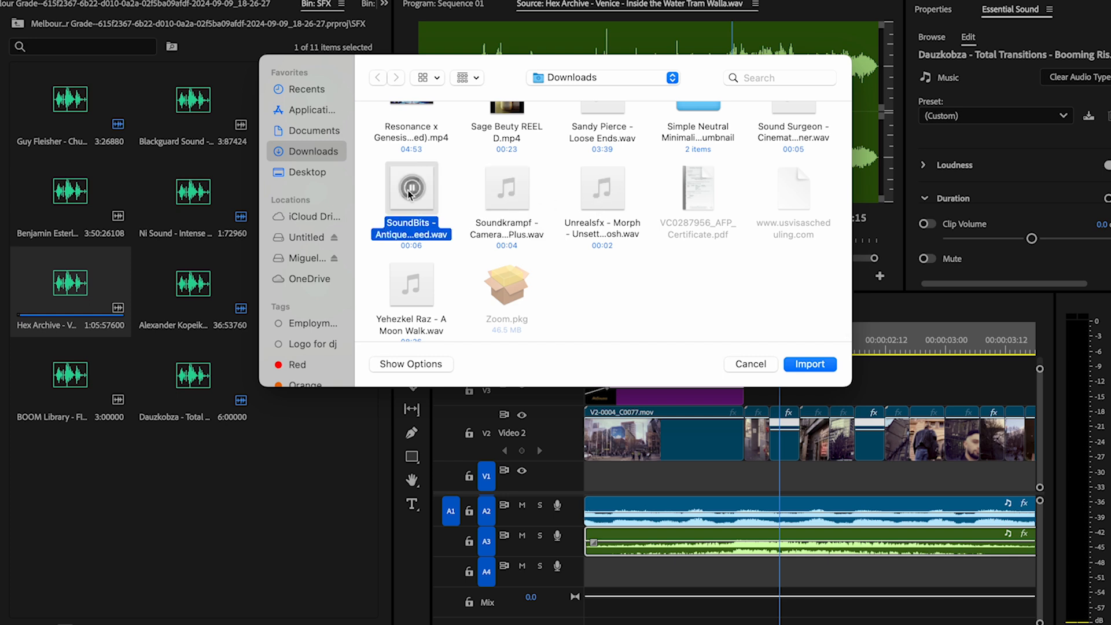
left_click(413, 292)
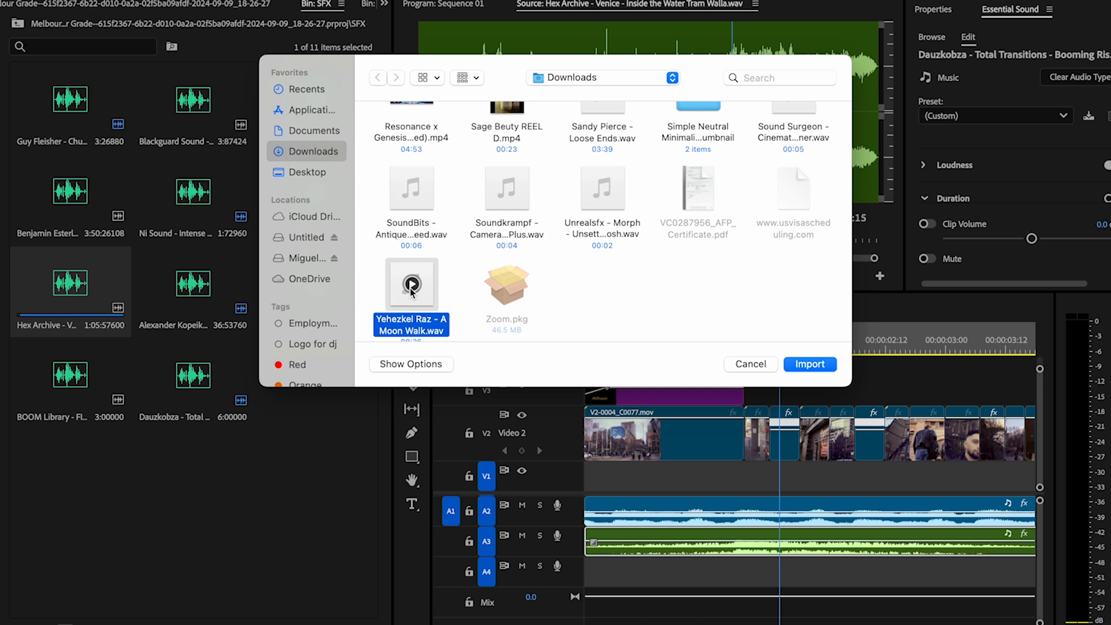
left_click(604, 187)
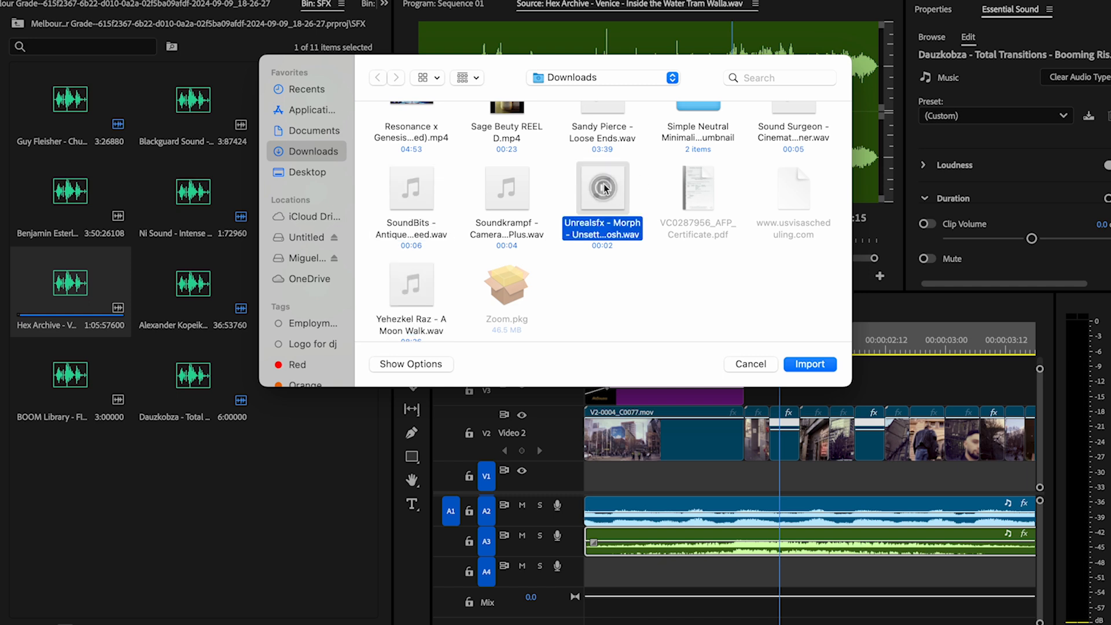
double_click(420, 205)
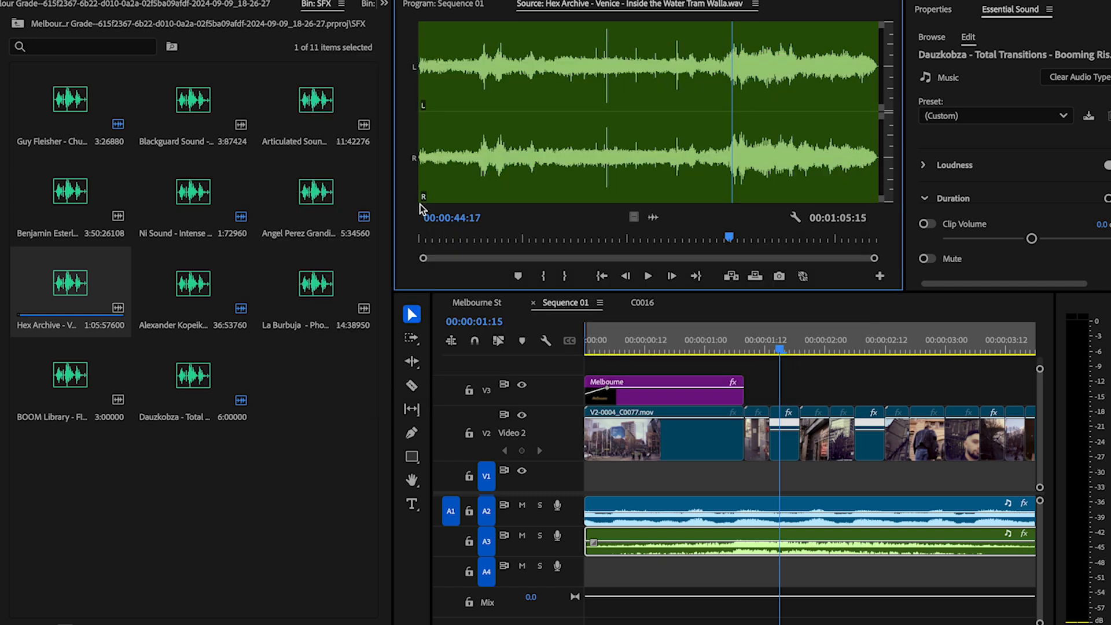
Step: Place the SoundBits Antique sound on Audio 4 at 00:00:01:15 beneath the fast montage, and play it back
left_click_drag(305, 395, 783, 578)
key("space")
key("minus")
key("minus")
scroll(786, 578, "right", 2)
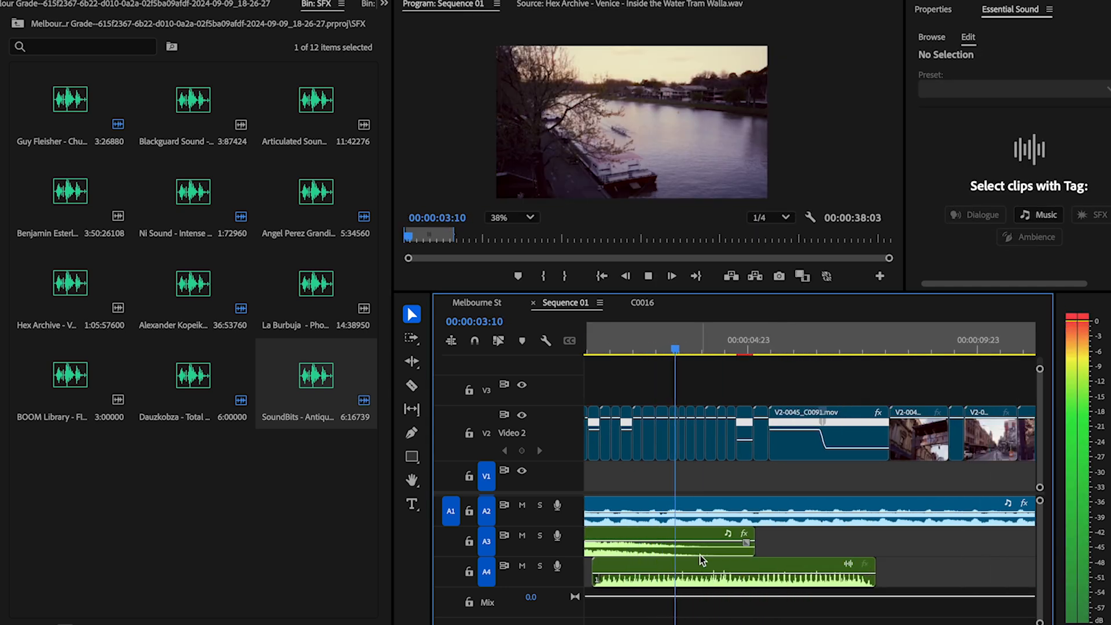
key("space")
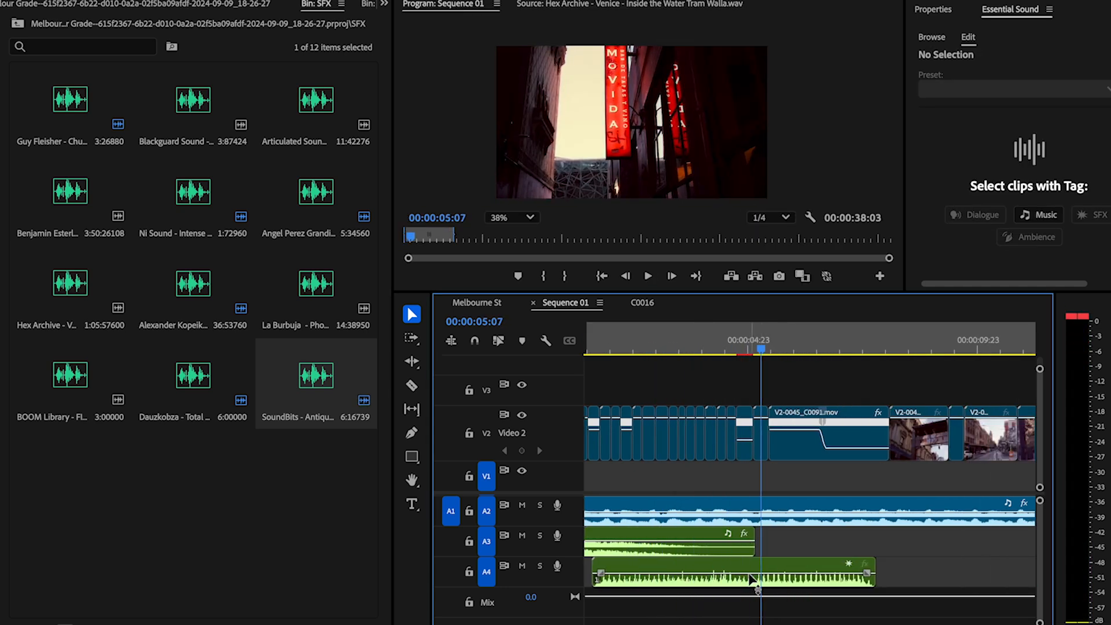
Step: Trim the end of the SoundBits sound on Audio 4 to the start of clip V2-0045_C0091, and replay the montage
left_click_drag(871, 563, 769, 564)
key("space")
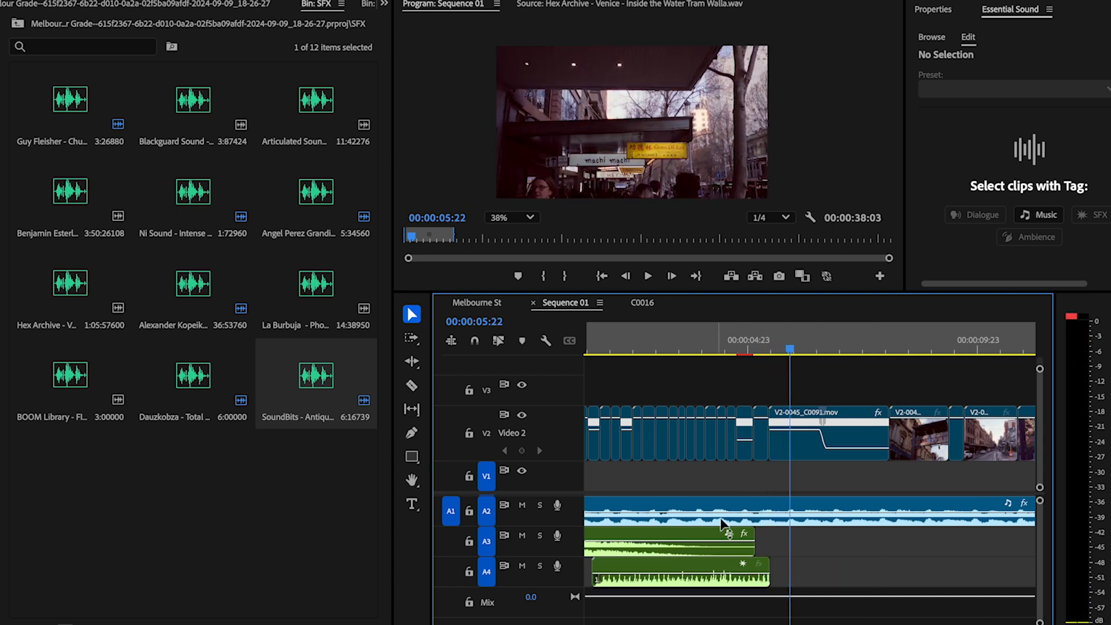
left_click_drag(696, 346, 598, 346)
key("space")
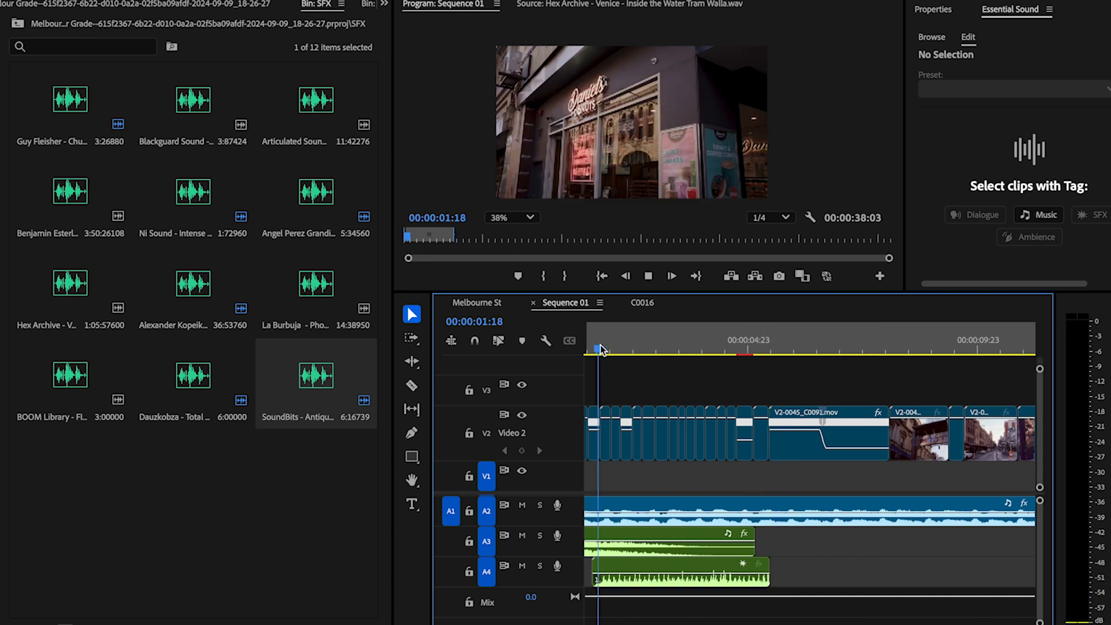
scroll(675, 437, "left", 2)
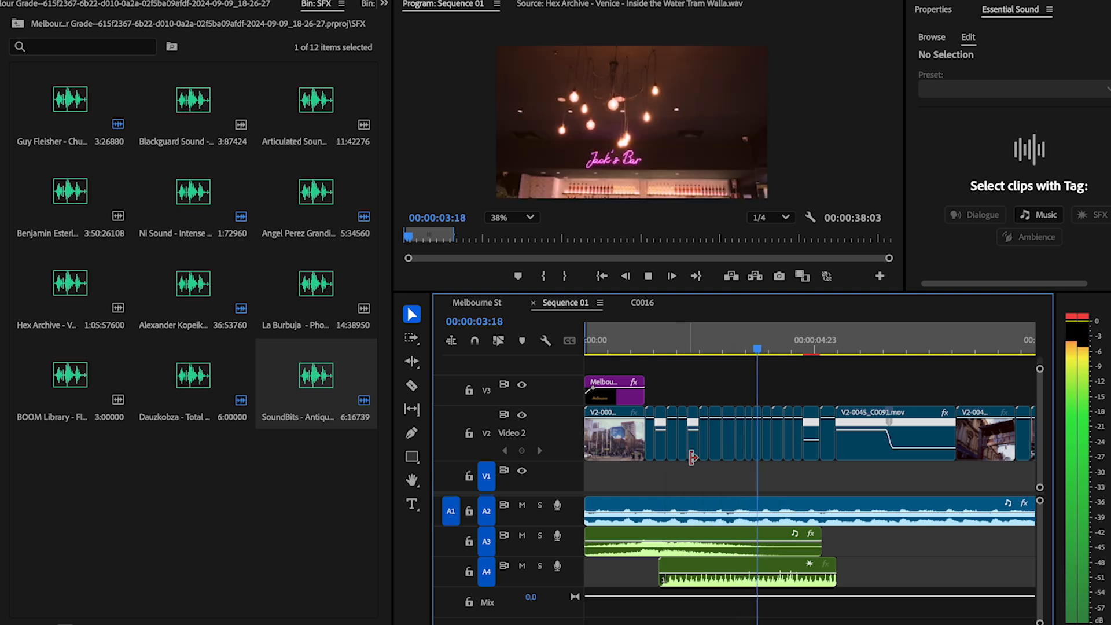
key("space")
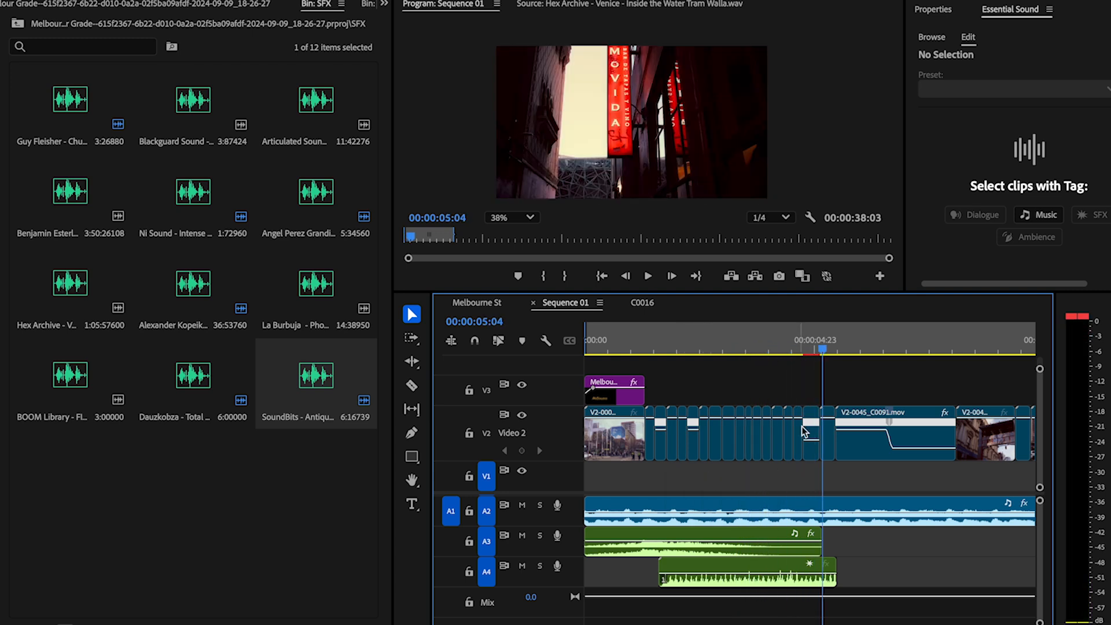
Step: Replay the end of the fast montage and trim the end of the Chanel storefront clip on Video 2 by five frames
left_click(776, 351)
key("space")
key("space")
key("=")
key("=")
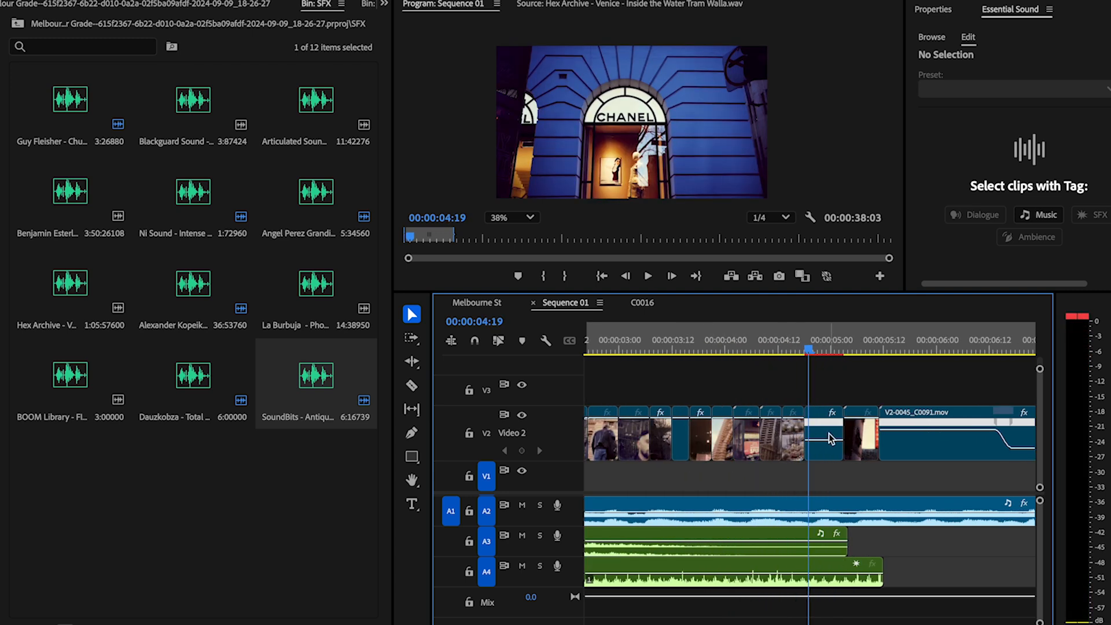
Step: Examine and play back the clips following the fast montage to judge where more sound effects are needed
key("space")
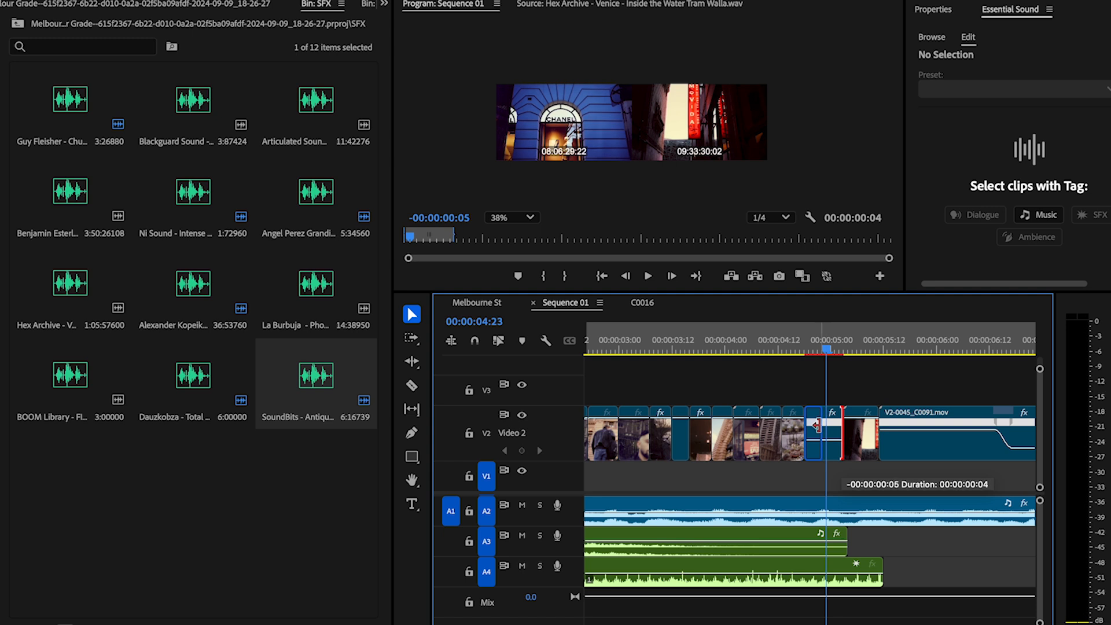
key("minus")
key("minus")
key("minus")
key("minus")
key("minus")
left_click_drag(863, 437, 619, 399)
left_click(994, 349)
key("equal")
key("equal")
key("equal")
key("equal")
key("equal")
left_click(752, 350)
key("space")
key("space")
left_click(751, 351)
key("equal")
key("equal")
key("minus")
key("minus")
key("minus")
key("minus")
key("minus")
left_click_drag(879, 386, 640, 433)
key("equal")
key("equal")
key("equal")
key("equal")
key("equal")
key("minus")
key("minus")
key("minus")
key("minus")
left_click(858, 438)
Step: Play the sequence through to about 00:00:20 to review the montage with its sound effects
key("space")
Step: Place the short La Burbuja sound on Audio 5, and open the Ni Sound and Blackguard Sound effects from the SFX bin
double_click(316, 284)
left_click_drag(315, 283, 734, 613)
double_click(193, 191)
left_click(736, 340)
double_click(193, 100)
key("minus")
left_click(637, 342)
key("space")
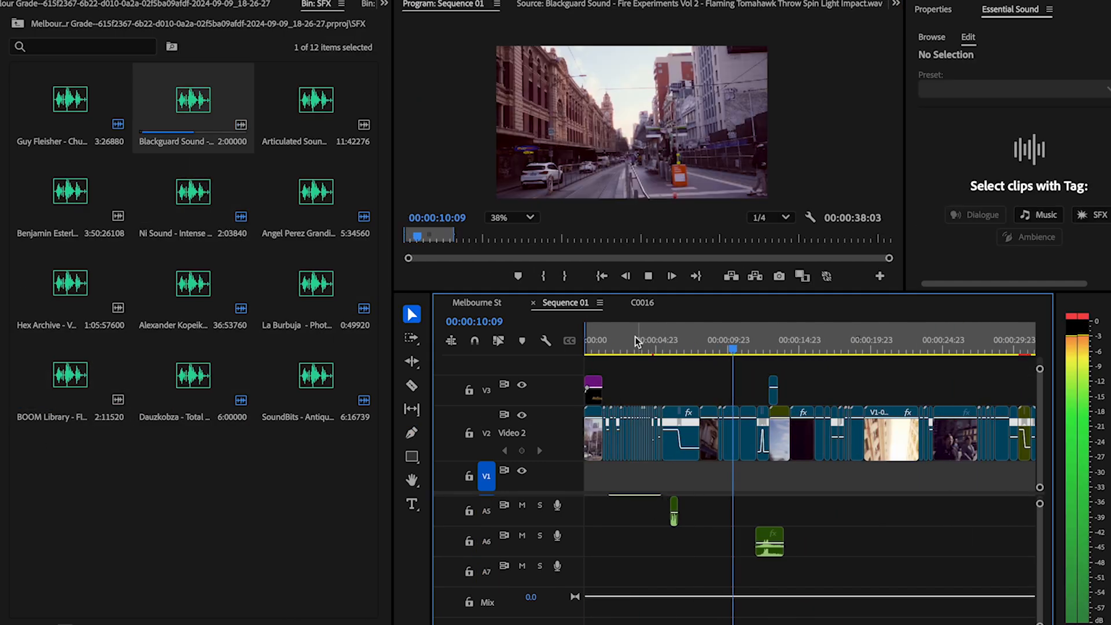
key("Home")
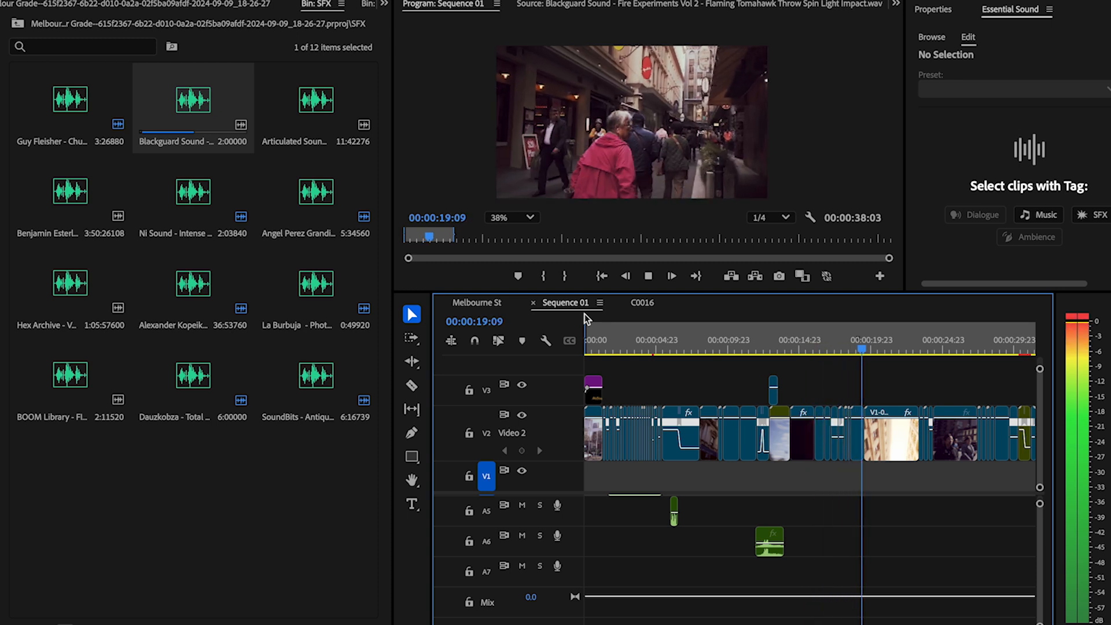
key("space")
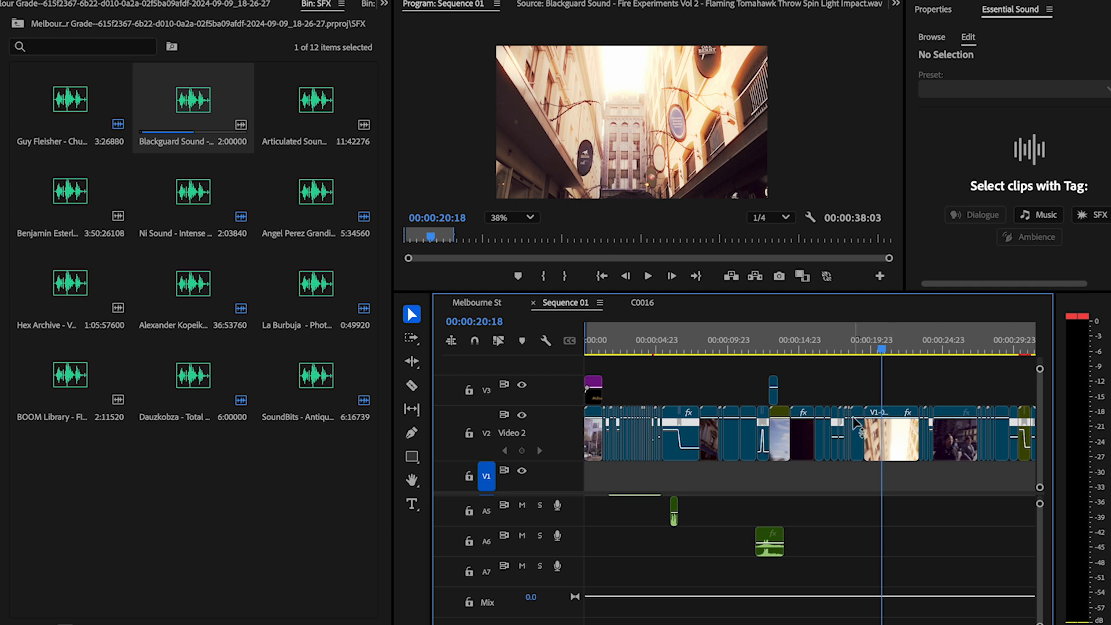
Step: Add the Film Reel Glitch Overlay Transition graphics template to Video 3 at about 00:00:19:04, above the cut from V1-0009 to V1-0010_C0035
key("equal")
key("equal")
key("equal")
left_click(883, 350)
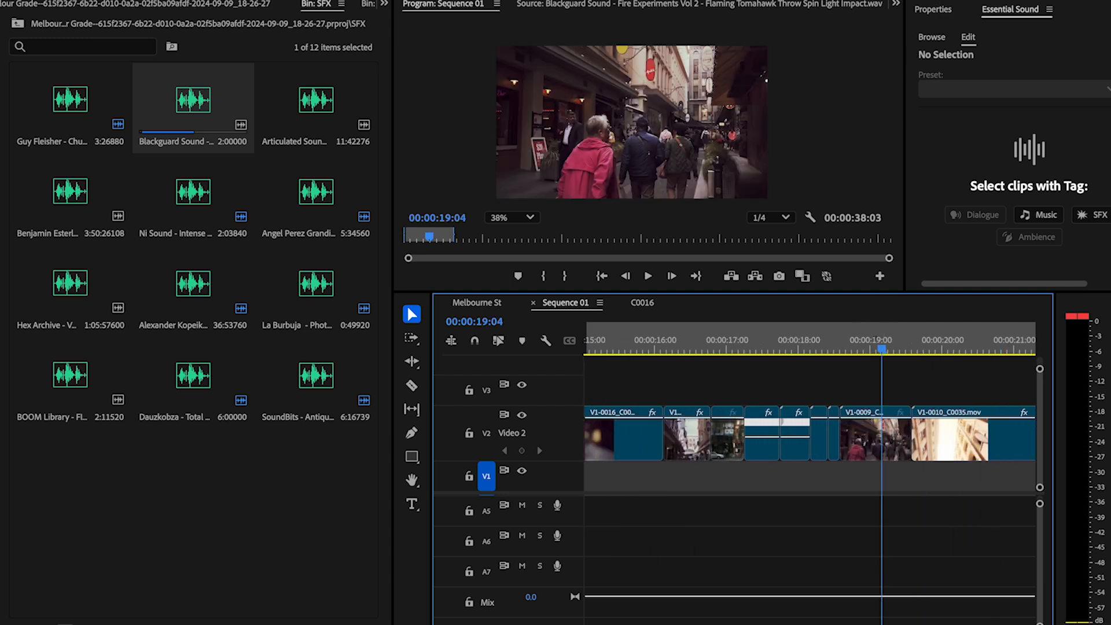
left_click(928, 1)
left_click(970, 224)
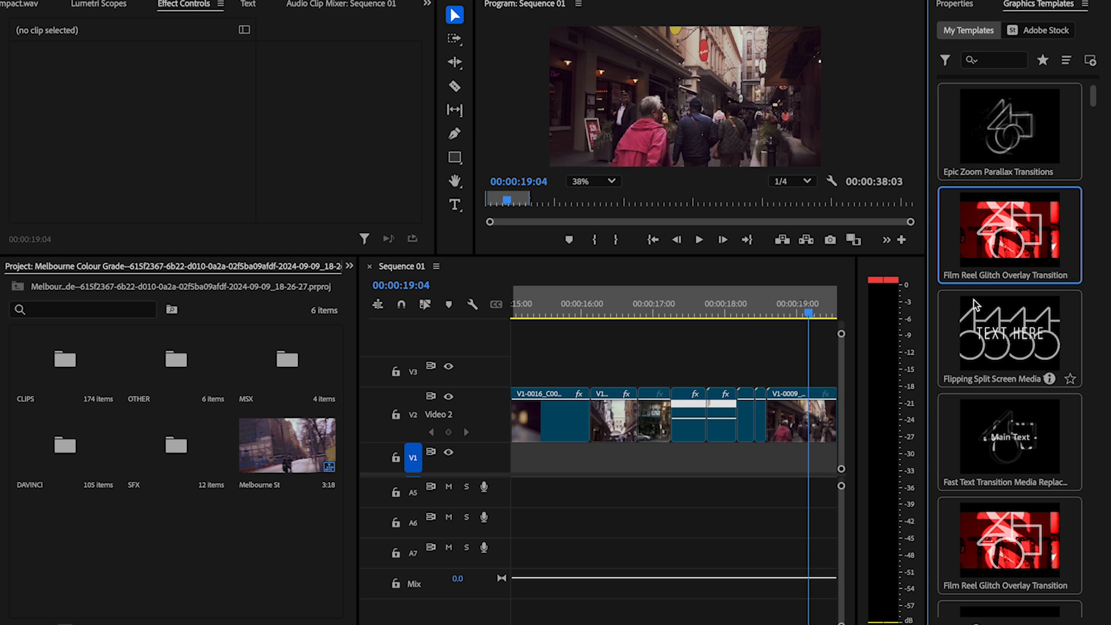
scroll(767, 385, "down", 2)
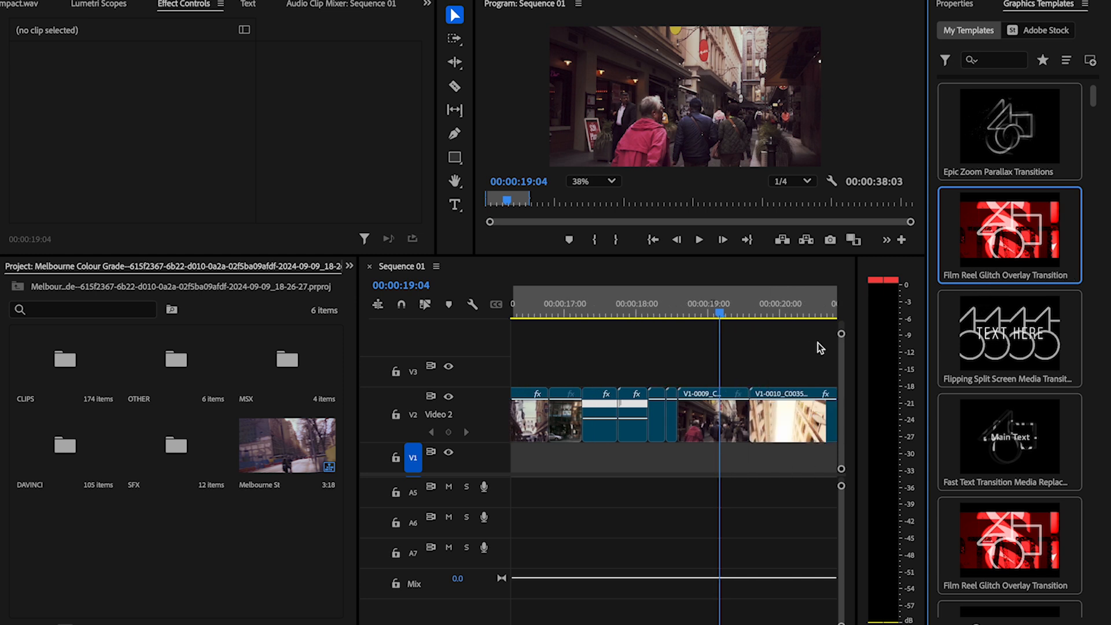
left_click_drag(1049, 212, 722, 370)
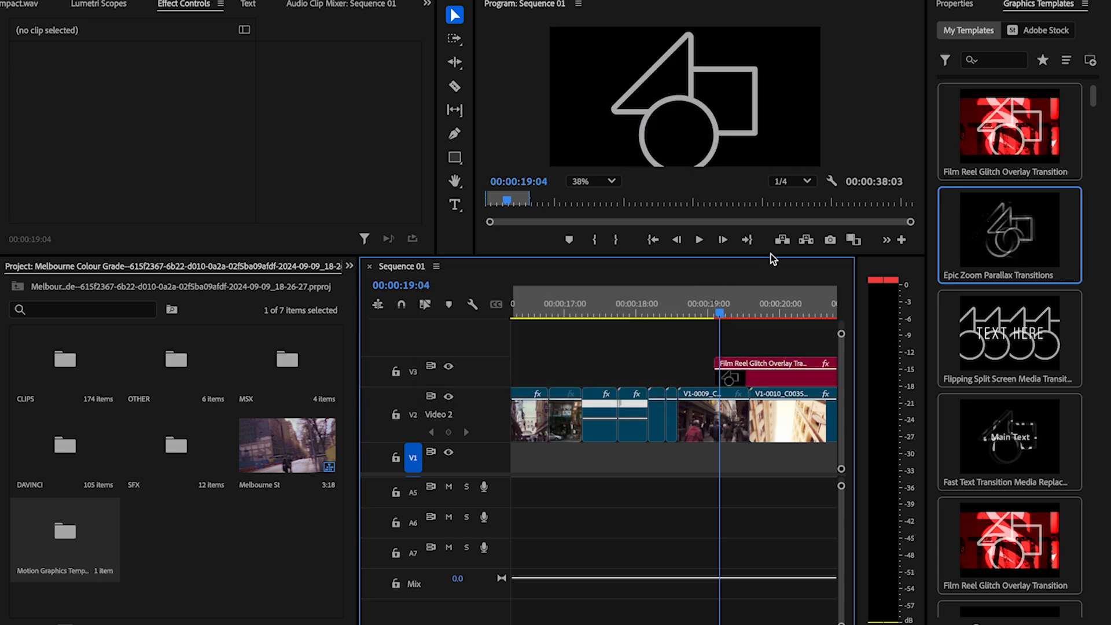
Step: Shorten the Film Reel Glitch Overlay Transition on Video 3 by trimming its end back over clip V1-0010_C0035
scroll(673, 440, "down", 2)
scroll(658, 473, "down", 2)
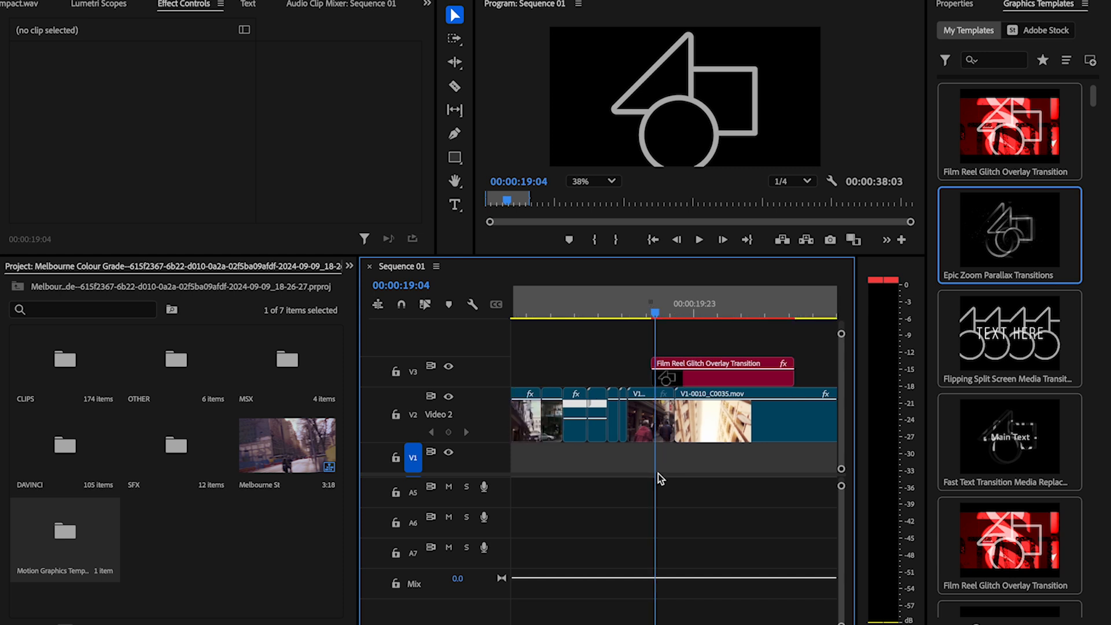
left_click_drag(743, 378, 685, 378)
scroll(655, 457, "up", 3)
scroll(656, 457, "up", 1)
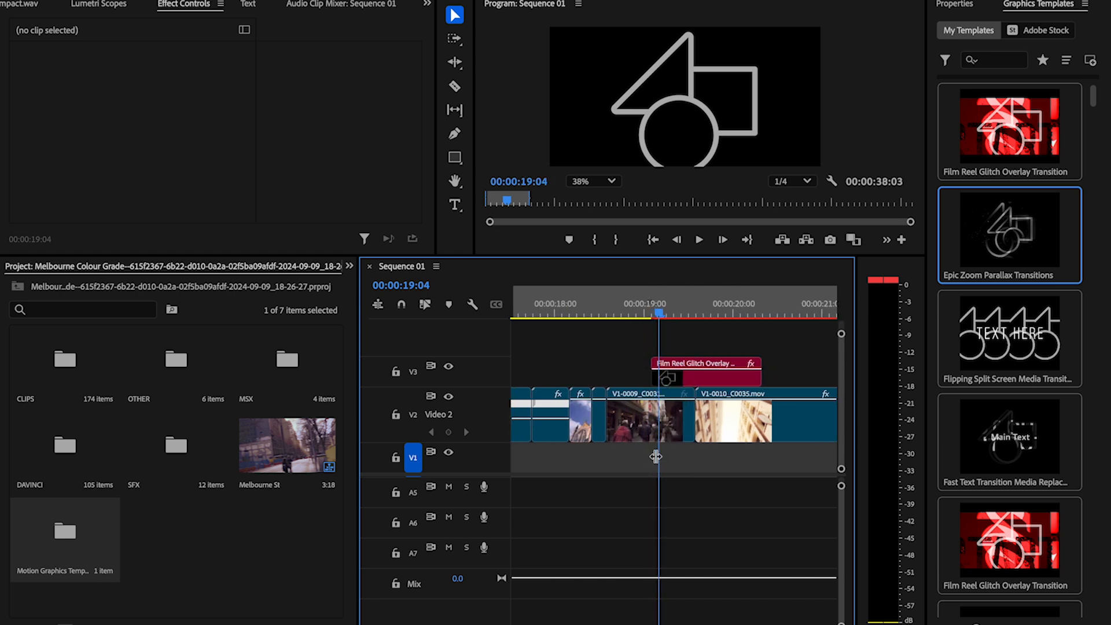
Step: Split clips V1-0009 and V1-0010_C0035 beneath the transition's start and end, and trim the transition's end to the second cut
key("c")
left_click(655, 399)
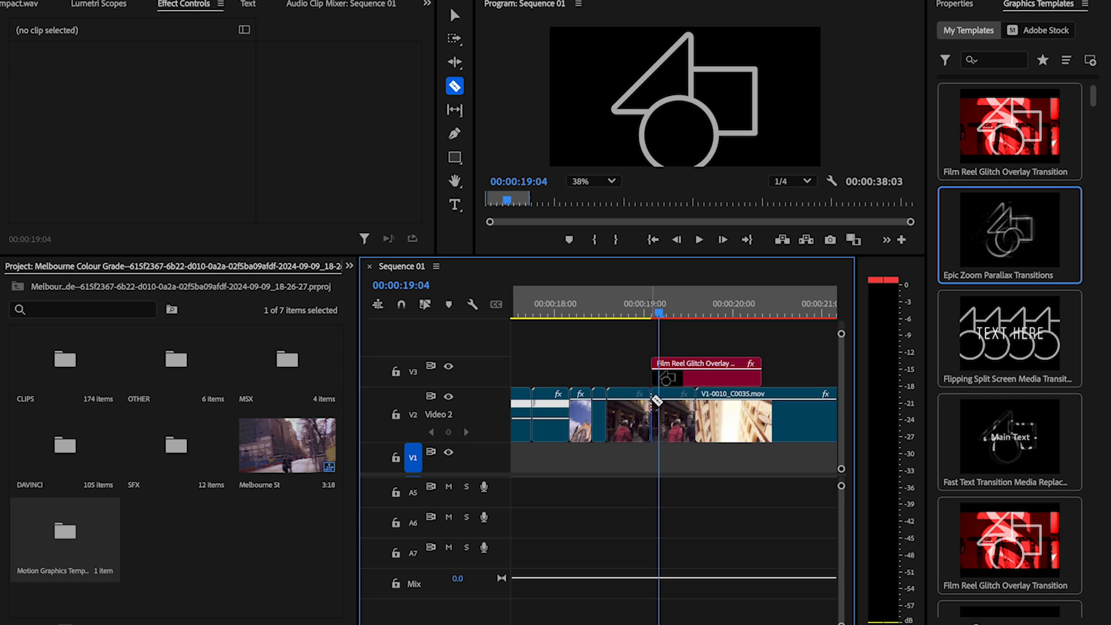
left_click(745, 399)
key("v")
left_click_drag(760, 376, 741, 379)
Step: Add another Film Reel Glitch Overlay Transition to Video 3 above the cut into V3-0004_C0112.mov, and shorten its end
key("minus")
key("minus")
key("minus")
key("minus")
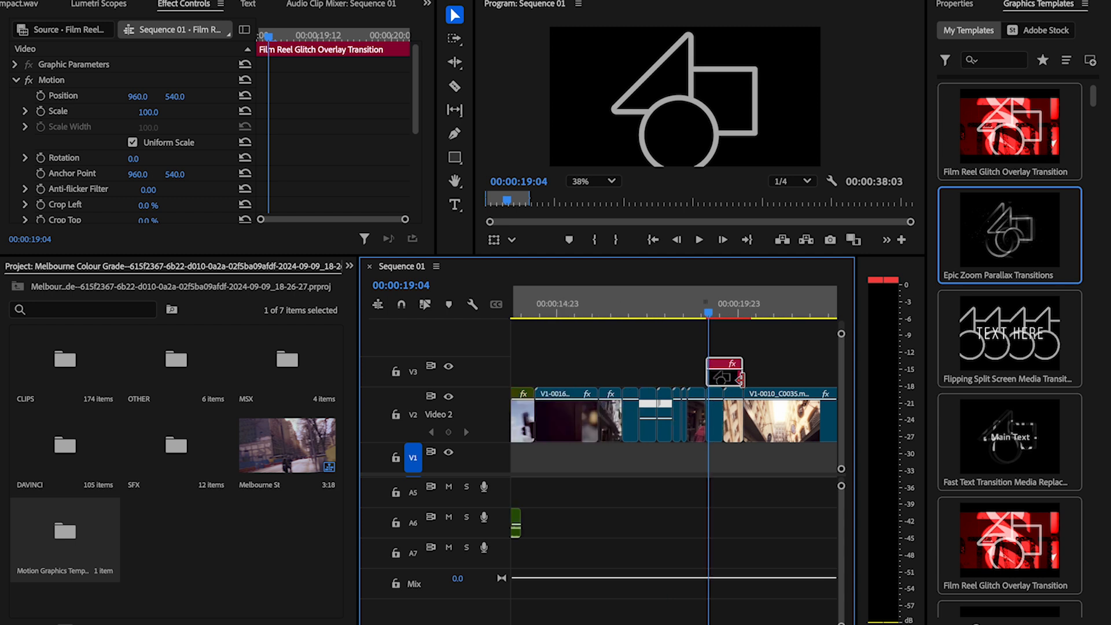
scroll(741, 379, "right", 3)
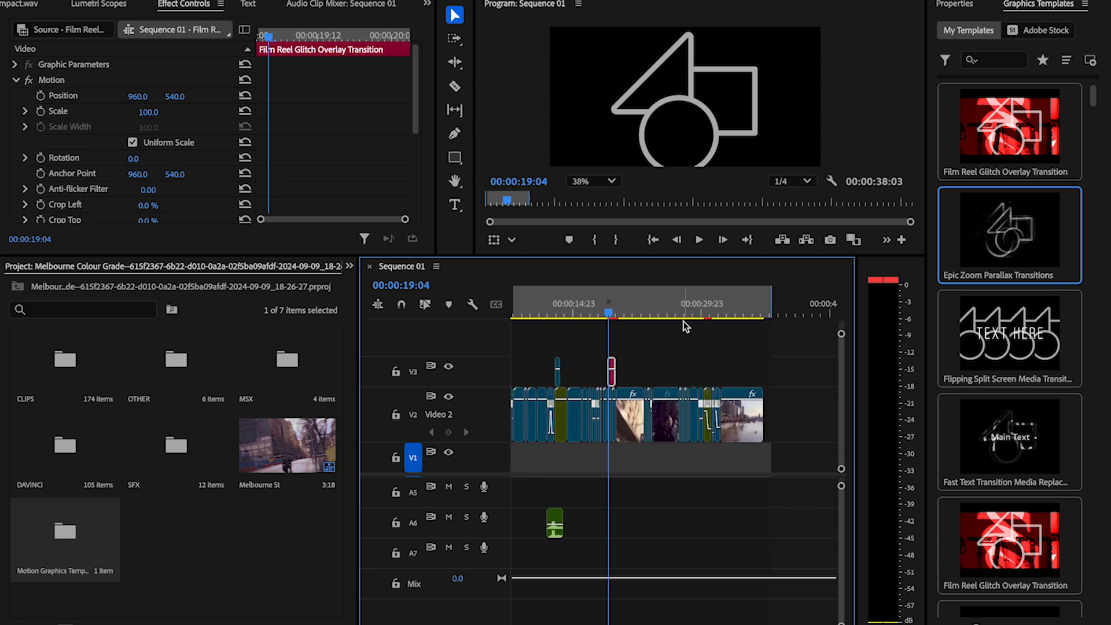
left_click_drag(707, 314, 717, 315)
key("equal")
left_click(717, 313)
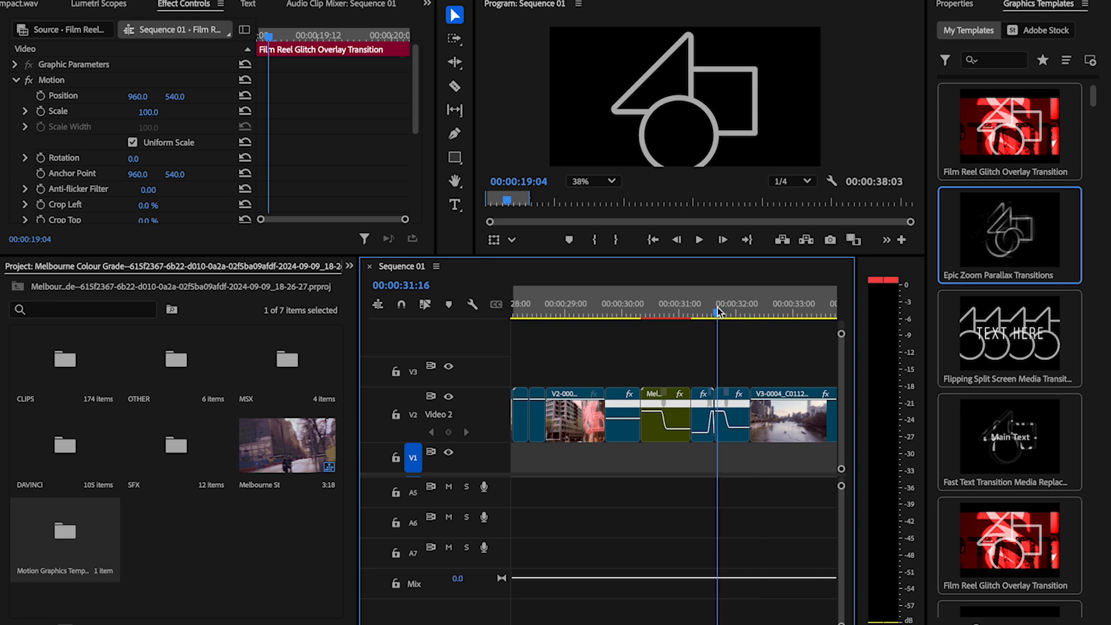
scroll(736, 340, "right", 2)
left_click(698, 241)
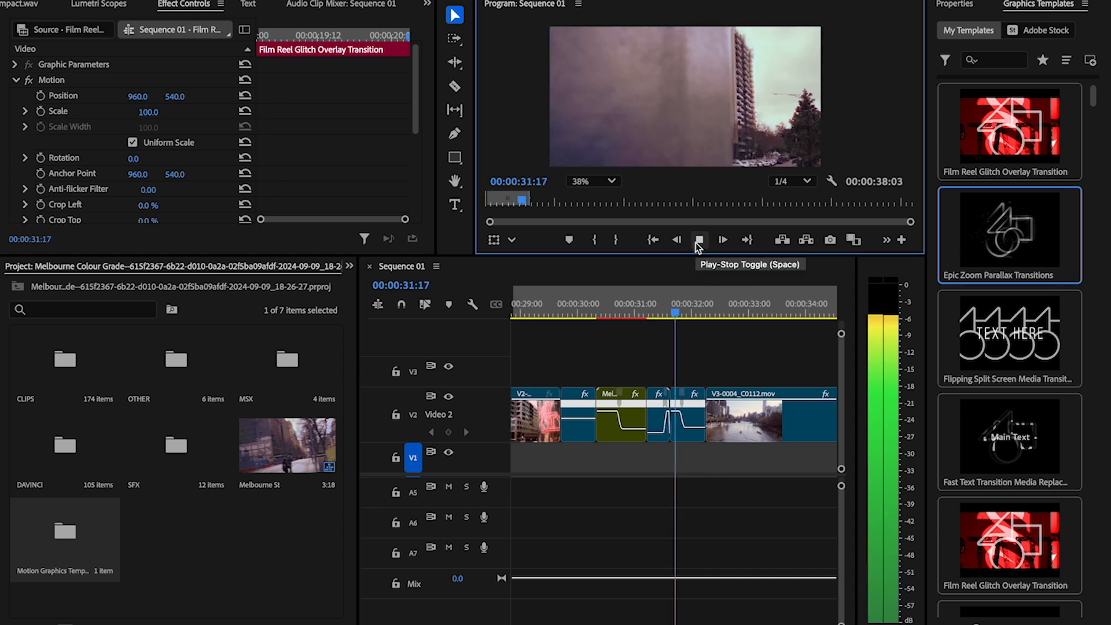
left_click_drag(1009, 127, 669, 368)
left_click_drag(824, 372, 710, 377)
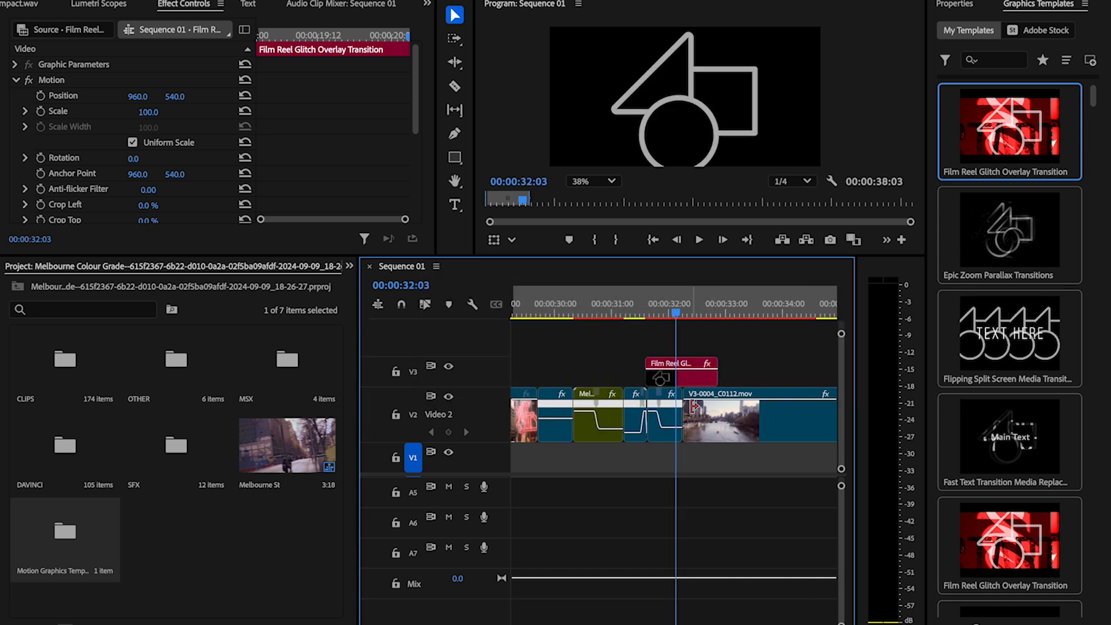
Step: Trim the start of the transition above V3-0001_C0061 closer to the cut, and split the Video 2 clips at both transition ends
scroll(693, 406, "up", 5)
scroll(692, 406, "down", 1)
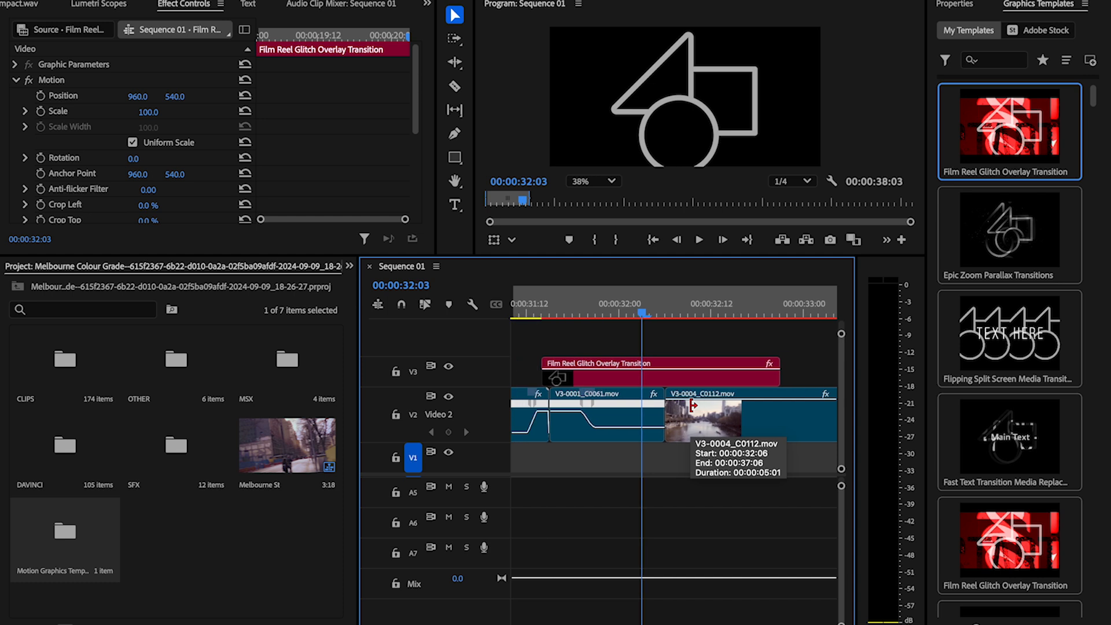
left_click_drag(543, 376, 613, 379)
left_click(774, 378)
left_click(774, 377)
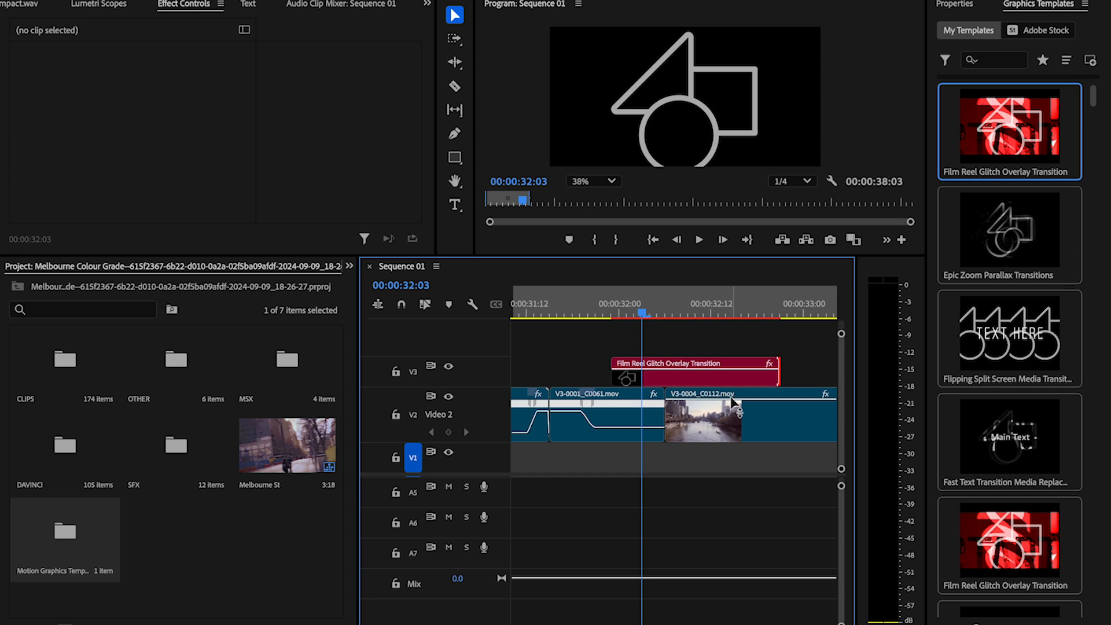
key("c")
left_click(611, 408)
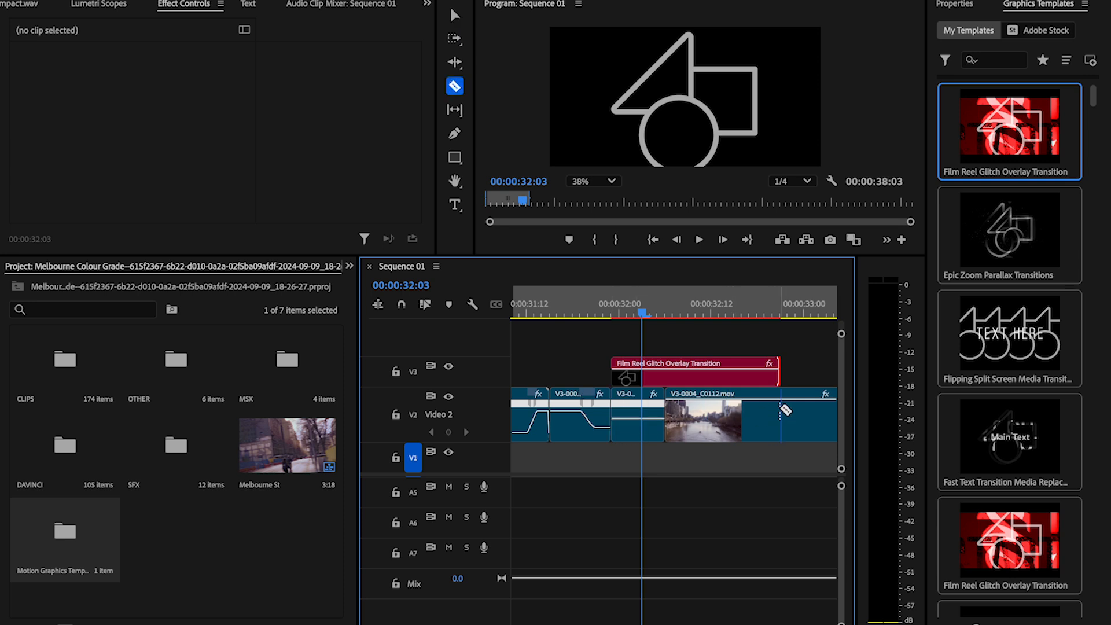
left_click(781, 409)
Step: Play the opening and add a Film Reel Glitch Overlay Transition to Video 3 above the cut from V2-0004_C0077 to V1-0004_C0009
scroll(779, 410, "down", 10)
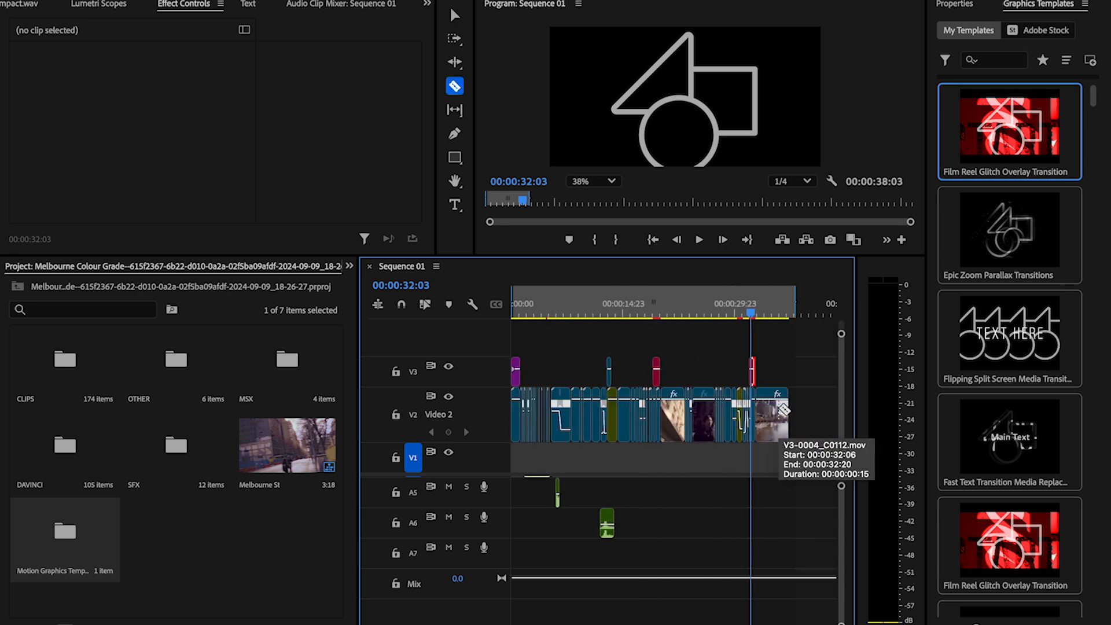
left_click(516, 309)
key("space")
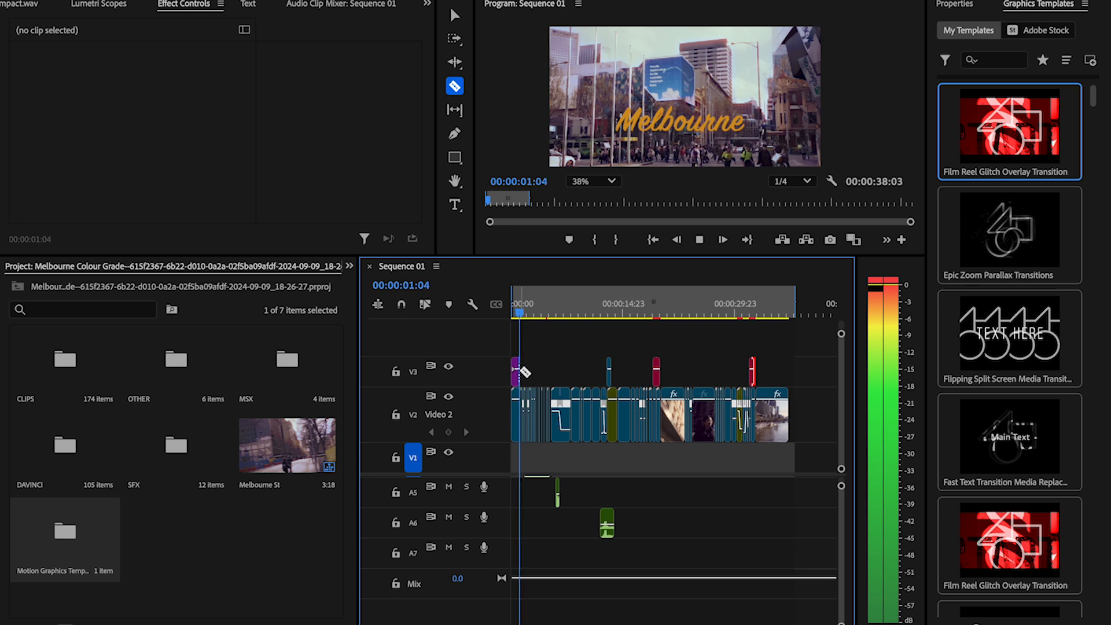
scroll(523, 371, "up", 10)
key("space")
scroll(574, 423, "left", 1)
left_click_drag(1035, 124, 578, 344)
key("v")
left_click(578, 376)
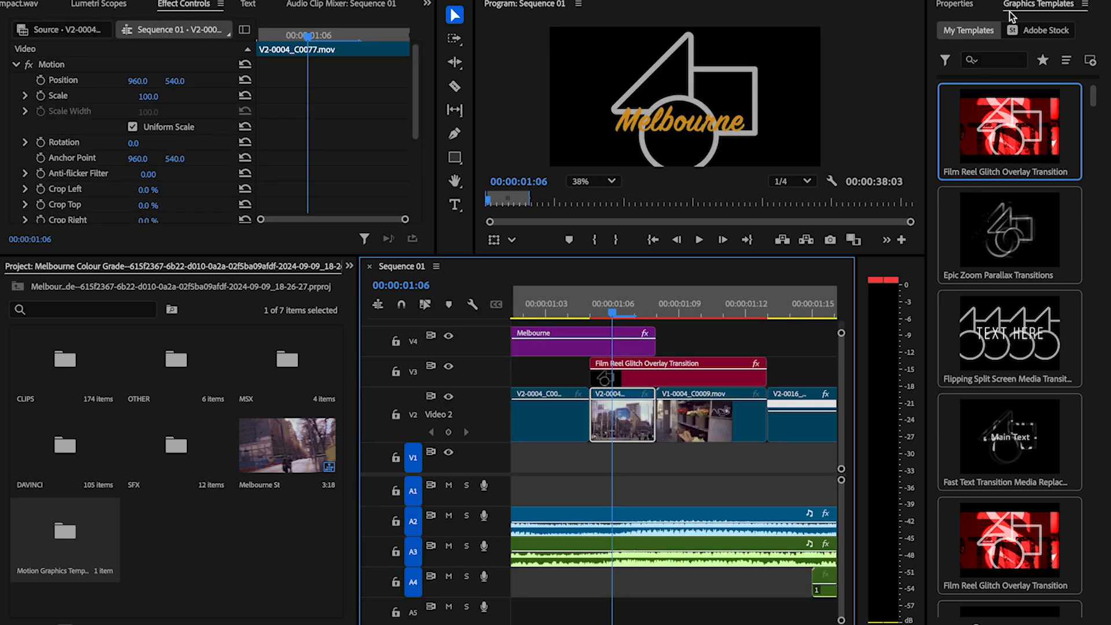
Step: Match the frame of clip V2-0004_C0077.mov and assign it as Media 1 of the opening Film Reel Glitch transition
left_click(966, 6)
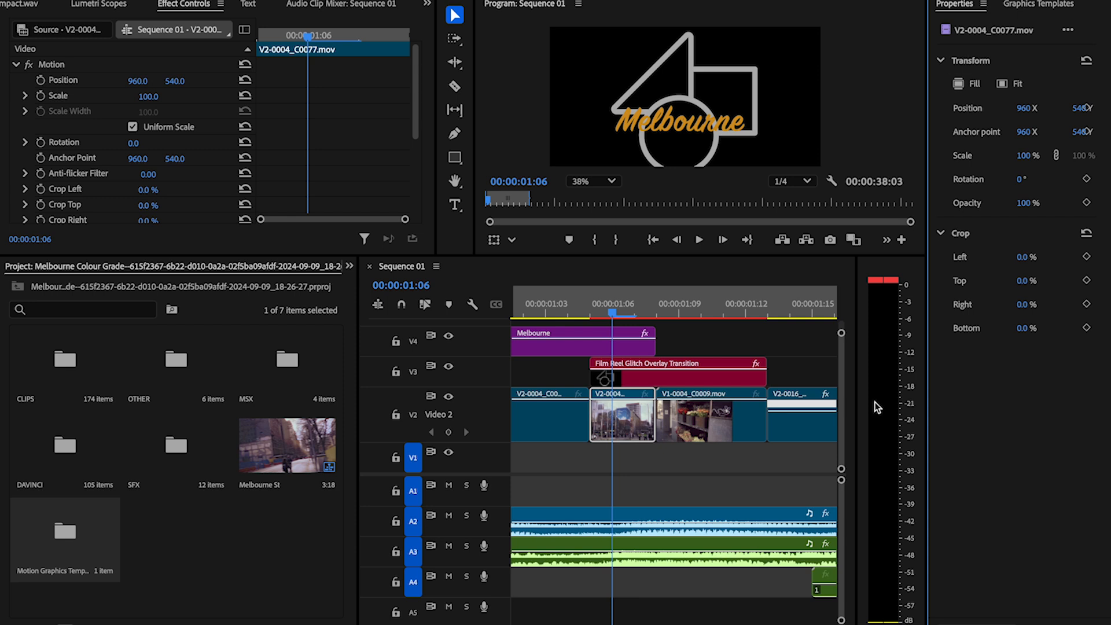
left_click(652, 380)
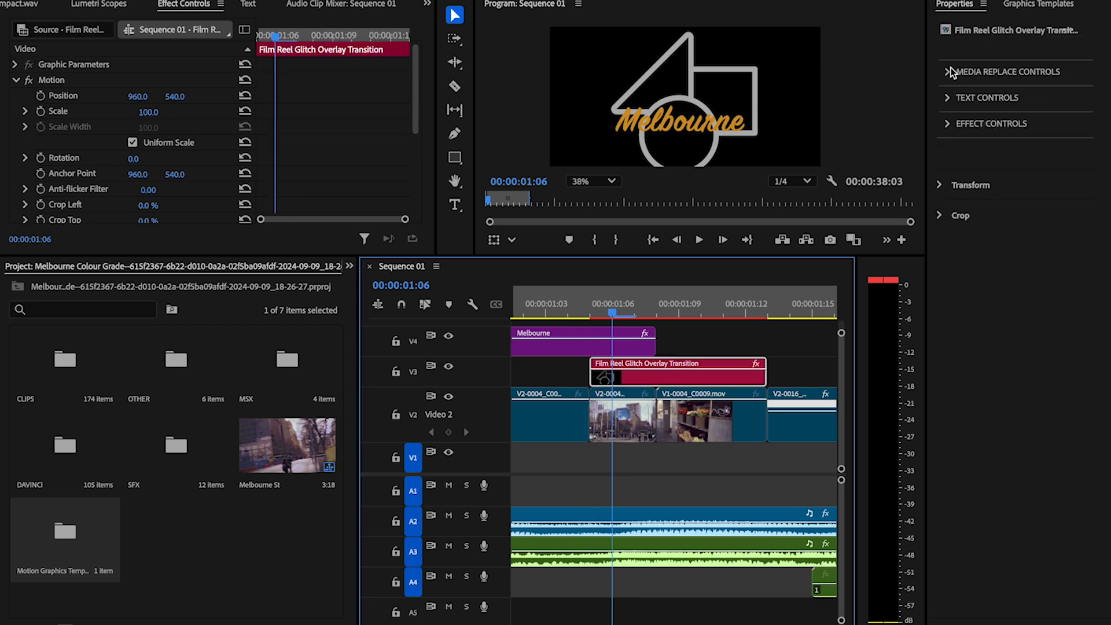
left_click(948, 72)
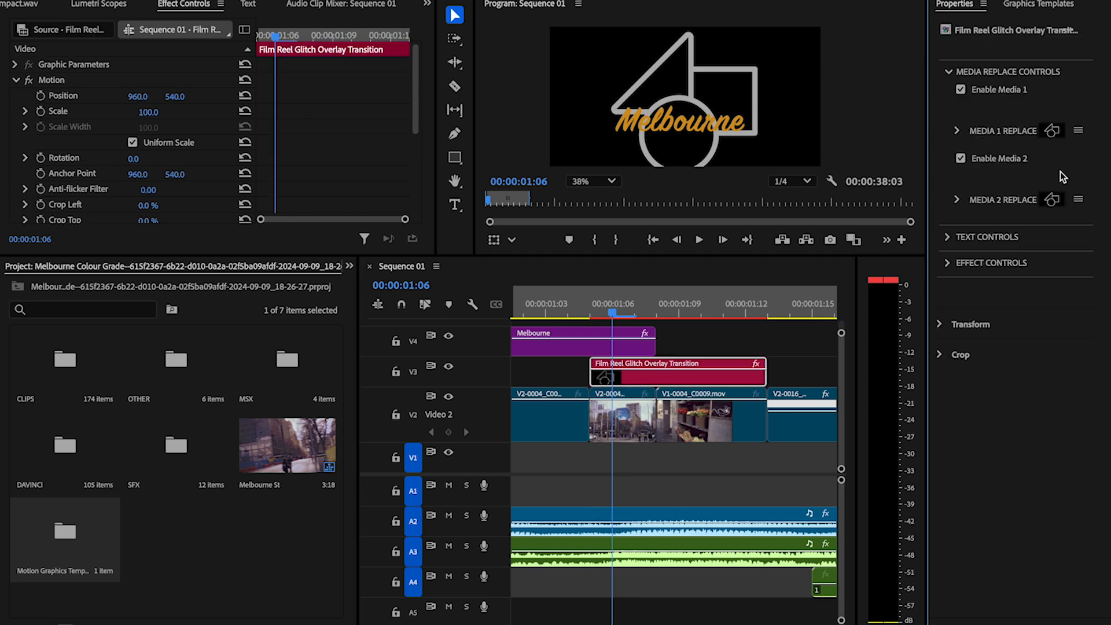
left_click(627, 434)
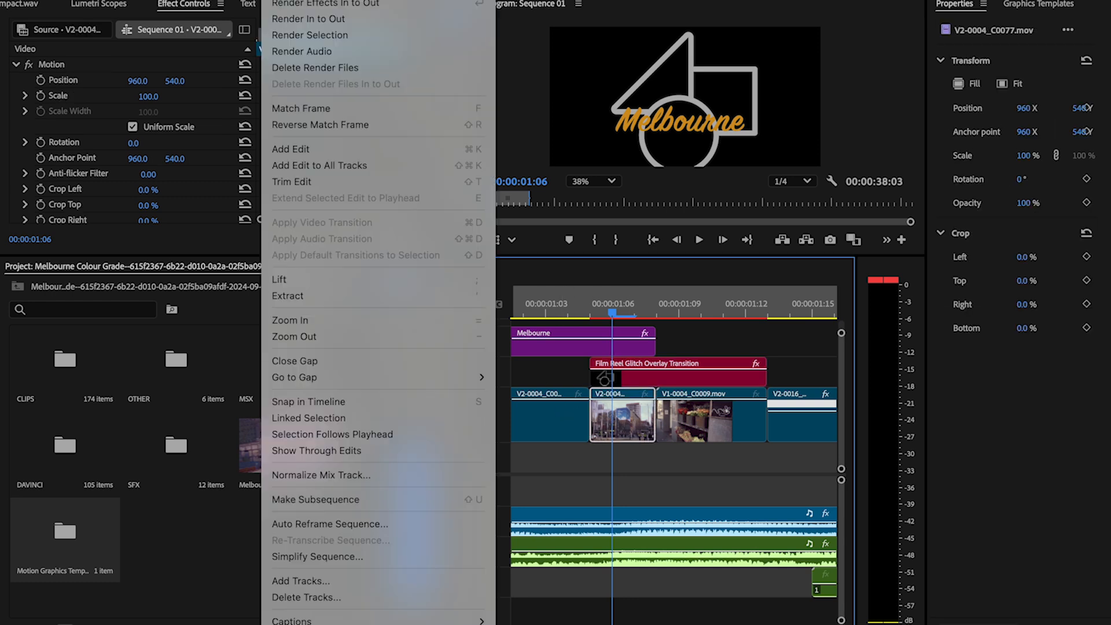
left_click(324, 114)
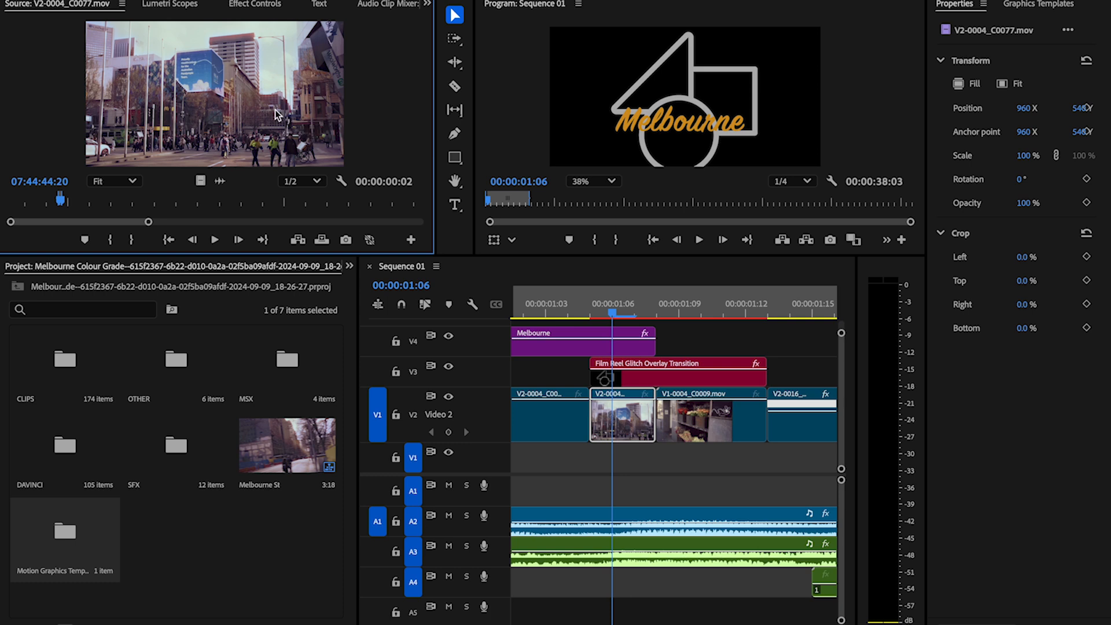
left_click(660, 381)
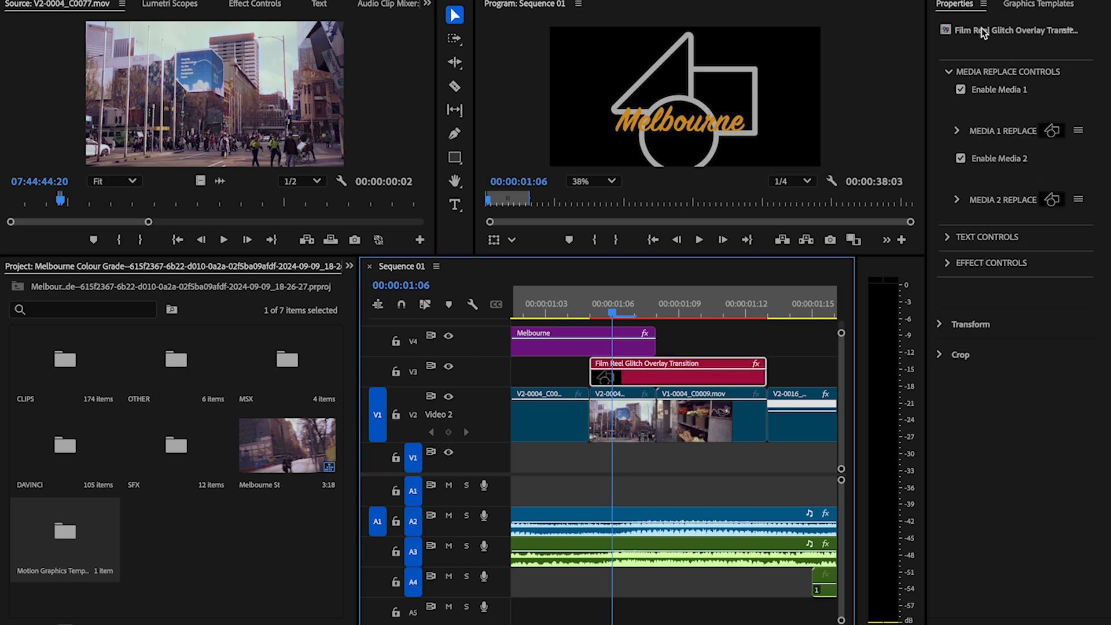
left_click(1052, 132)
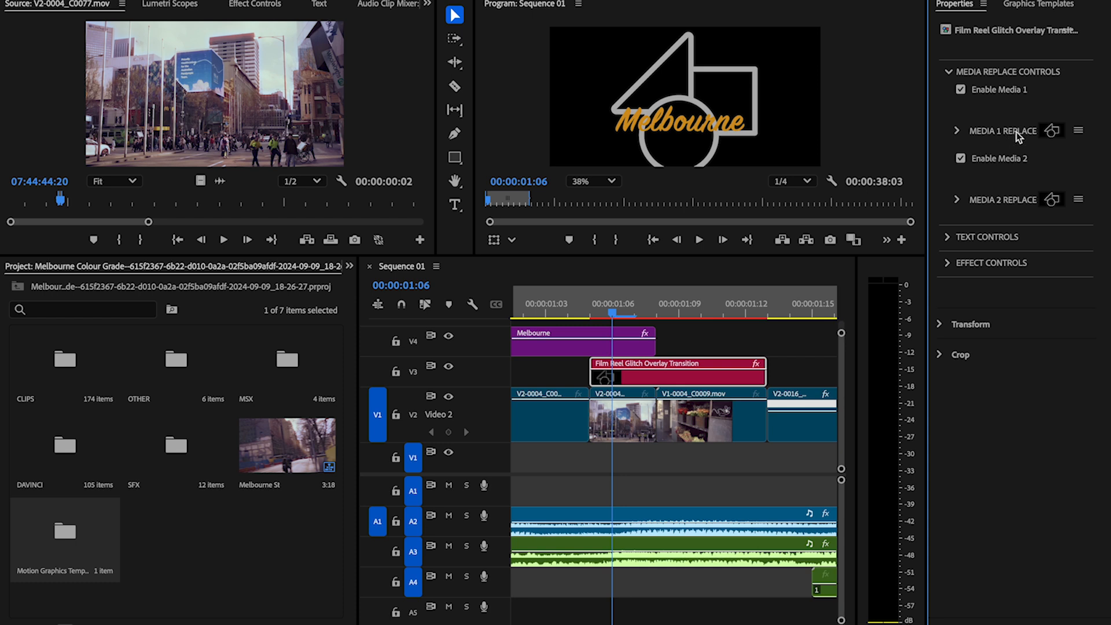
left_click_drag(266, 164, 1044, 136)
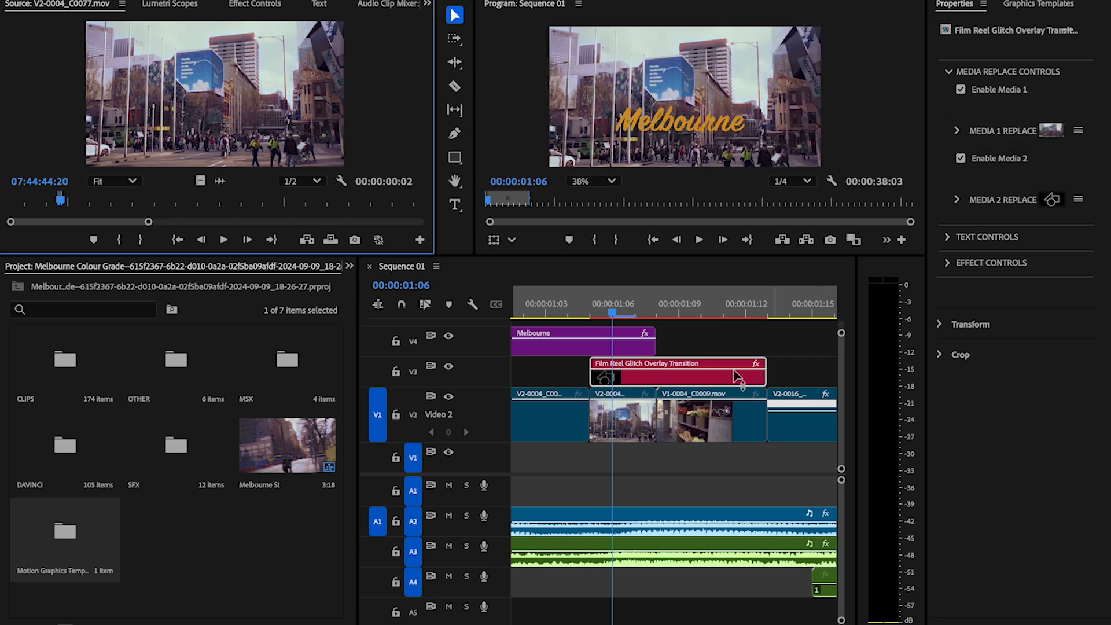
Step: Match the frame of clip V1-0004_C0009.mov at 00:00:01:10 and assign it as the opening transition's Media 2
left_click(688, 429)
left_click(699, 316)
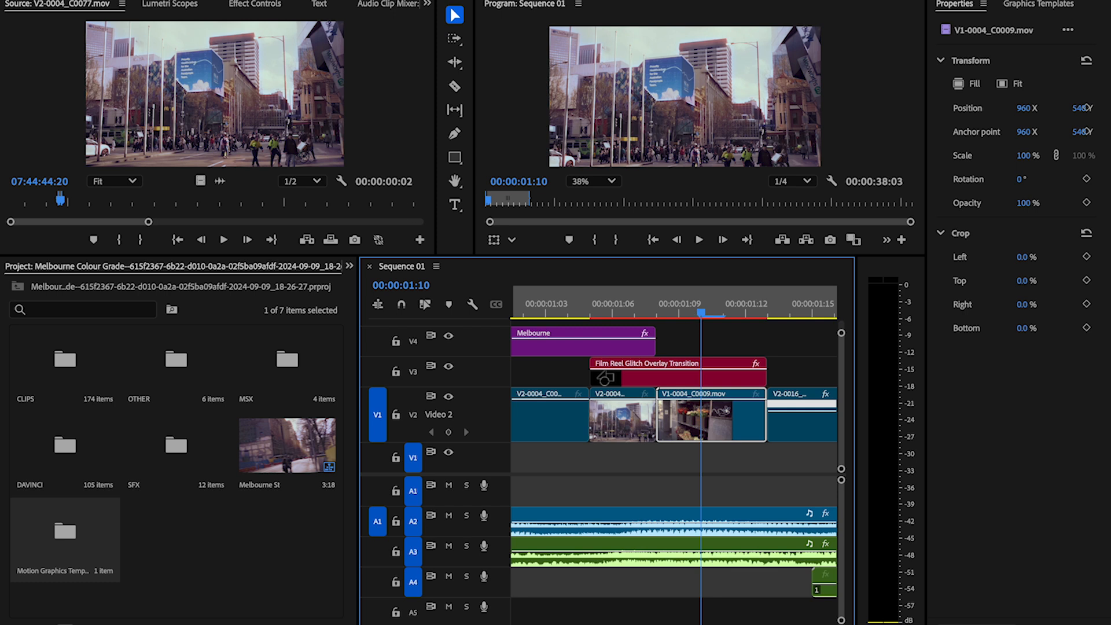
left_click(272, 1)
left_click(300, 110)
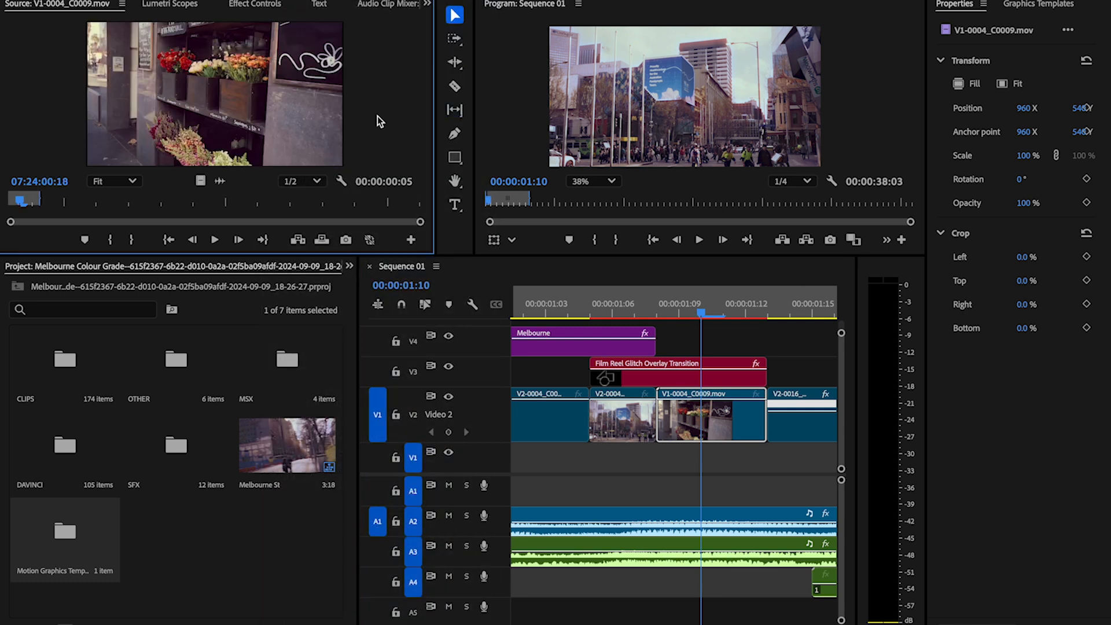
left_click(705, 387)
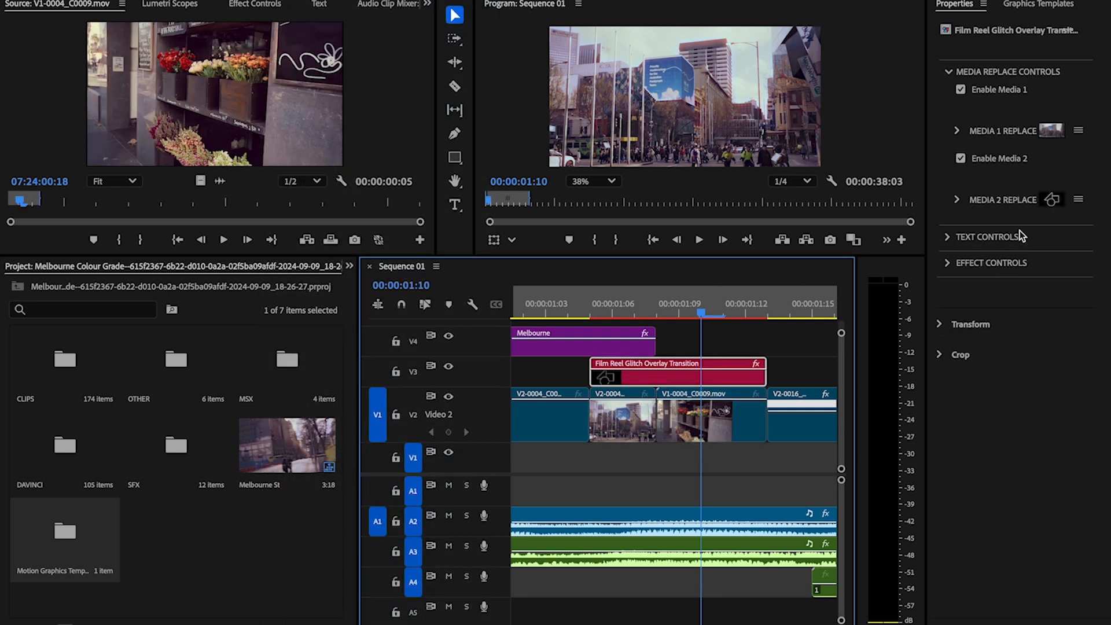
left_click_drag(288, 75, 1034, 208)
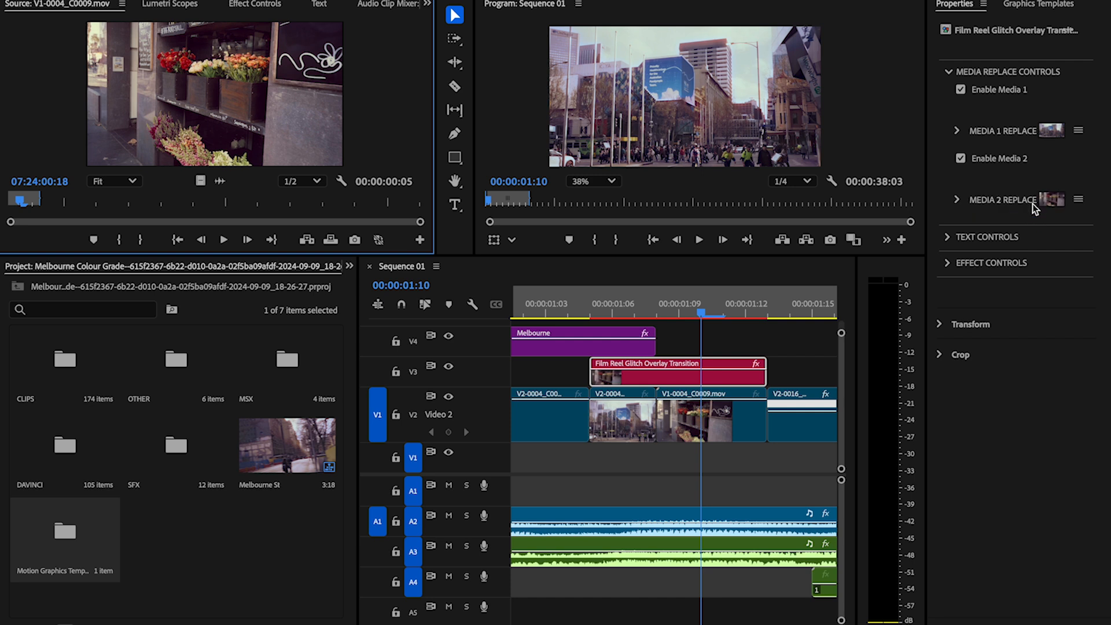
Step: Play back the opening Film Reel Glitch transition several times from around 00:00:01:05 to check both replaced media clips
left_click(585, 314)
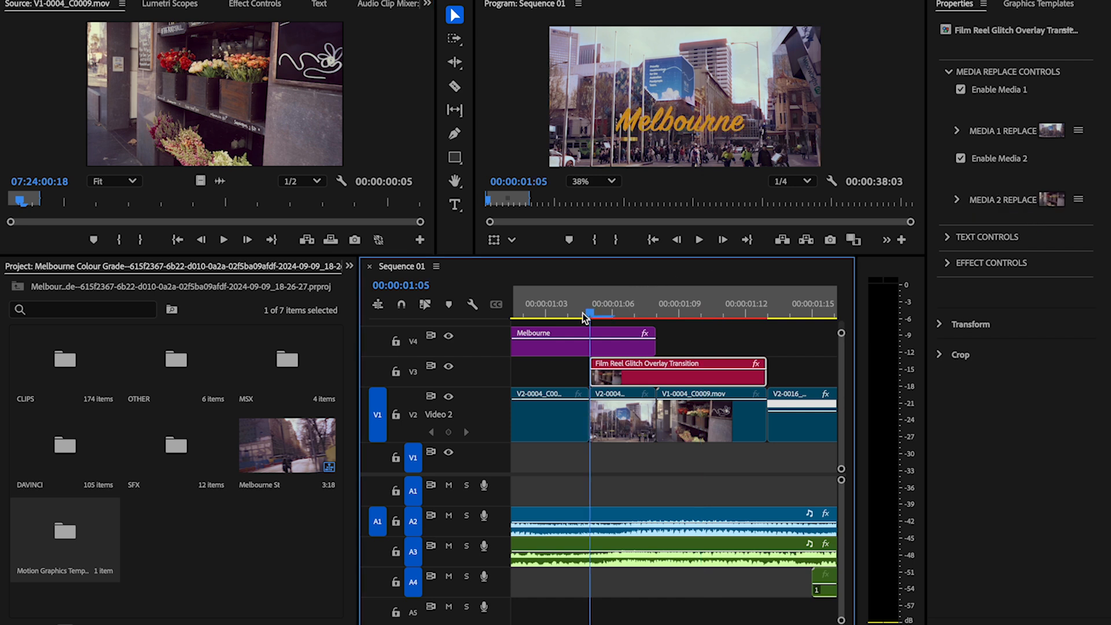
key("space")
key("space")
scroll(598, 381, "left", 5)
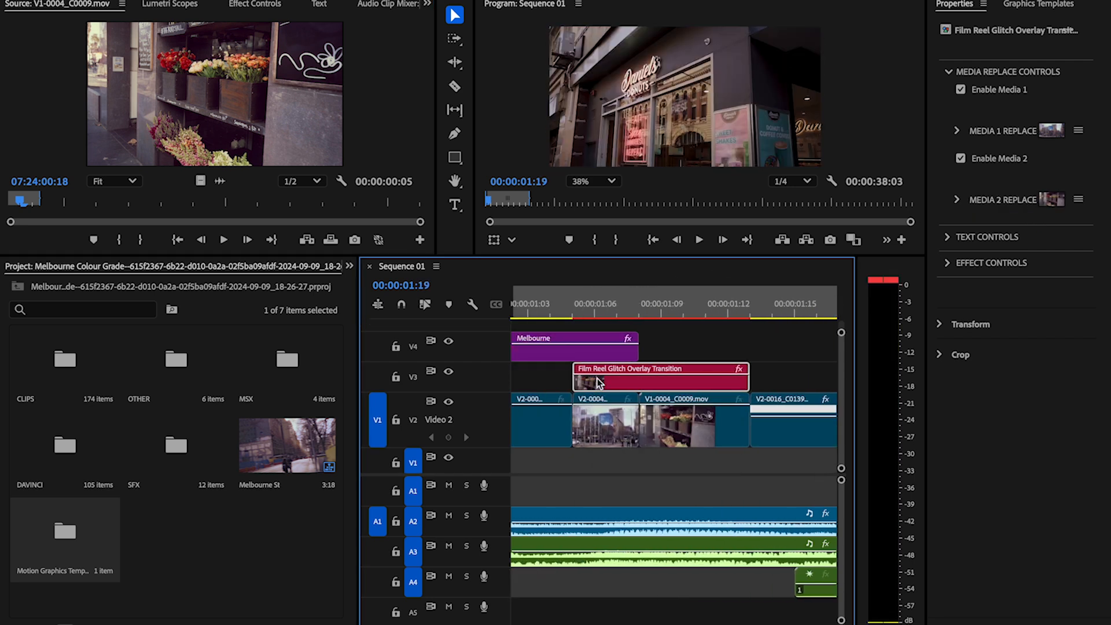
left_click(567, 316)
key("space")
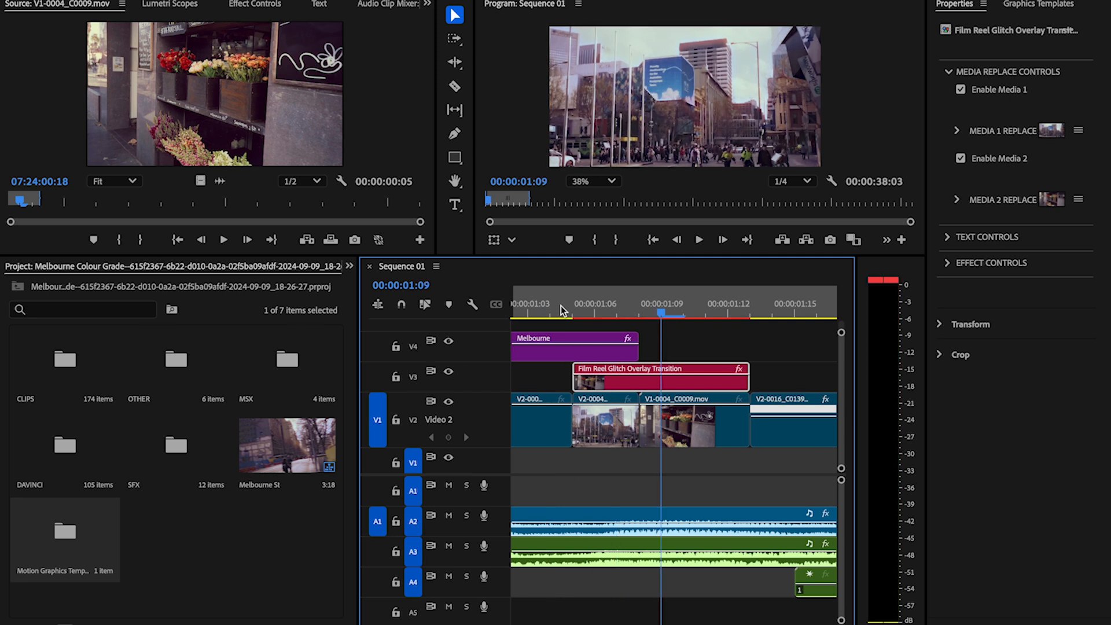
left_click(584, 302)
key("space")
key("space")
key("space")
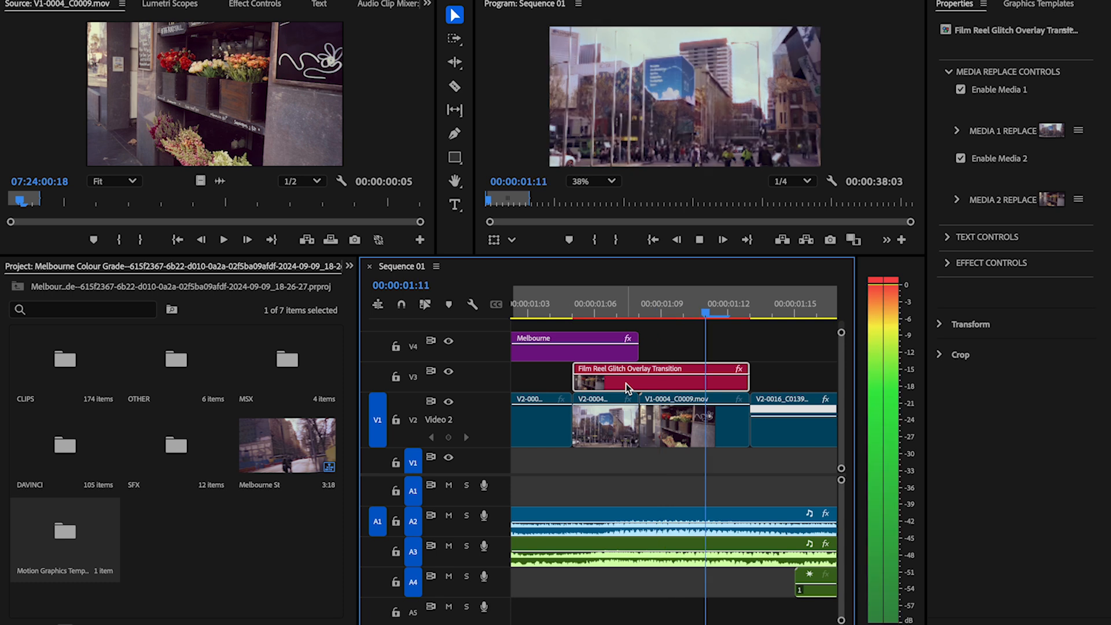
left_click(651, 301)
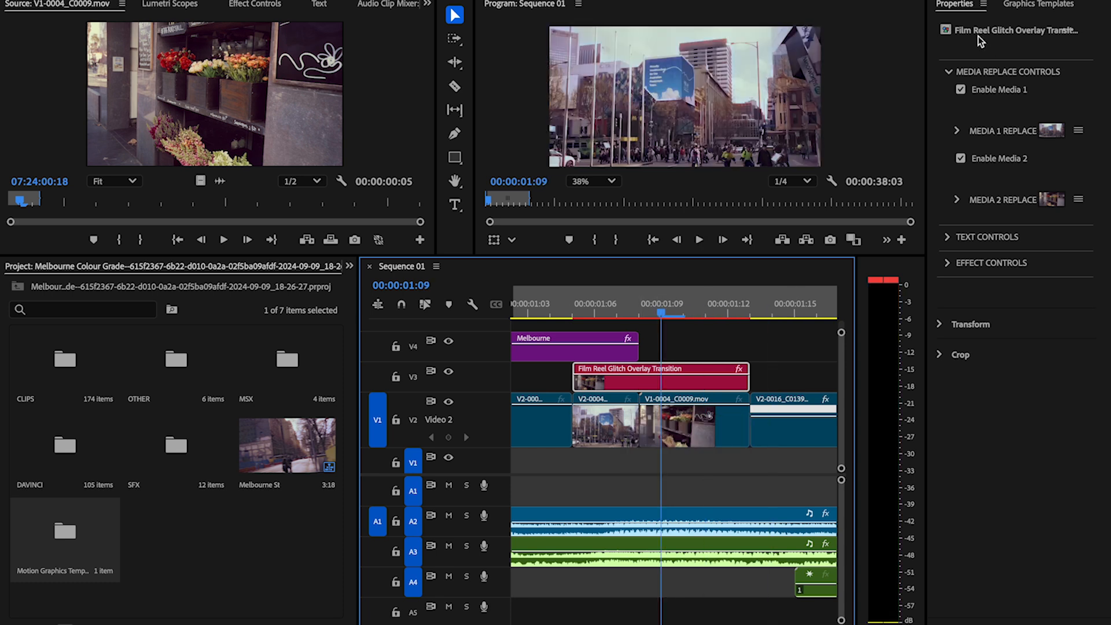
left_click(973, 247)
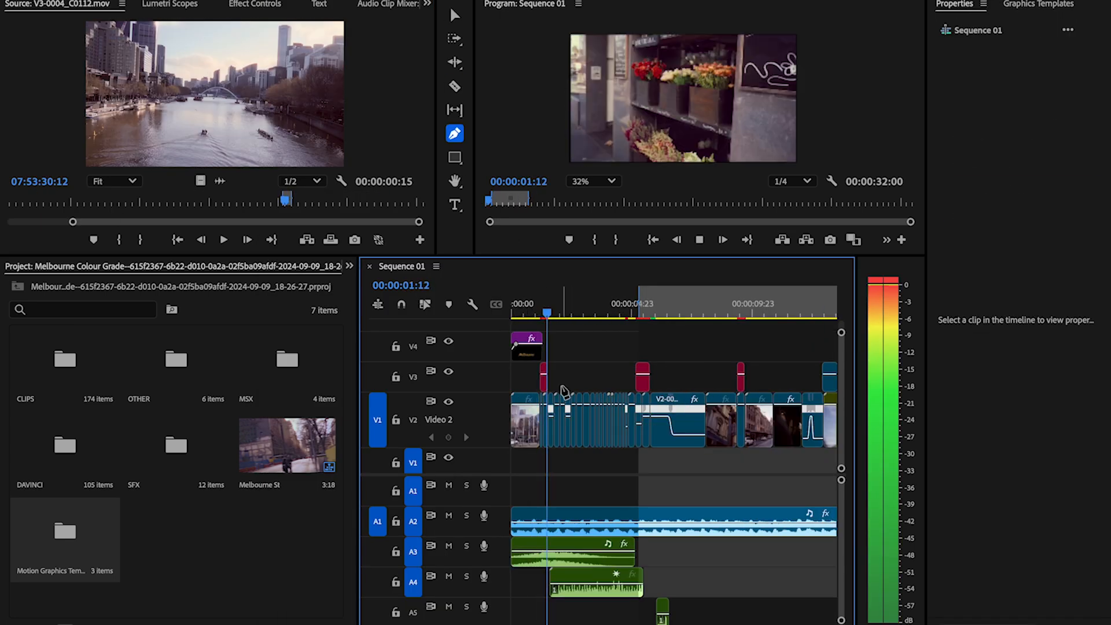
Step: Enlarge the timeline over the monitors and the project area so that the whole sequence with its tracks fits in view
left_click(596, 366)
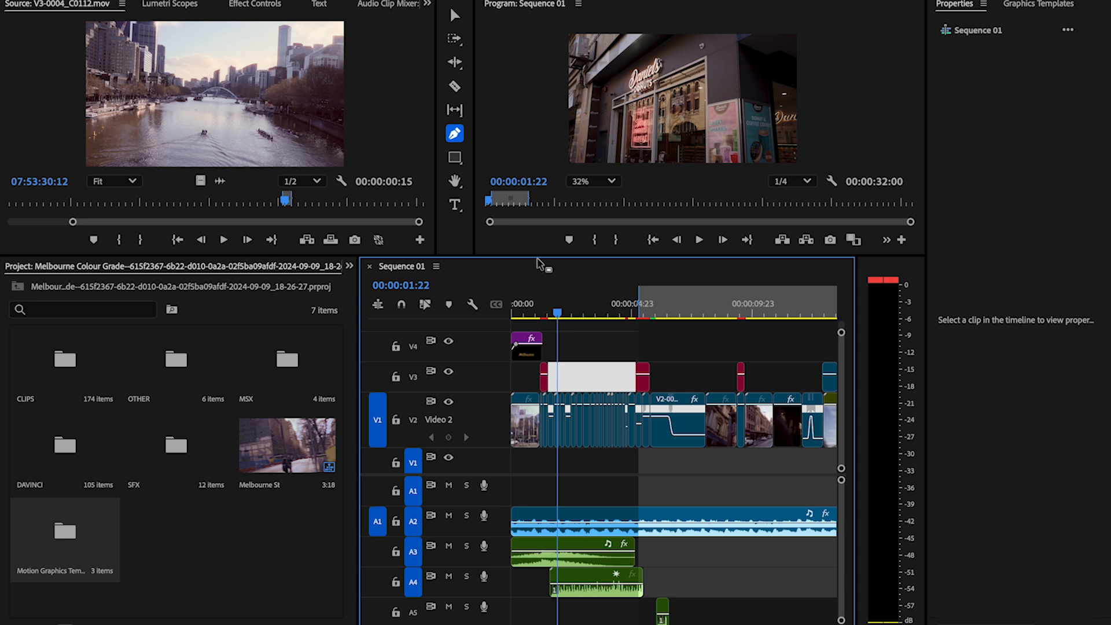
left_click_drag(541, 265, 548, 140)
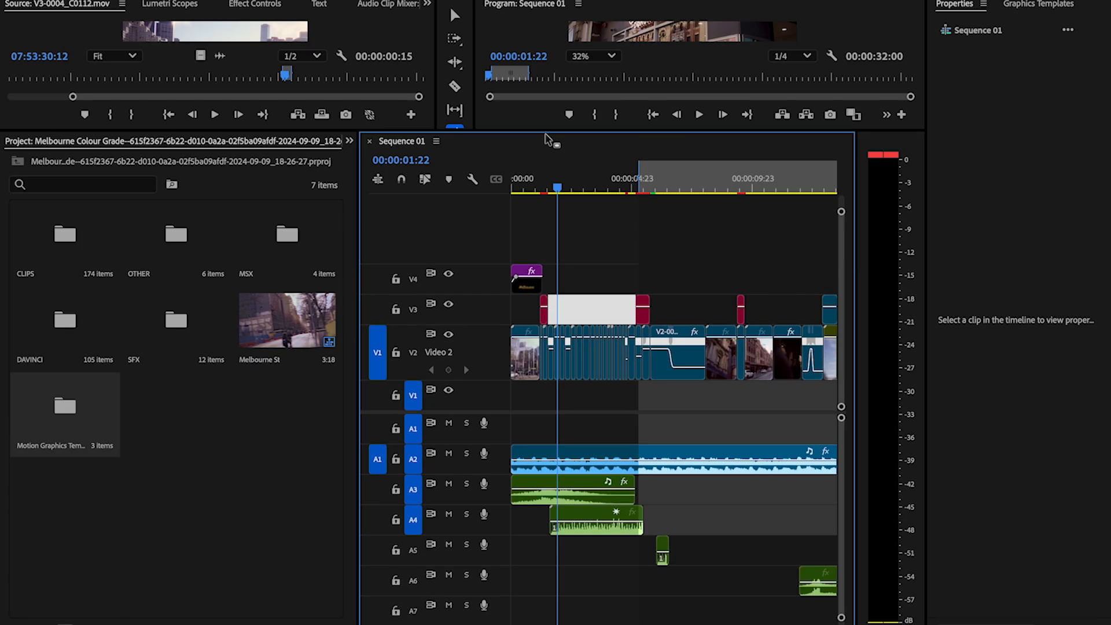
left_click_drag(359, 223, 32, 286)
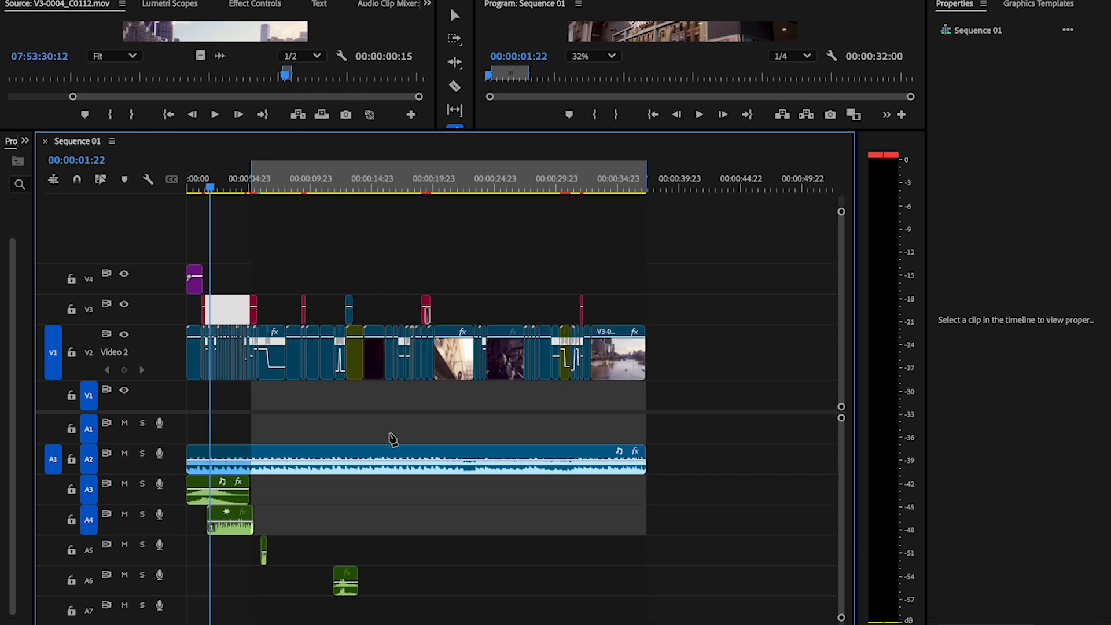
scroll(390, 434, "down", 3)
scroll(390, 434, "up", 2)
scroll(389, 433, "left", 2)
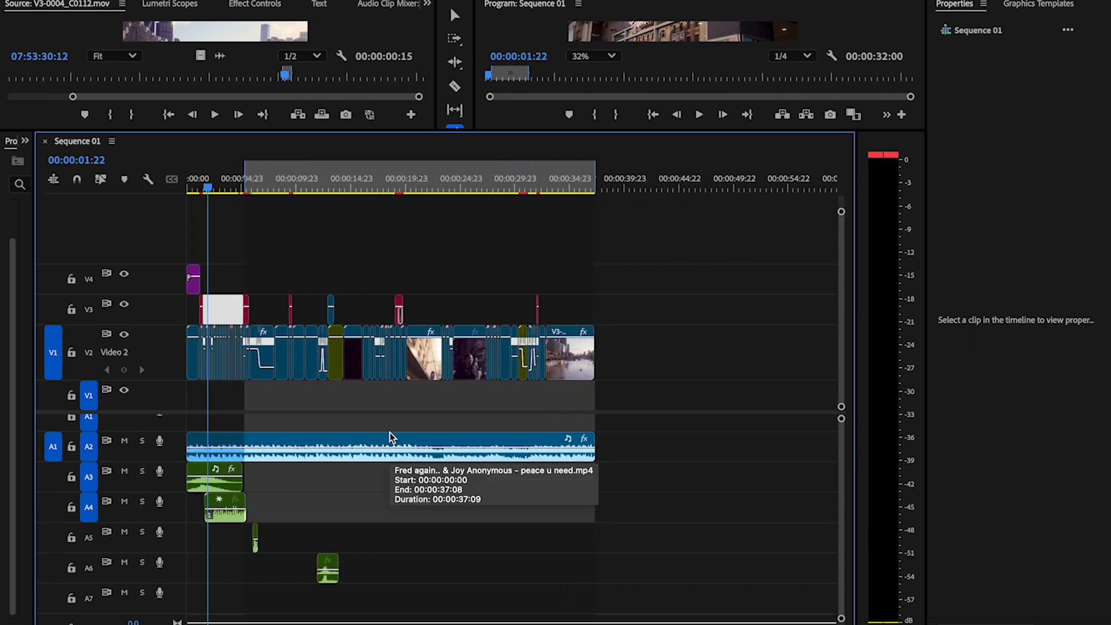
scroll(389, 437, "up", 3)
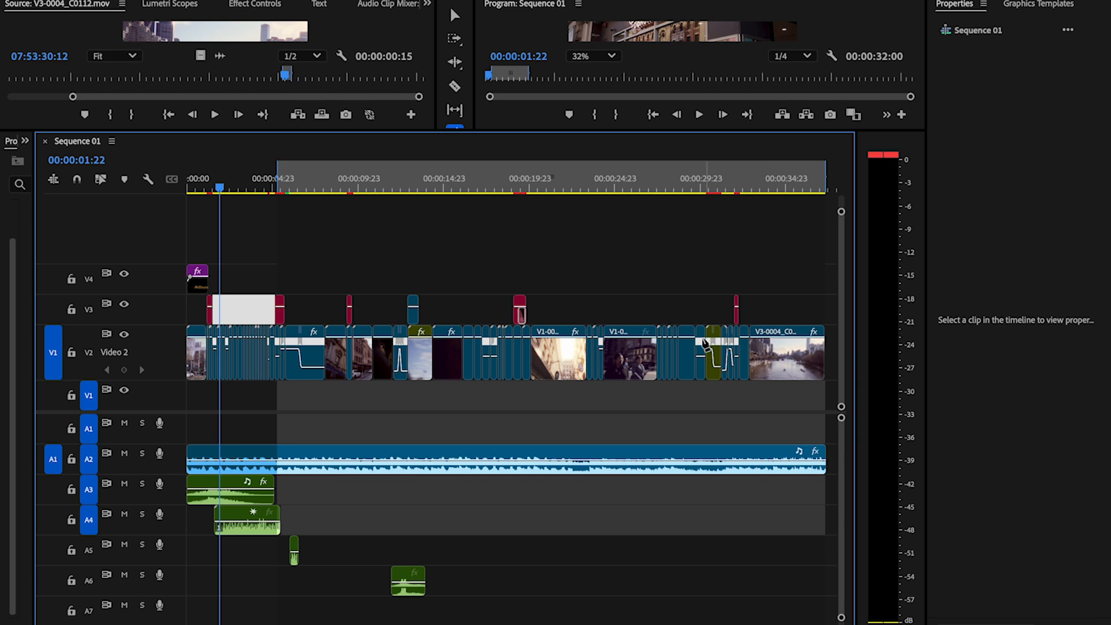
Step: Delete the duplicate clip V1-0027_C0045.mov from Video 3 and play the sequence around that spot
key("f")
key("v")
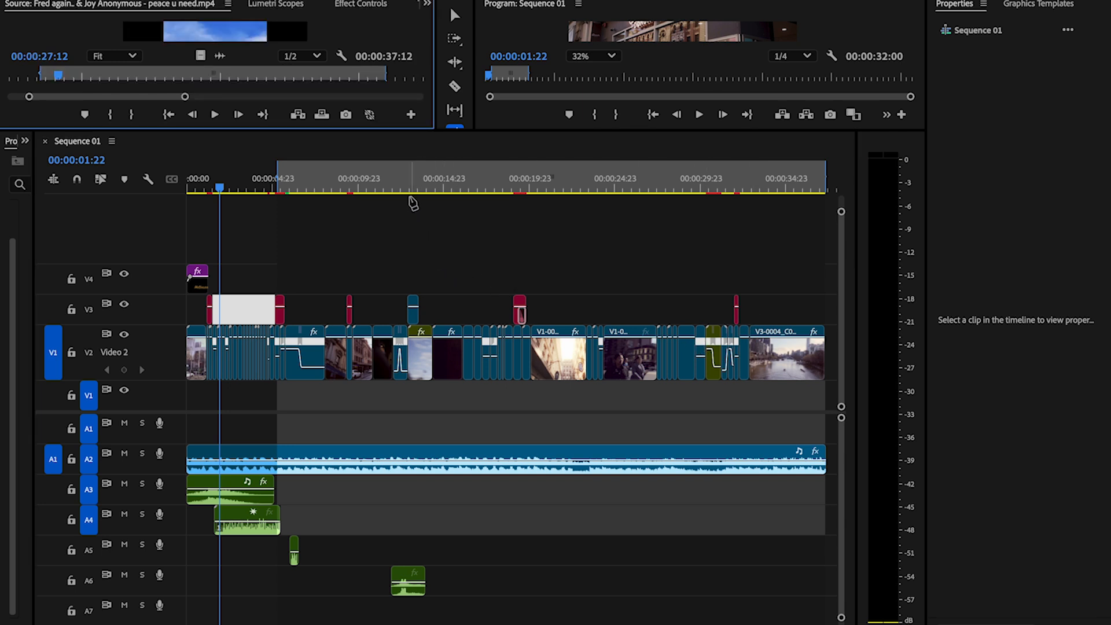
left_click(412, 322)
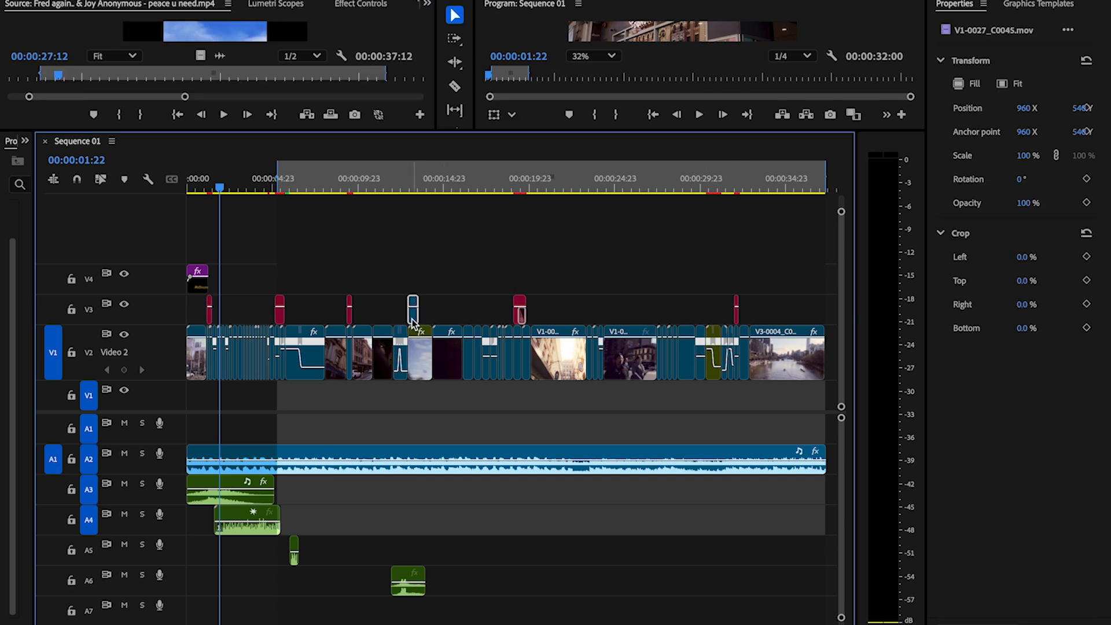
left_click_drag(412, 321, 414, 334)
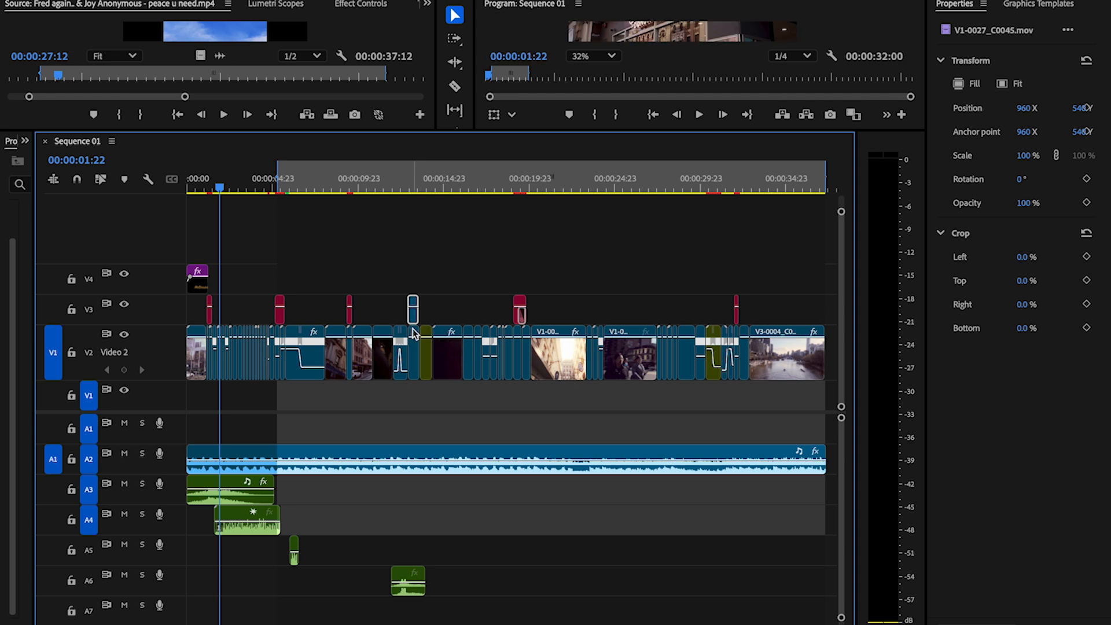
scroll(414, 331, "up", 5)
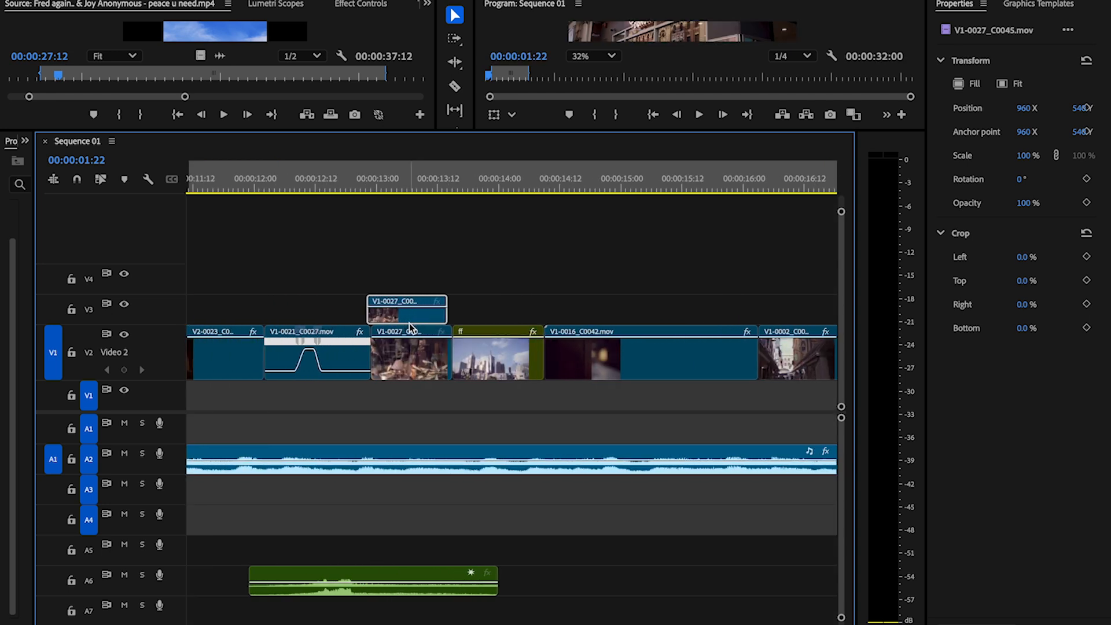
key("Delete")
left_click(384, 179)
key("space")
key("space")
Step: Delete all leftover unused clips on Video 1 and Video 2 beyond the end of the music
scroll(448, 340, "down", 5)
scroll(416, 438, "down", 10)
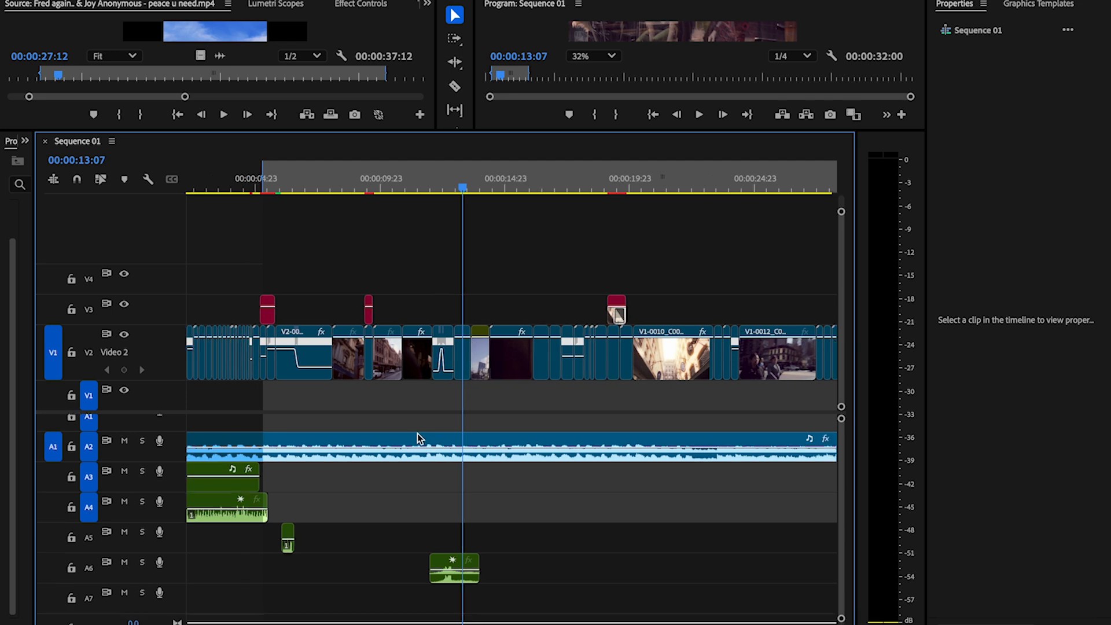
scroll(331, 416, "down", 1)
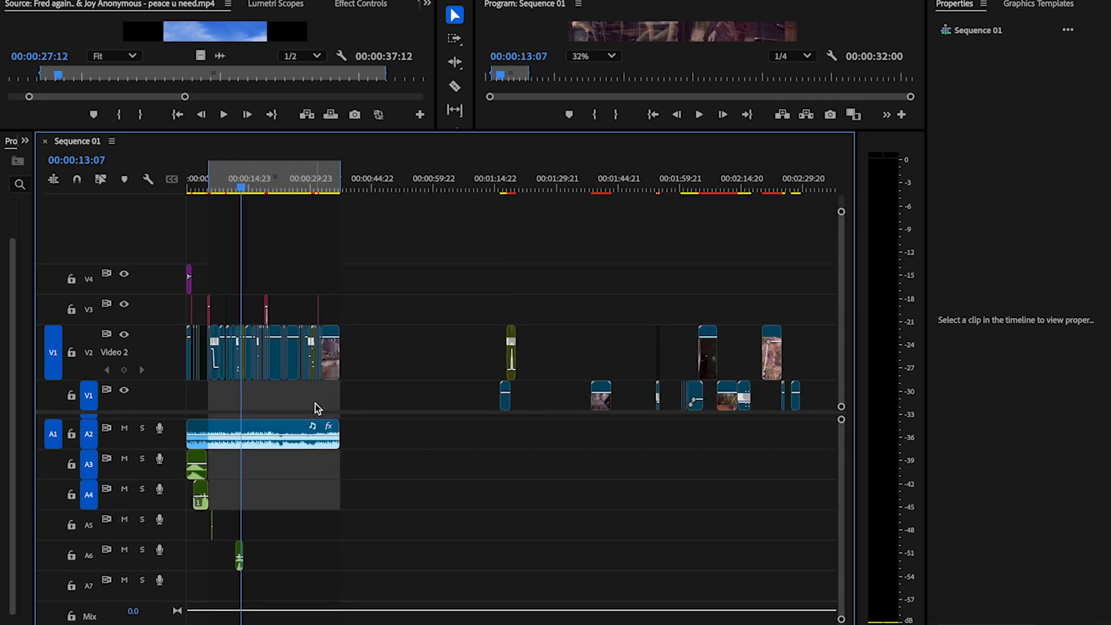
scroll(400, 305, "down", 5)
left_click_drag(599, 307, 247, 399)
key("Delete")
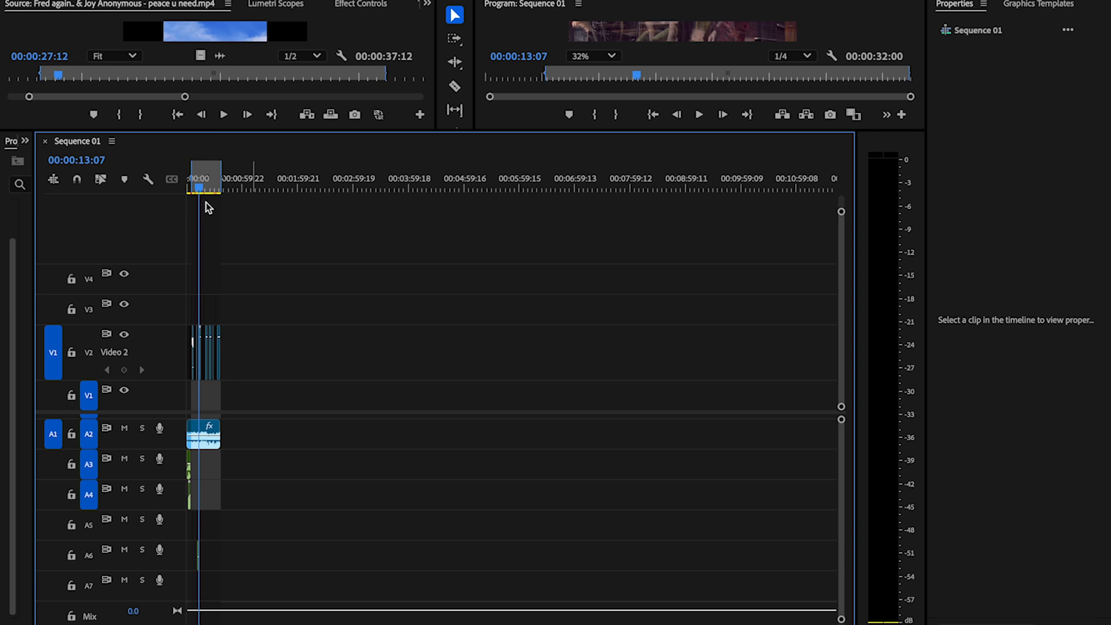
Step: Enlarge the program monitor by shrinking the timeline's height and the source monitor's width
scroll(205, 202, "up", 10)
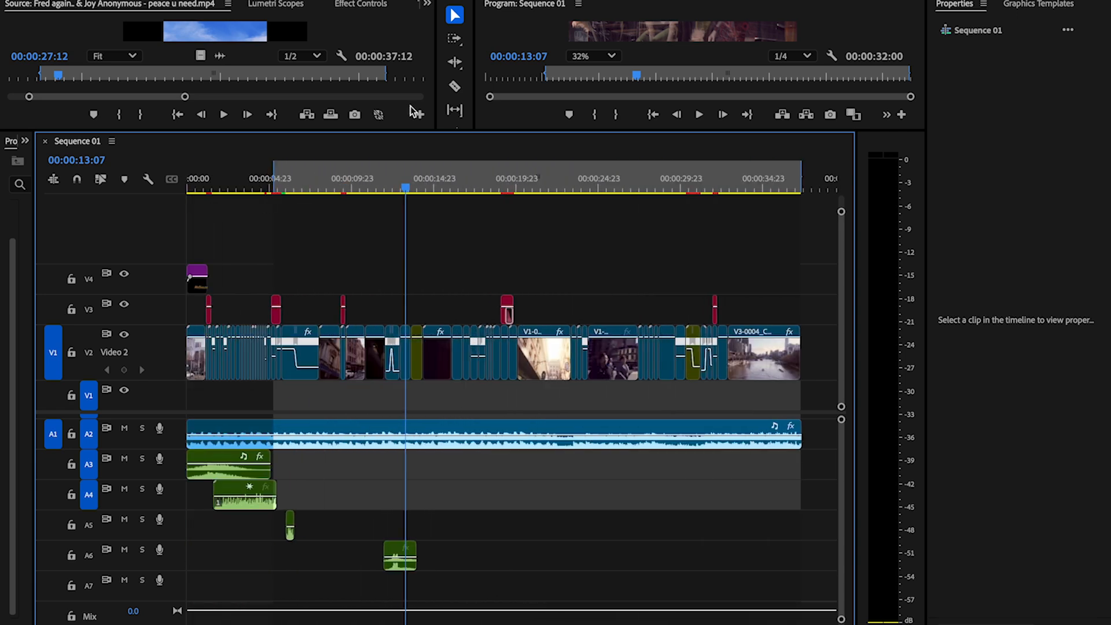
left_click_drag(397, 131, 386, 421)
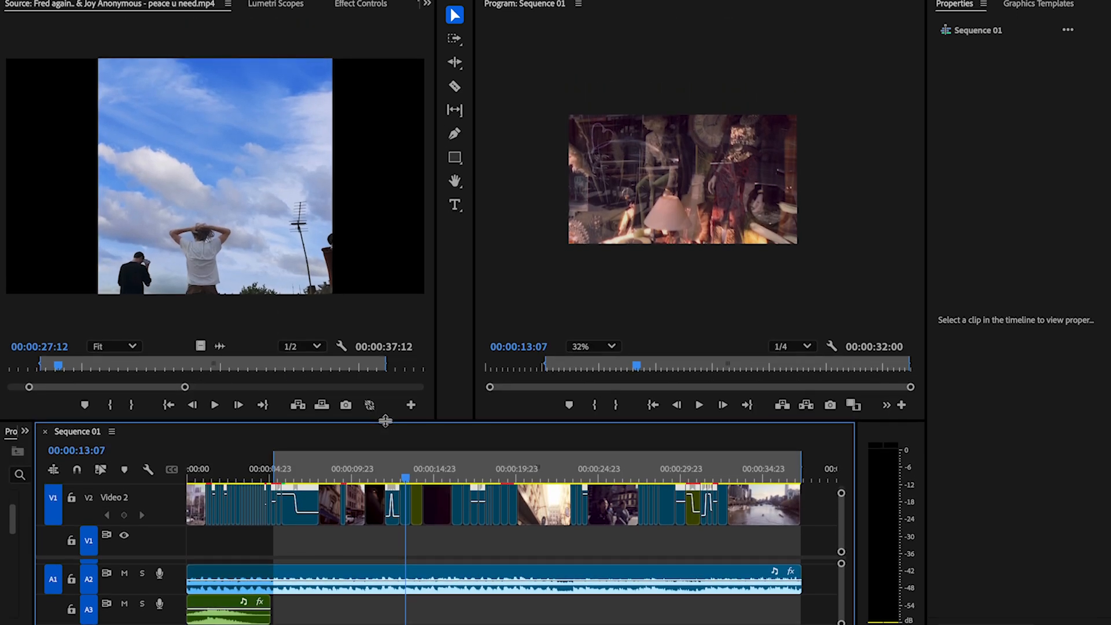
left_click_drag(474, 328, 109, 328)
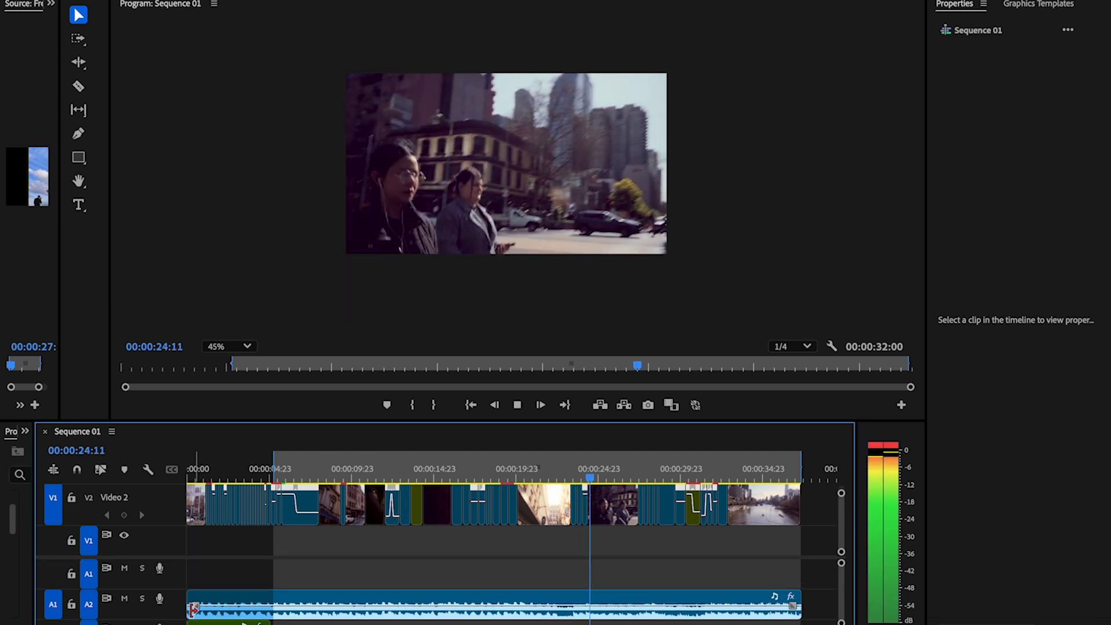
Step: Return the playhead to 00:00:00:00 and play the opening of the montage with its music
left_click(230, 610)
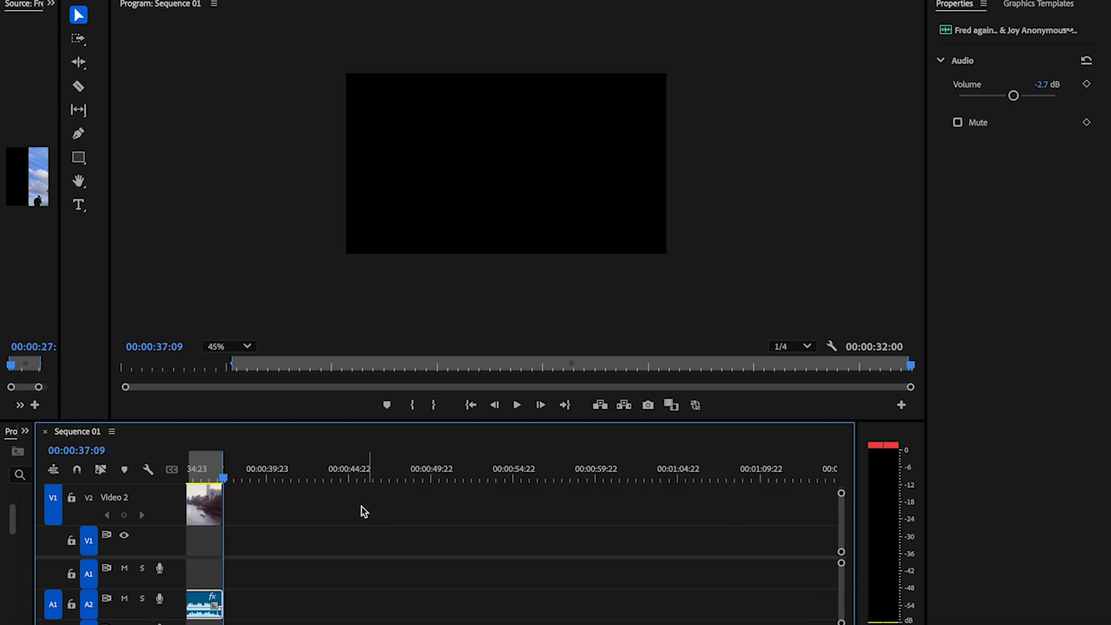
left_click_drag(223, 478, 123, 477)
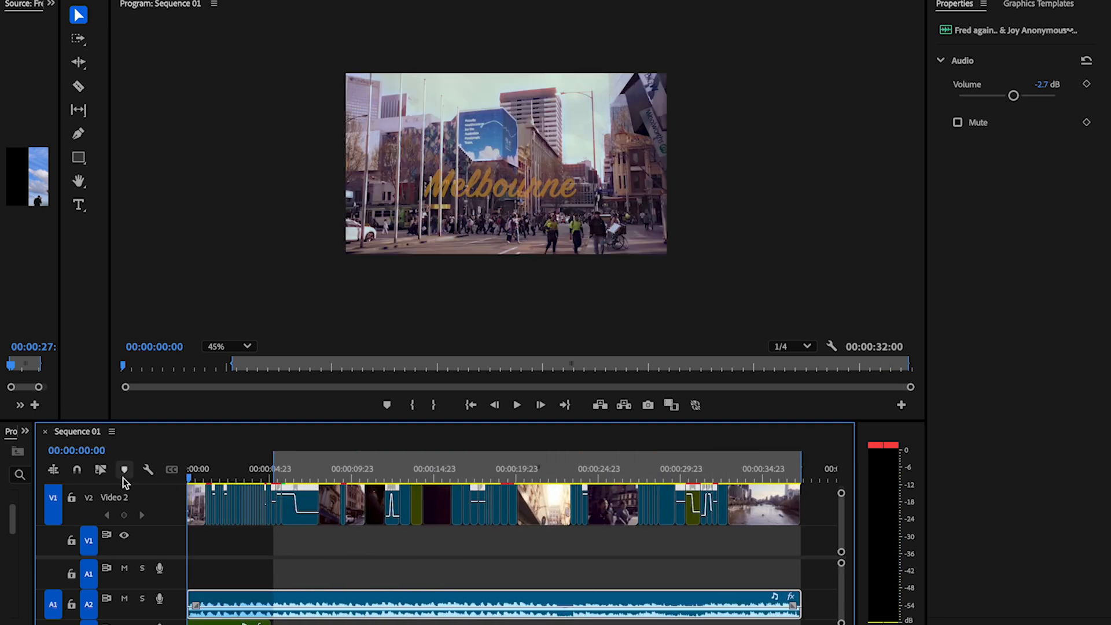
key("space")
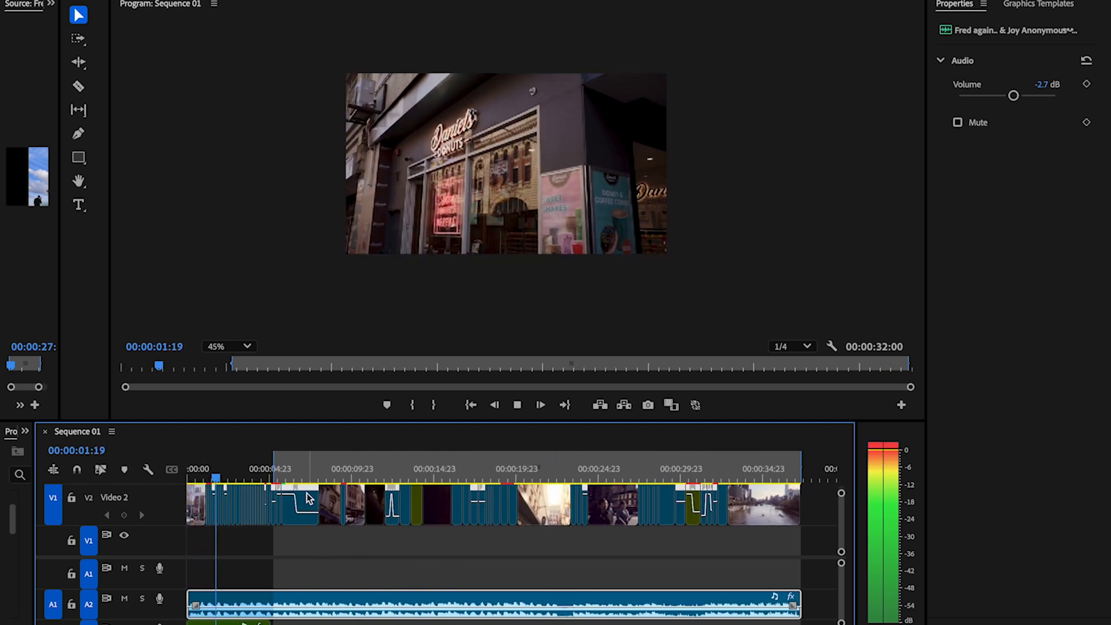
scroll(293, 574, "down", 3)
key("space")
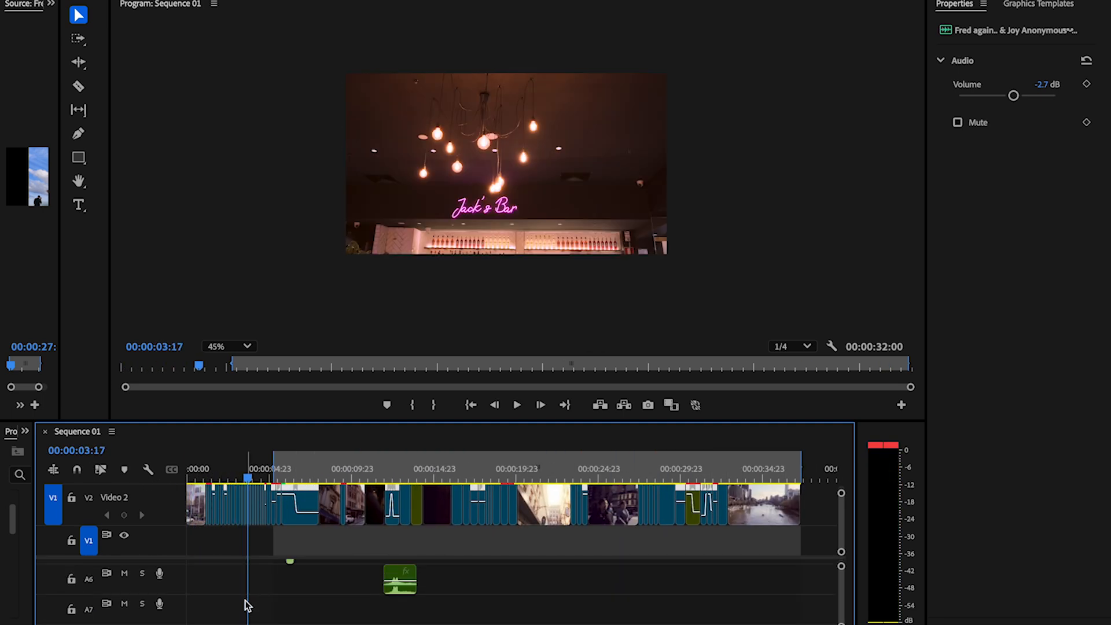
Step: Select the transition sound effect on Audio 3 and play the sequence from the start to hear it
scroll(246, 605, "up", 5)
left_click(238, 593)
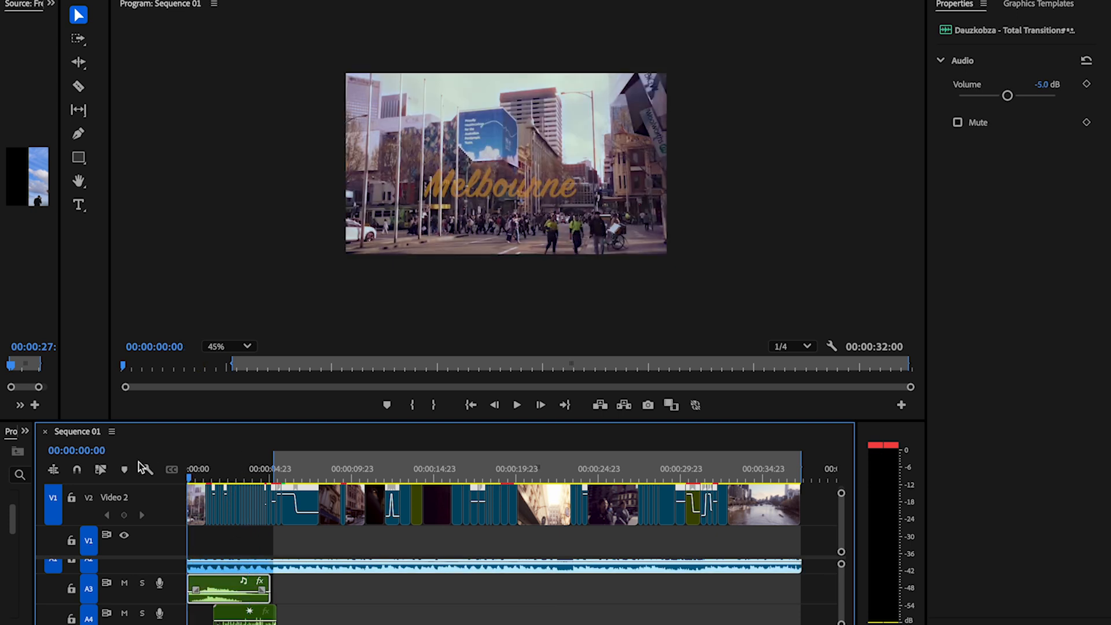
key("space")
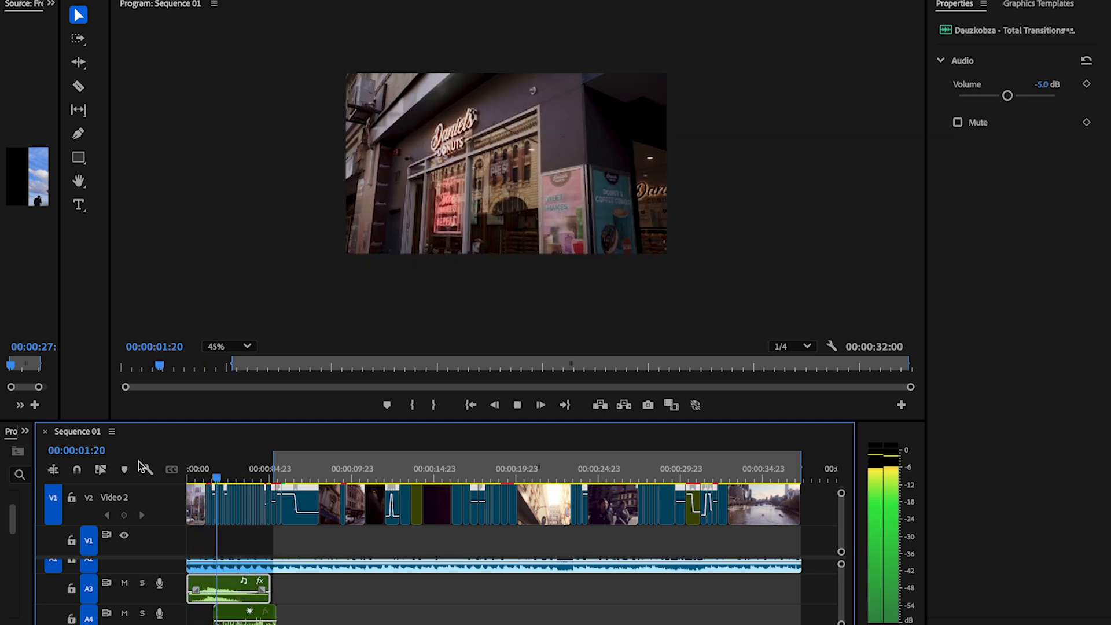
key("space")
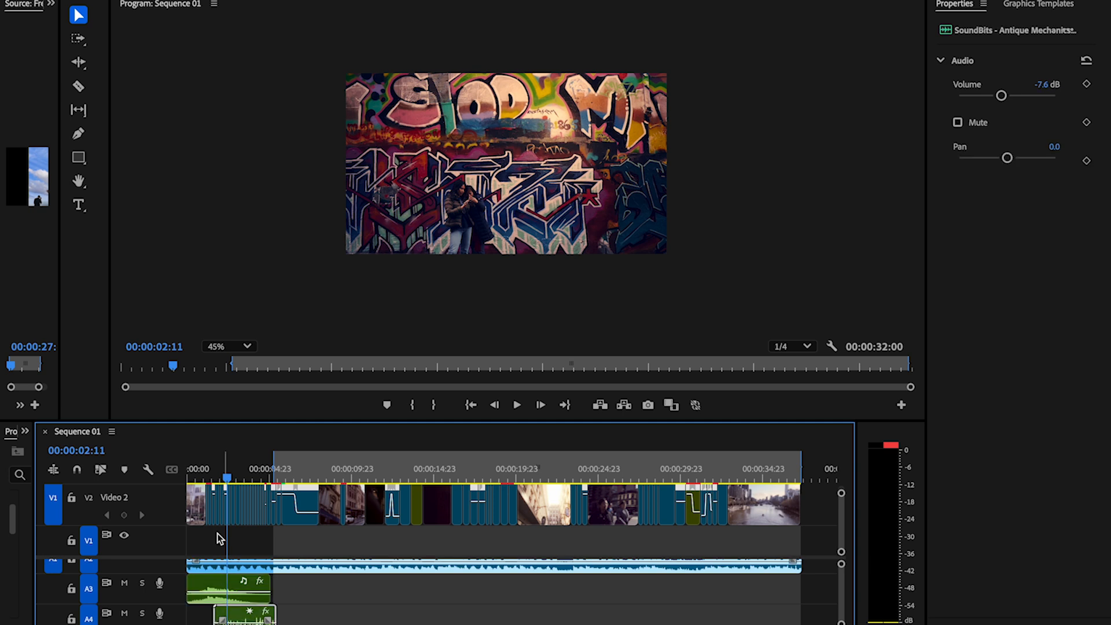
Step: Play the finished sequence from the beginning to its end, reviewing the sound effects on Audio 4 to Audio 6
key("Home")
key("space")
key("XF86AudioRaiseVolume")
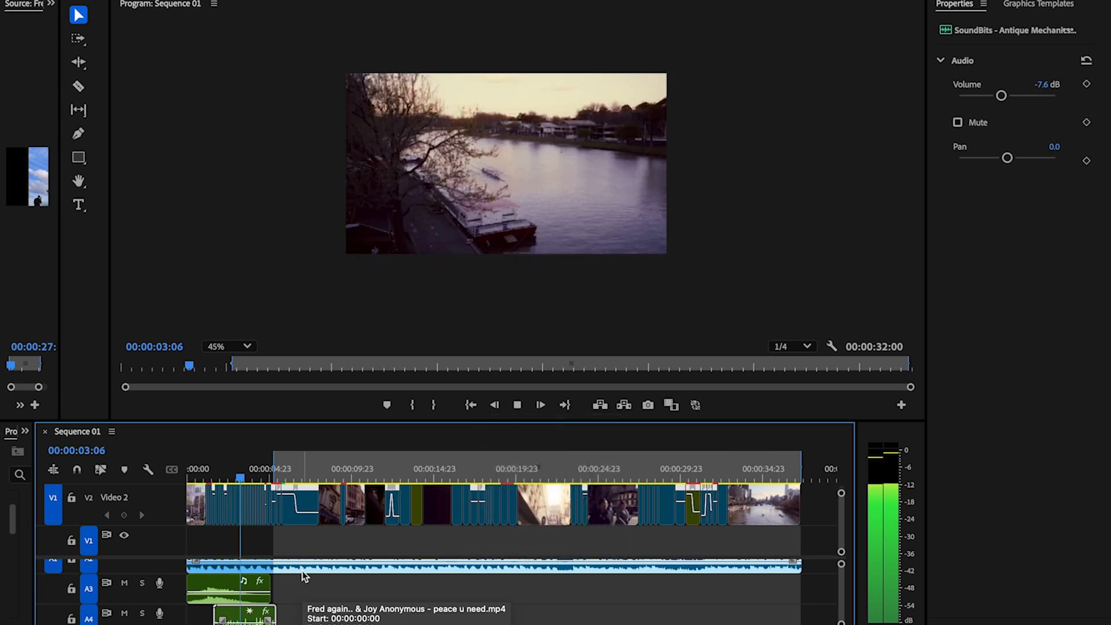
scroll(304, 591, "down", 3)
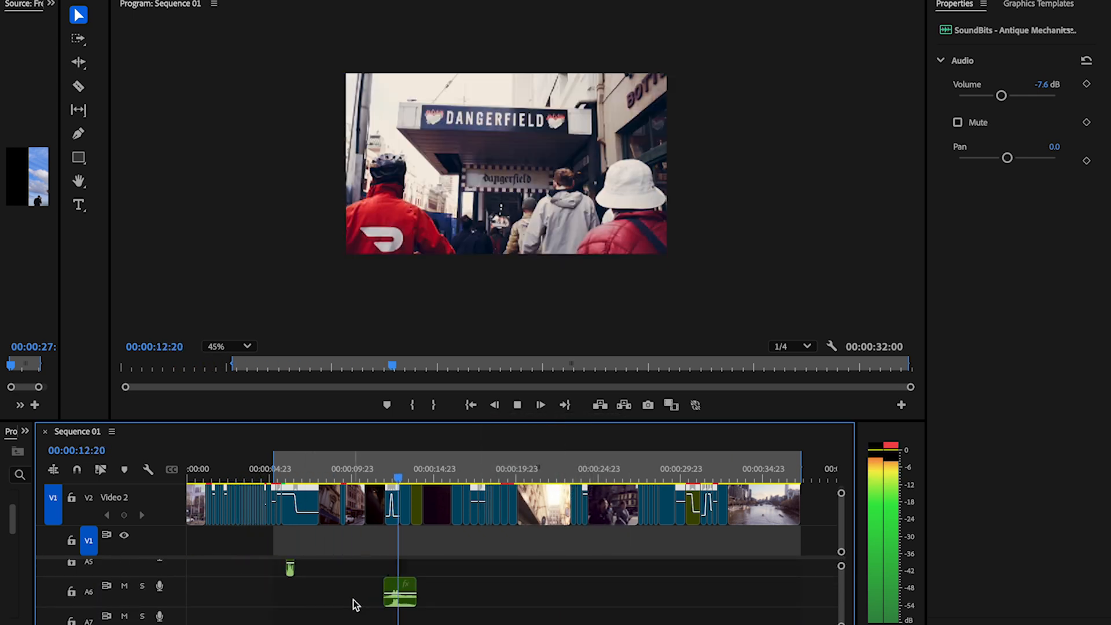
left_click(399, 590)
key("minus")
key("XF86AudioRaiseVolume")
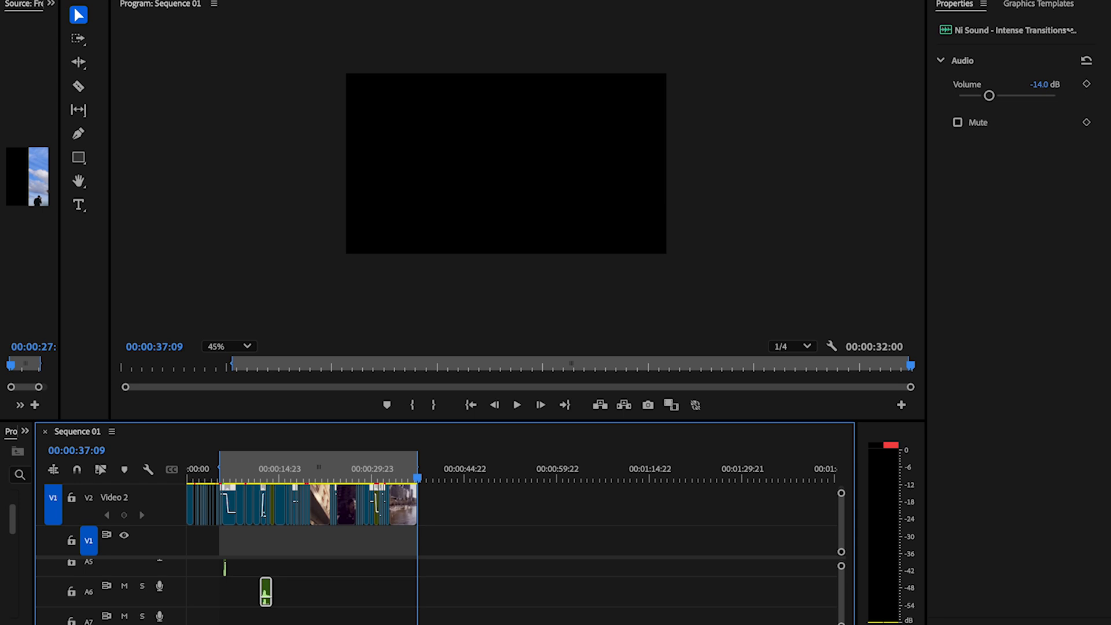
Step: Open the media export settings for Sequence 01 and name the output file Melbourne Day IG.mp4
left_click(184, 0)
mouse_move(214, 394)
left_click(373, 393)
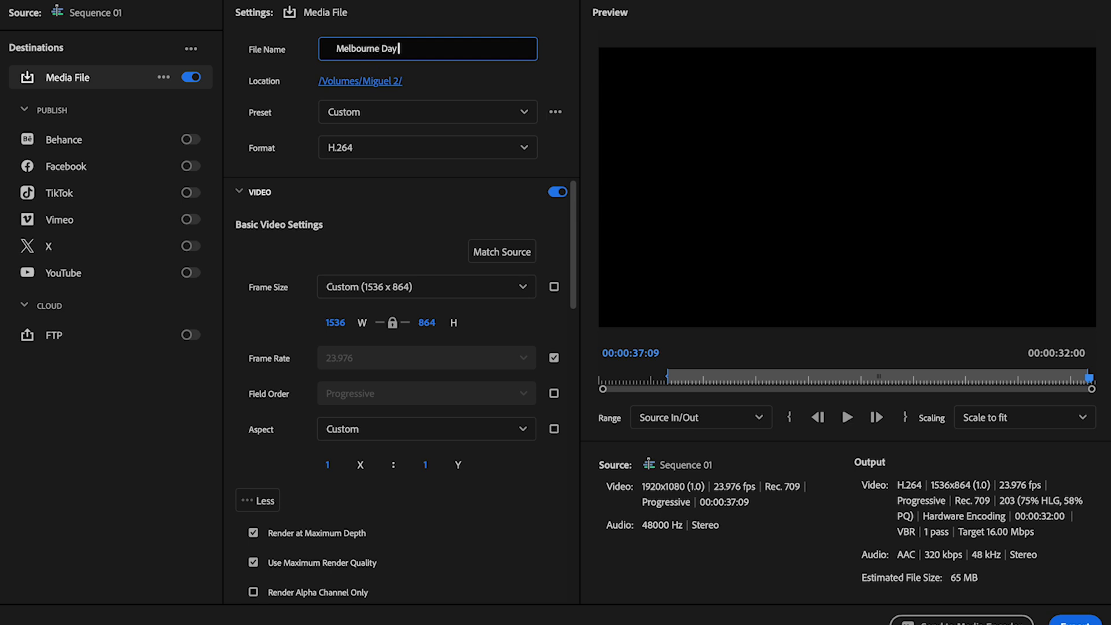
Step: Set the export preset to High Quality 1080p HD
left_click(378, 106)
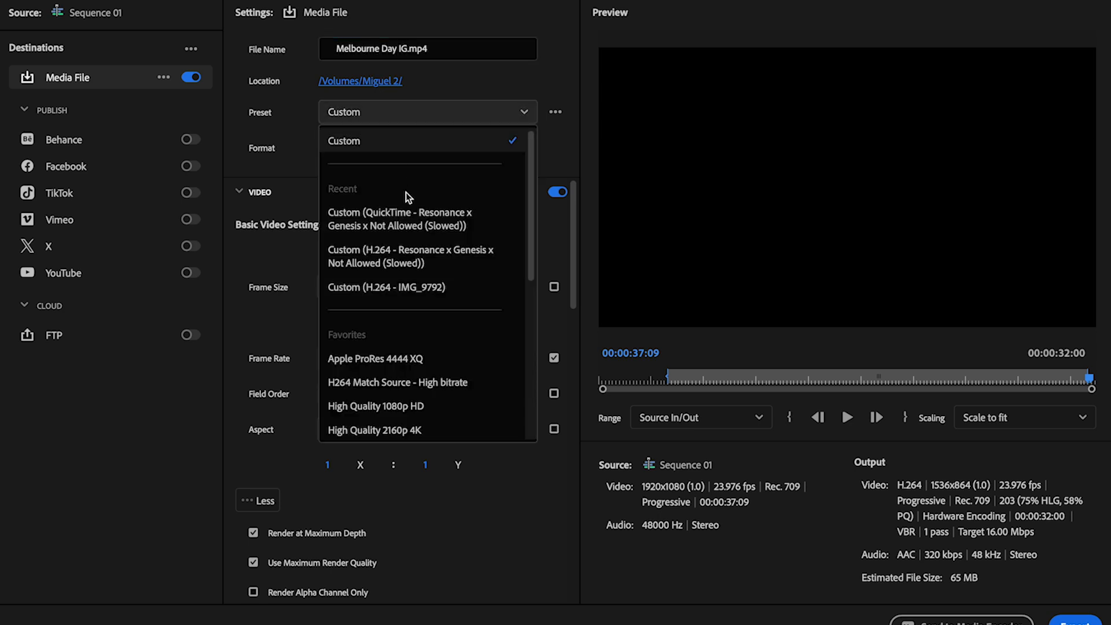
scroll(372, 326, "down", 2)
scroll(372, 326, "down", 3)
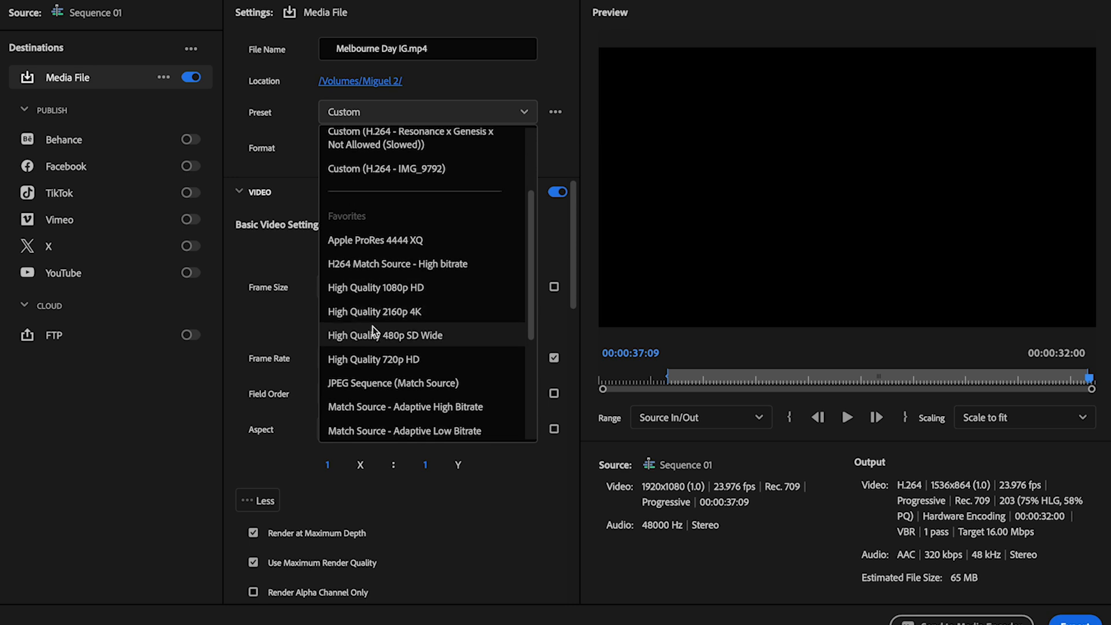
left_click(389, 289)
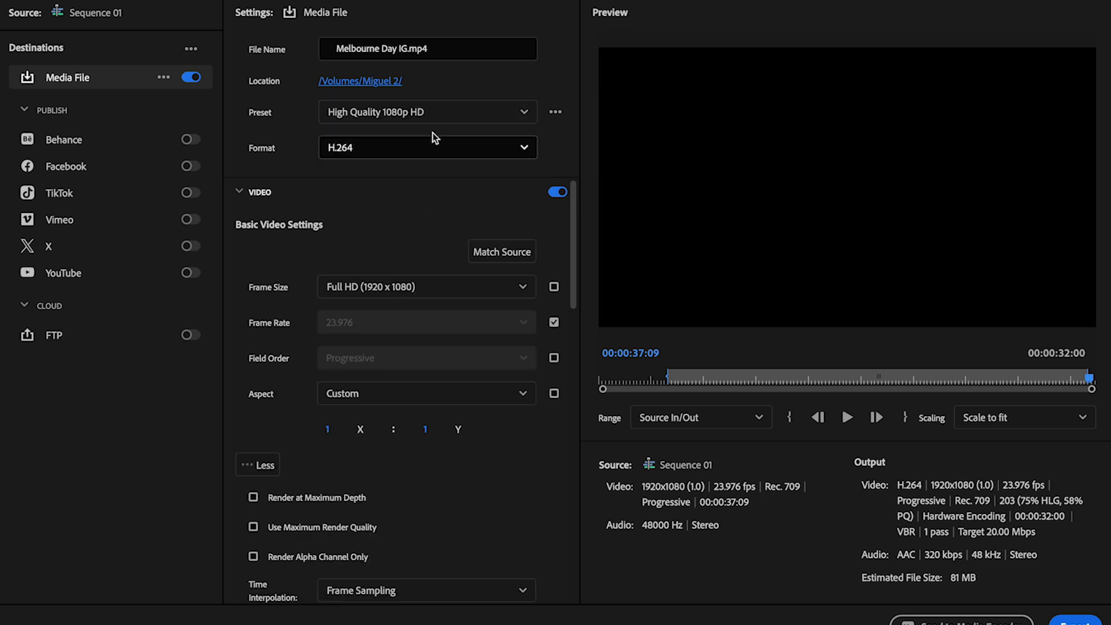
Step: Review the export presets, choose High Quality 1080p HD, and enable Render at Maximum Depth and Use Maximum Render Quality
left_click(435, 117)
scroll(447, 279, "down", 4)
scroll(447, 280, "down", 2)
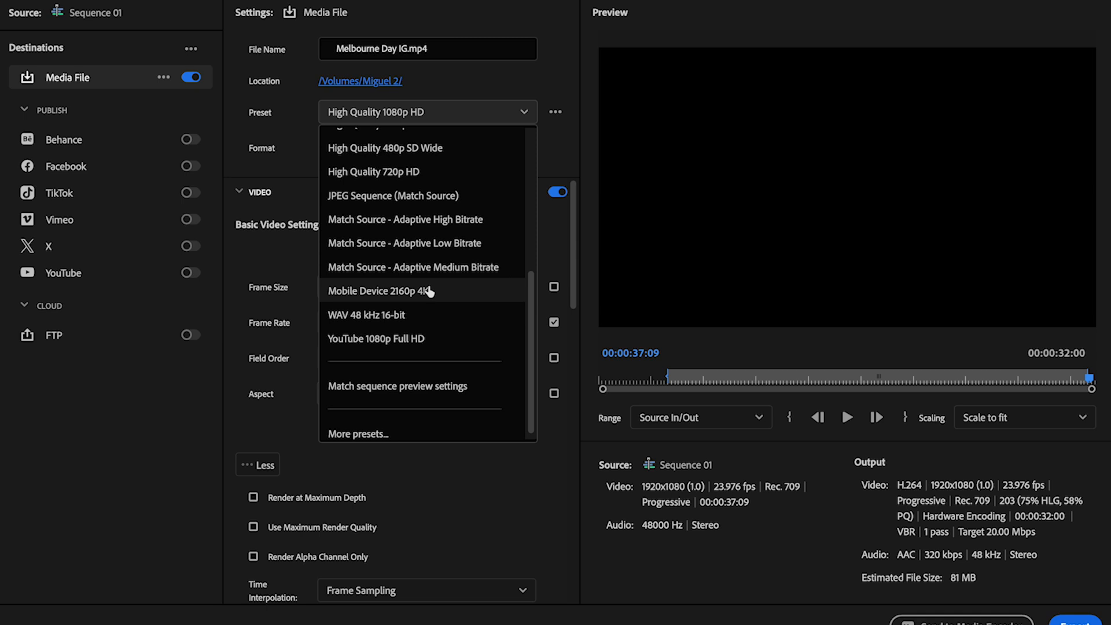
scroll(429, 293, "up", 8)
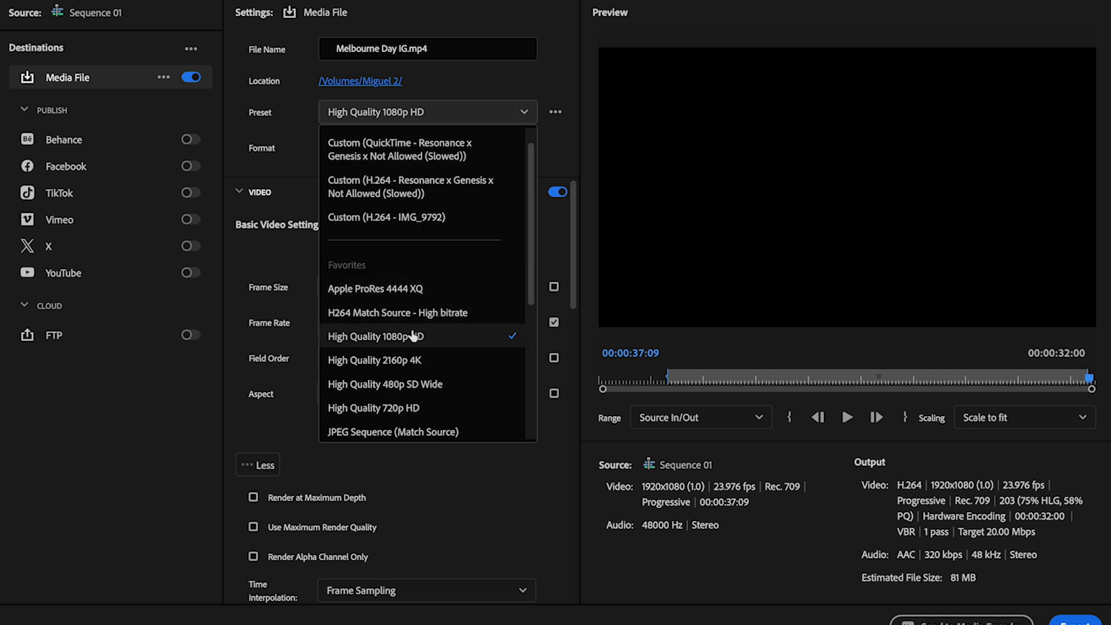
left_click(413, 336)
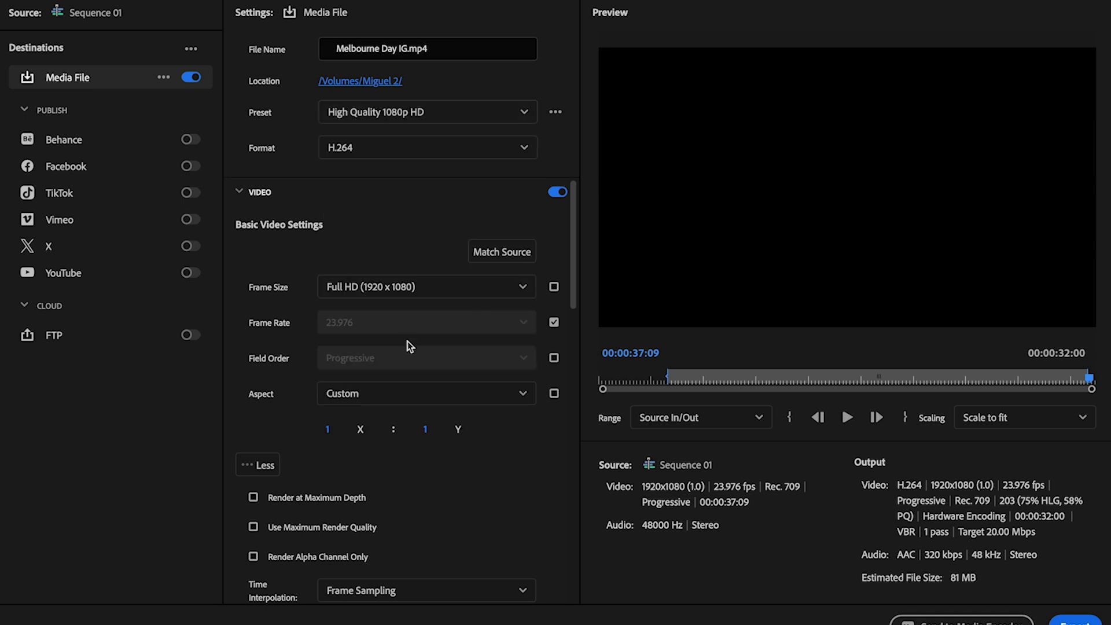
left_click(253, 498)
left_click(253, 526)
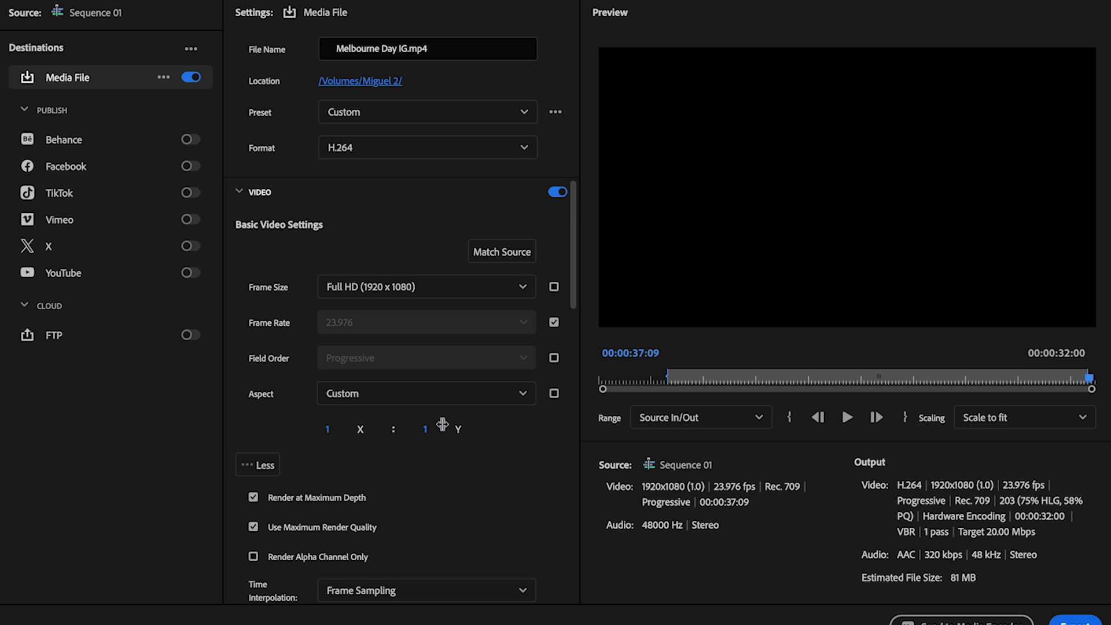
Step: Set the export range's in point to the sequence start at 00:00:00:00 and play the export preview through to its end
left_click_drag(1087, 379, 582, 397)
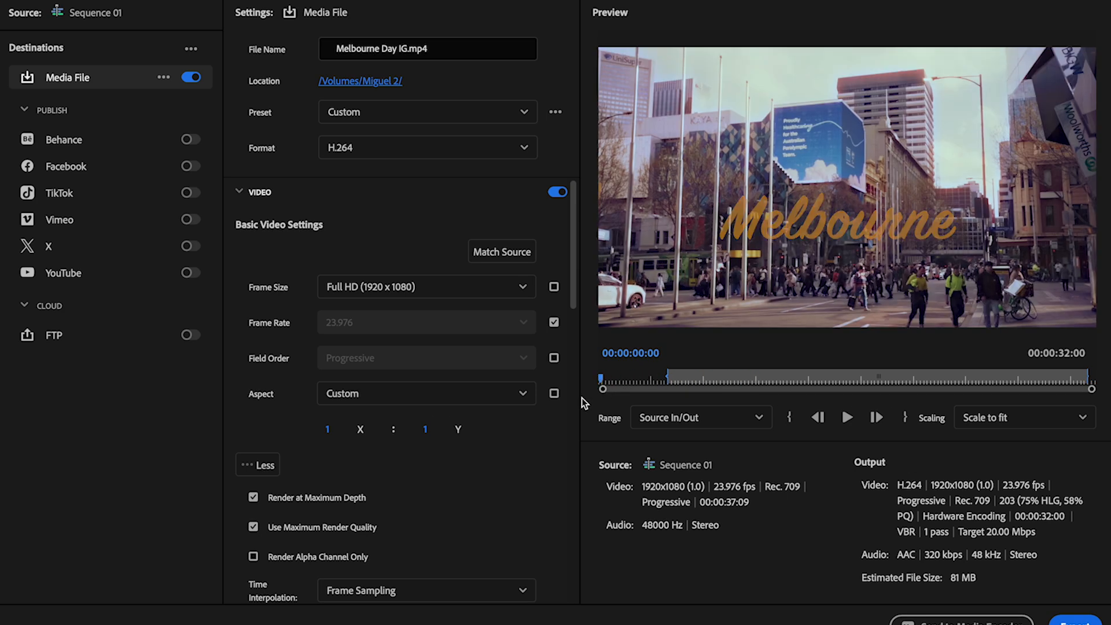
key("i")
key("space")
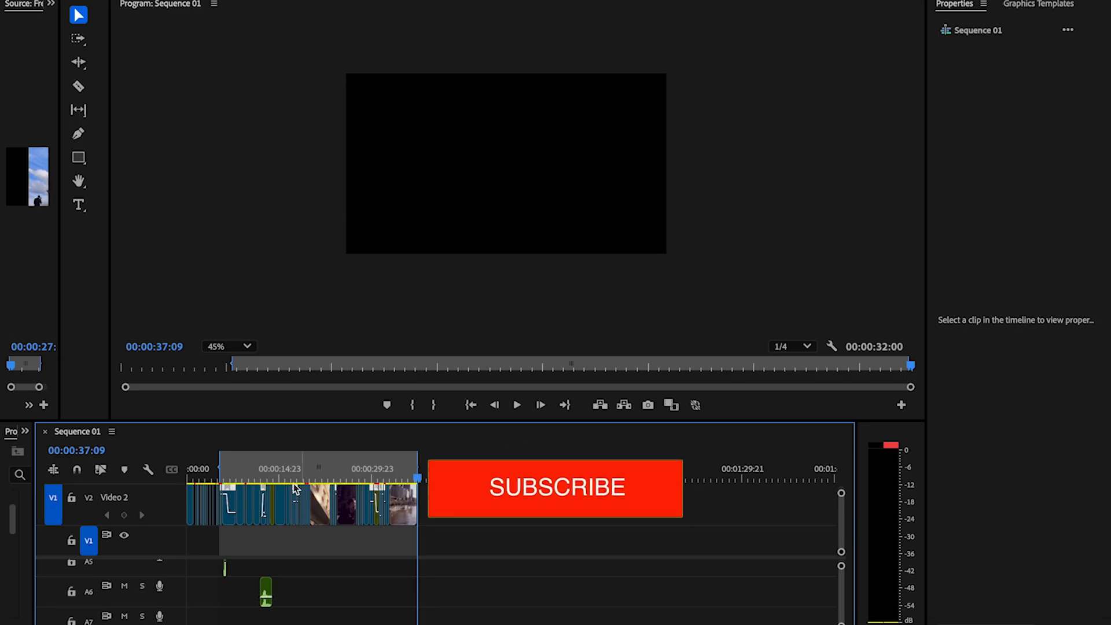
Step: Scrub the Sequence 01 timeline back to 00:00:08:07 to view the clip there
left_click_drag(280, 475, 240, 479)
scroll(231, 515, "up", 10)
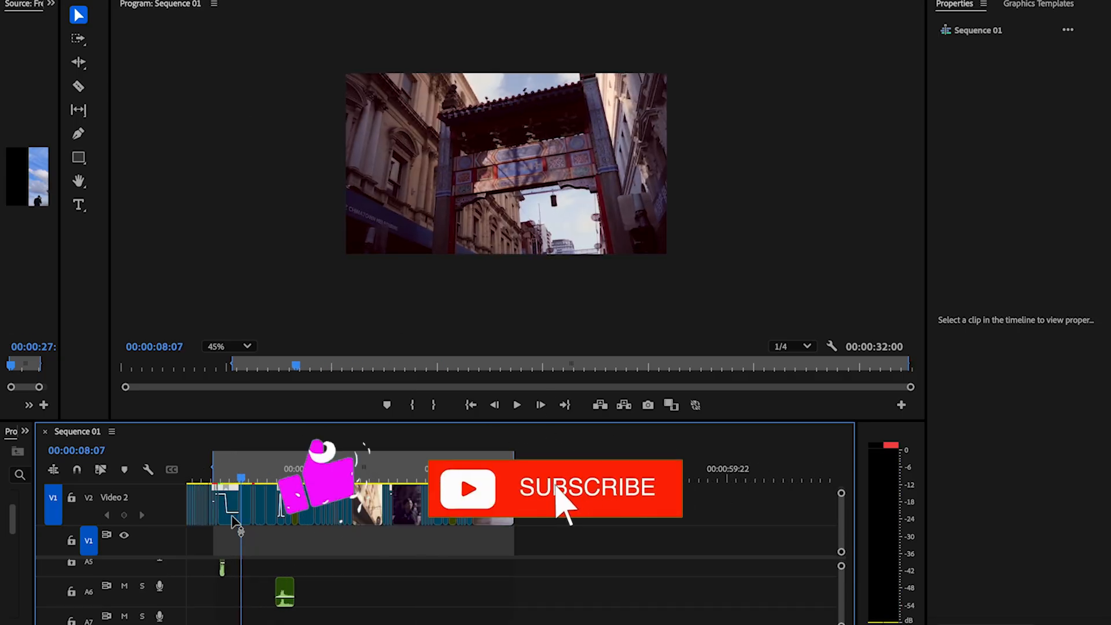